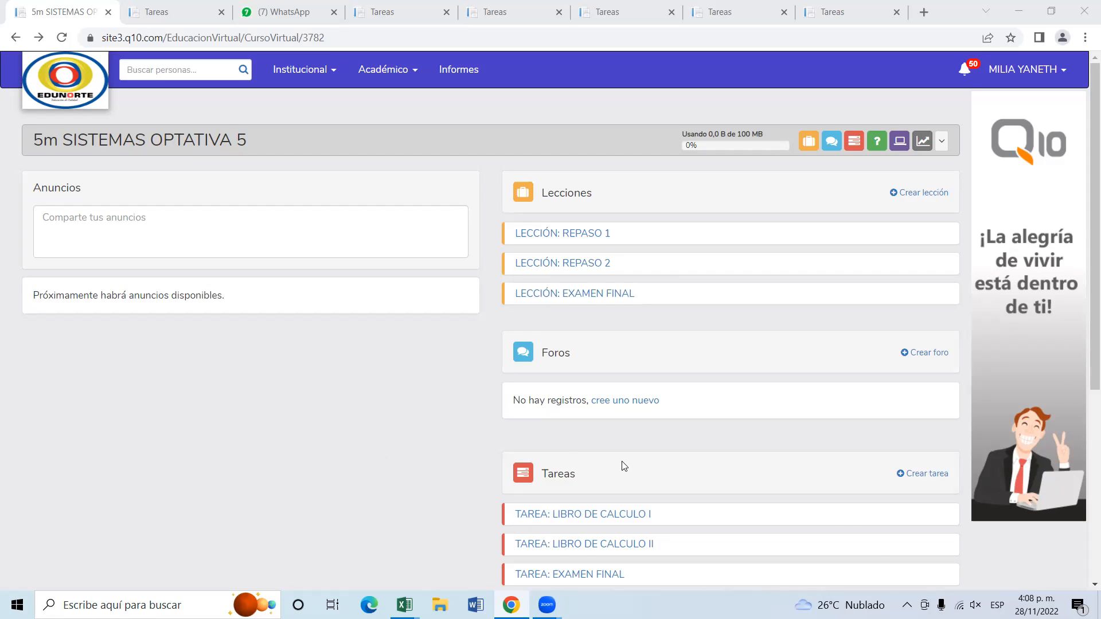
# Review the lessons, forums, tasks, questionnaires and virtual classrooms sections of the 5m SISTEMAS OPTATIVA 5 course page.
pyautogui.scroll(-1, 622, 465)
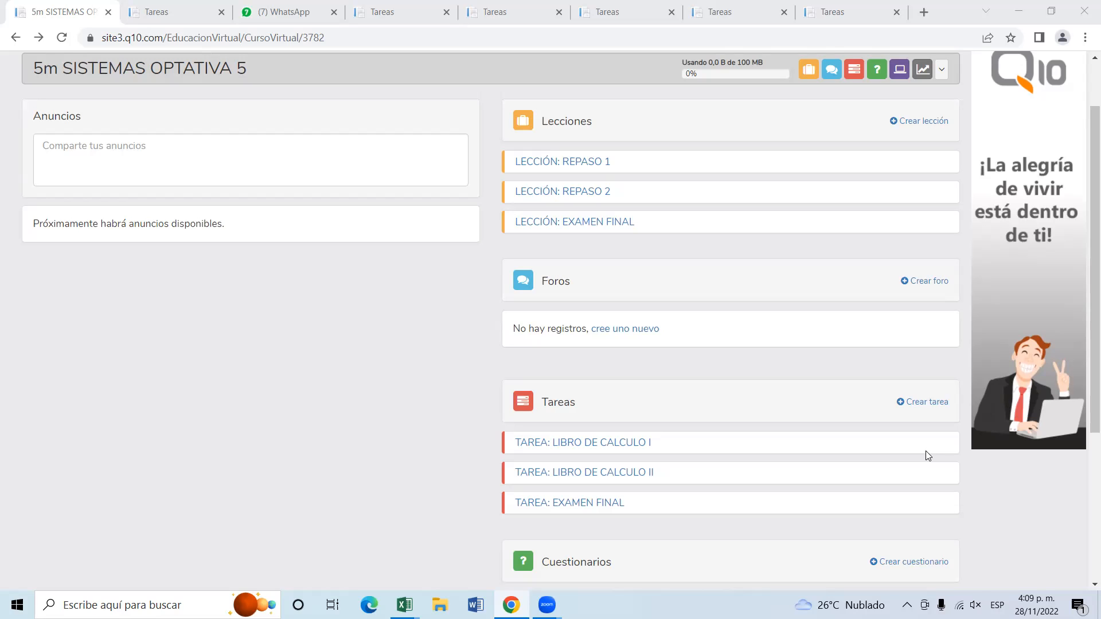
pyautogui.scroll(2, 364, 389)
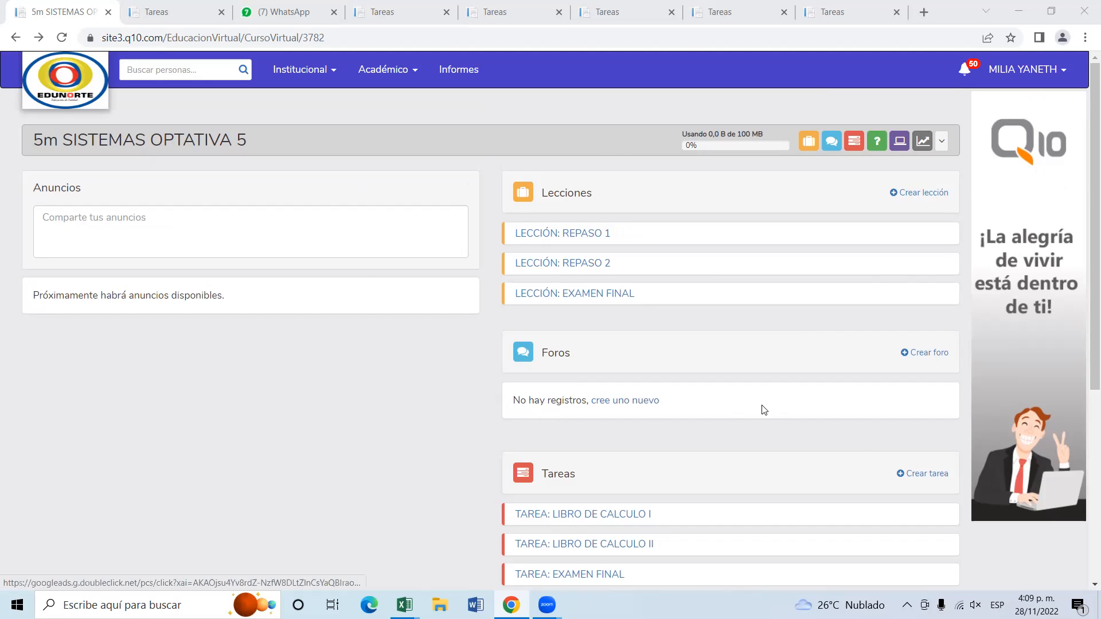
pyautogui.scroll(-2, 720, 440)
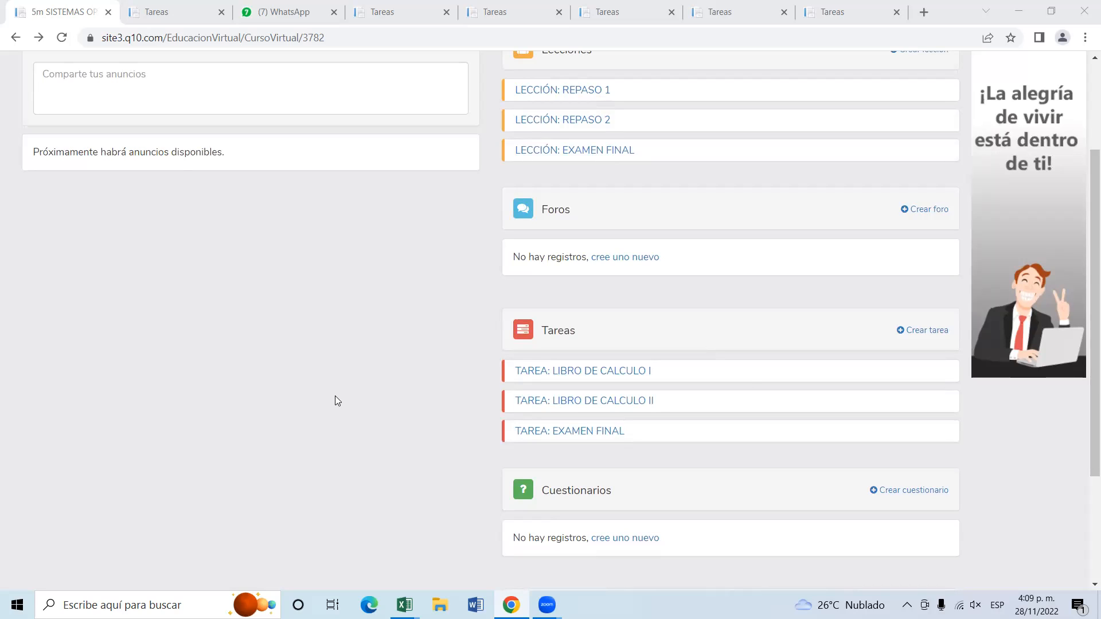
pyautogui.scroll(-2, 524, 253)
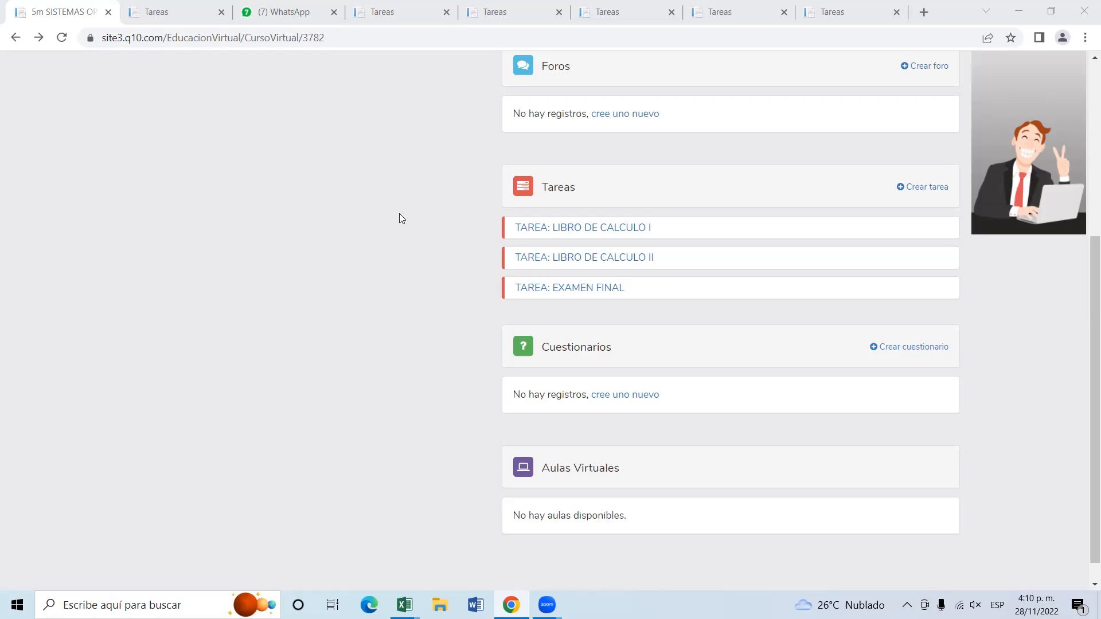
pyautogui.scroll(2, 401, 218)
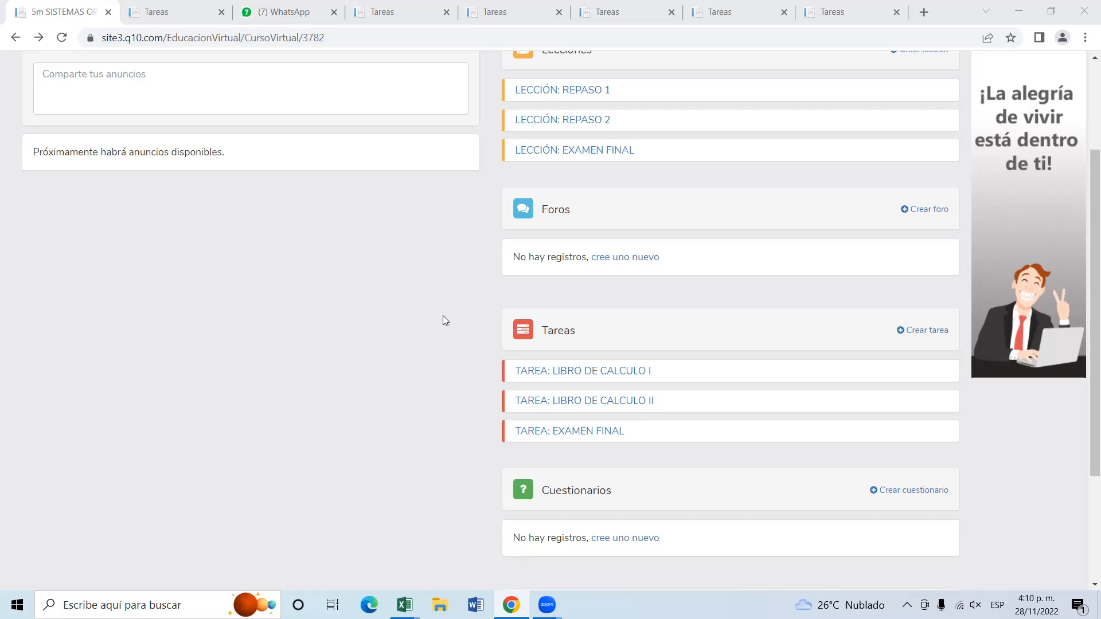
pyautogui.scroll(1, 442, 316)
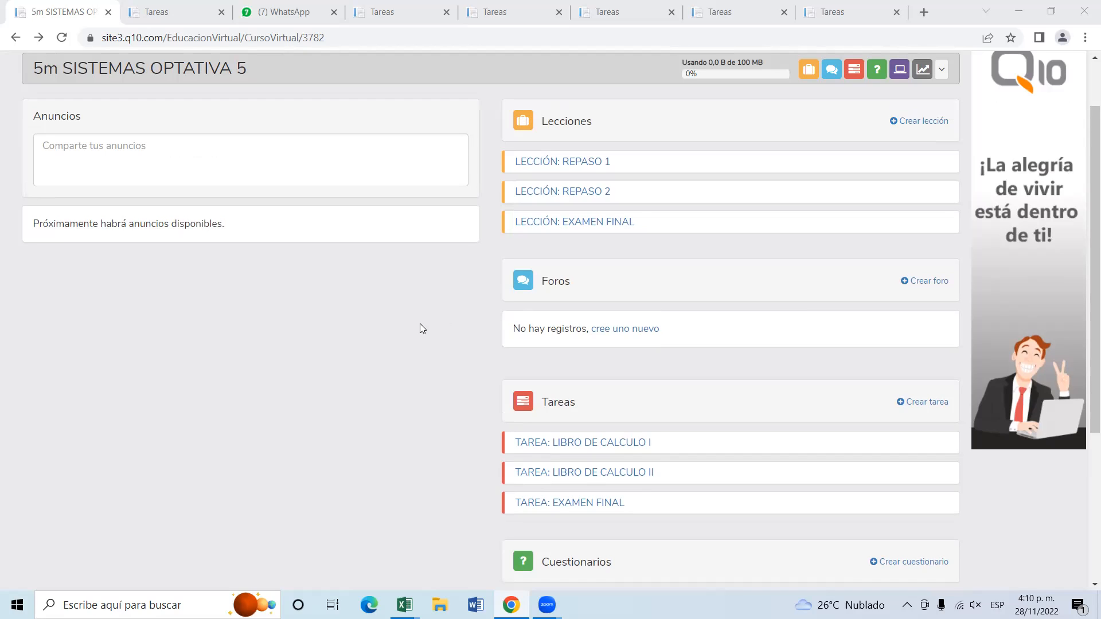
pyautogui.scroll(1, 422, 328)
# Open the LIBRO DE CALCULO I task from the course's Tareas section.
pyautogui.scroll(-1, 421, 328)
pyautogui.click(615, 447)
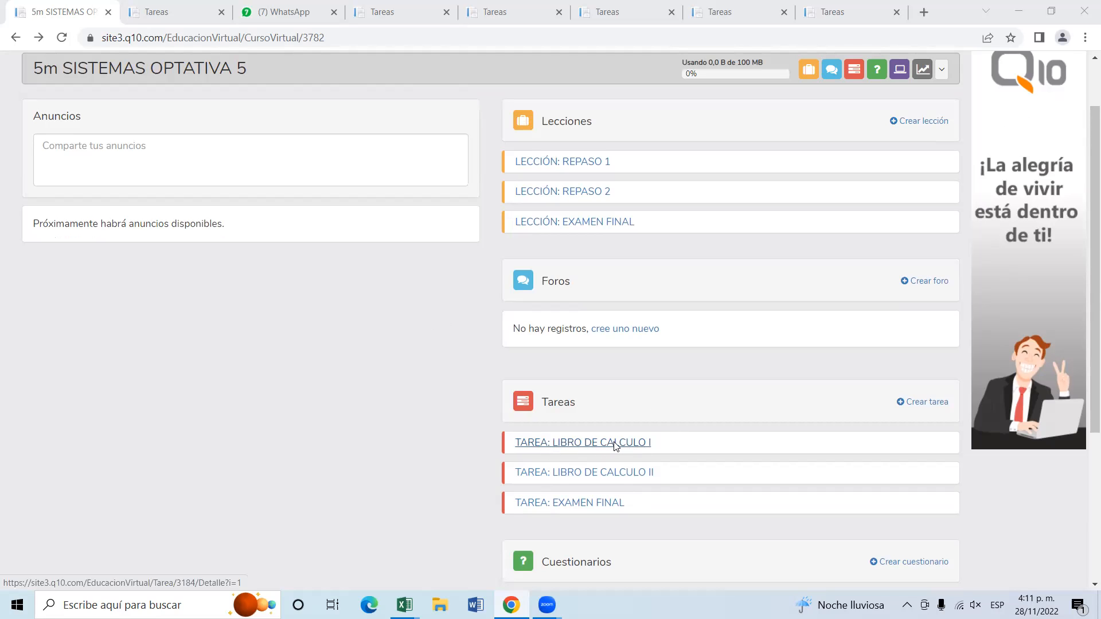
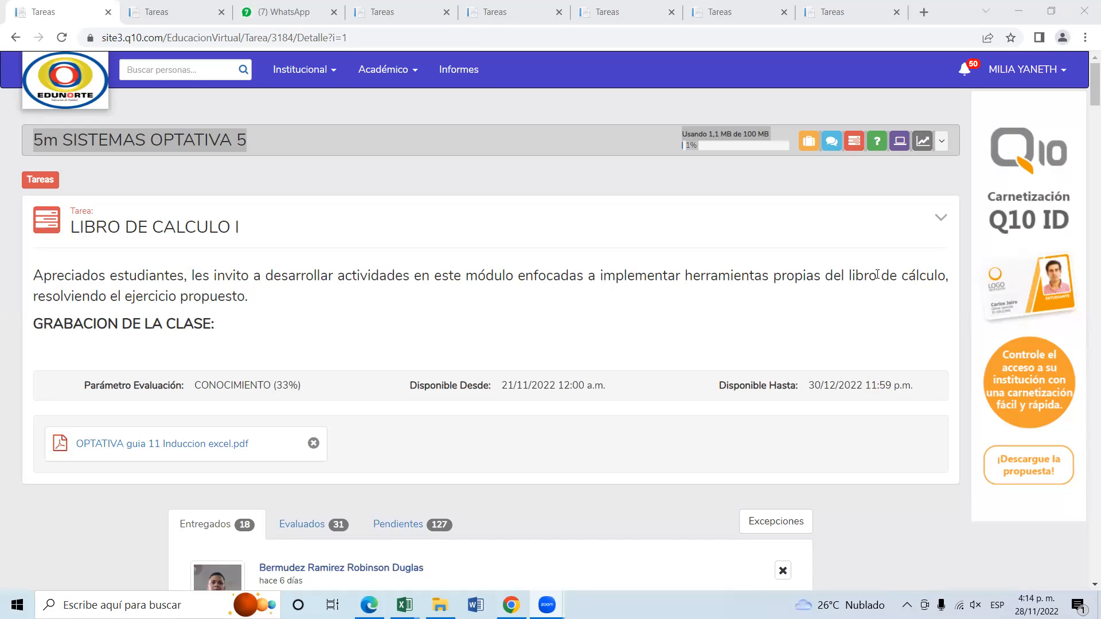
# Open the attached guide OPTATIVA guia 11 Induccion excel.pdf and read its contributions table and exercise instructions.
pyautogui.click(215, 448)
pyautogui.click(202, 444)
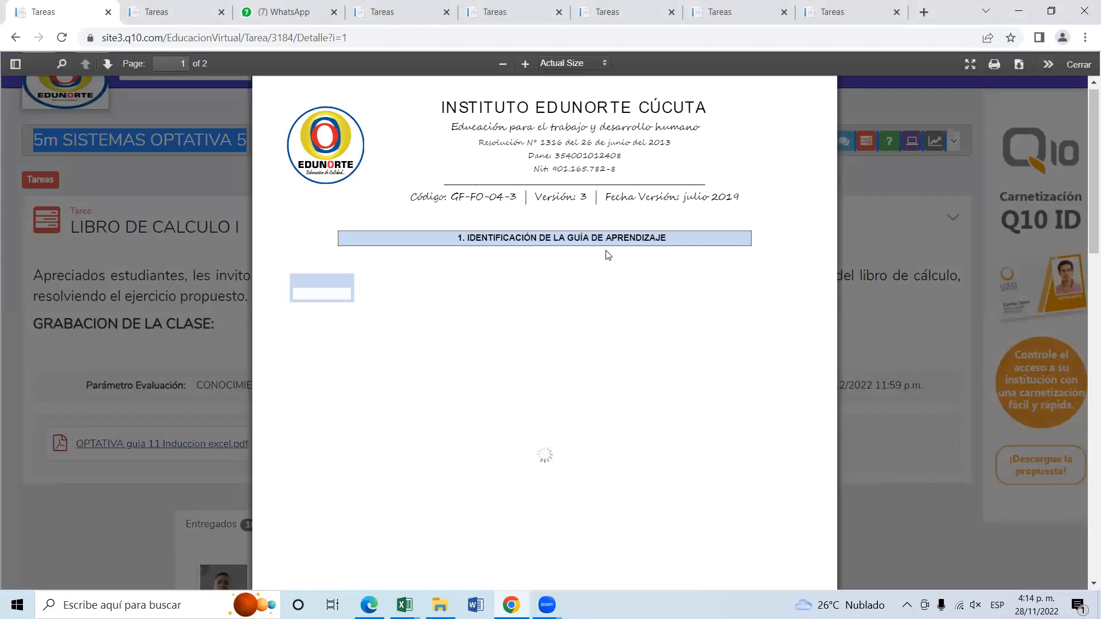
pyautogui.scroll(-3, 608, 255)
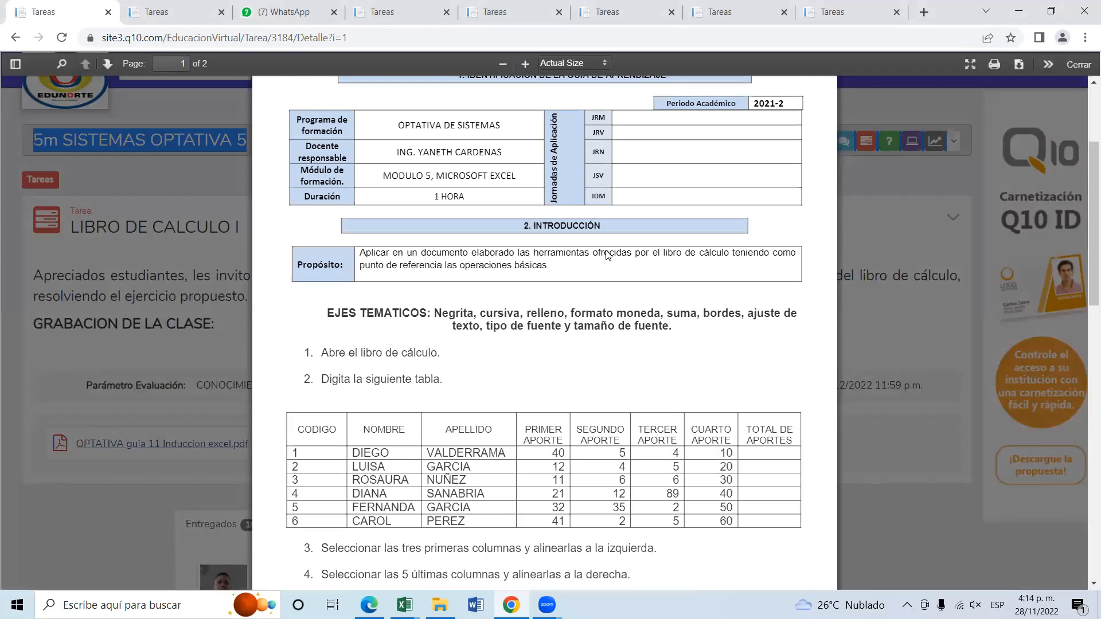
pyautogui.scroll(-1, 608, 255)
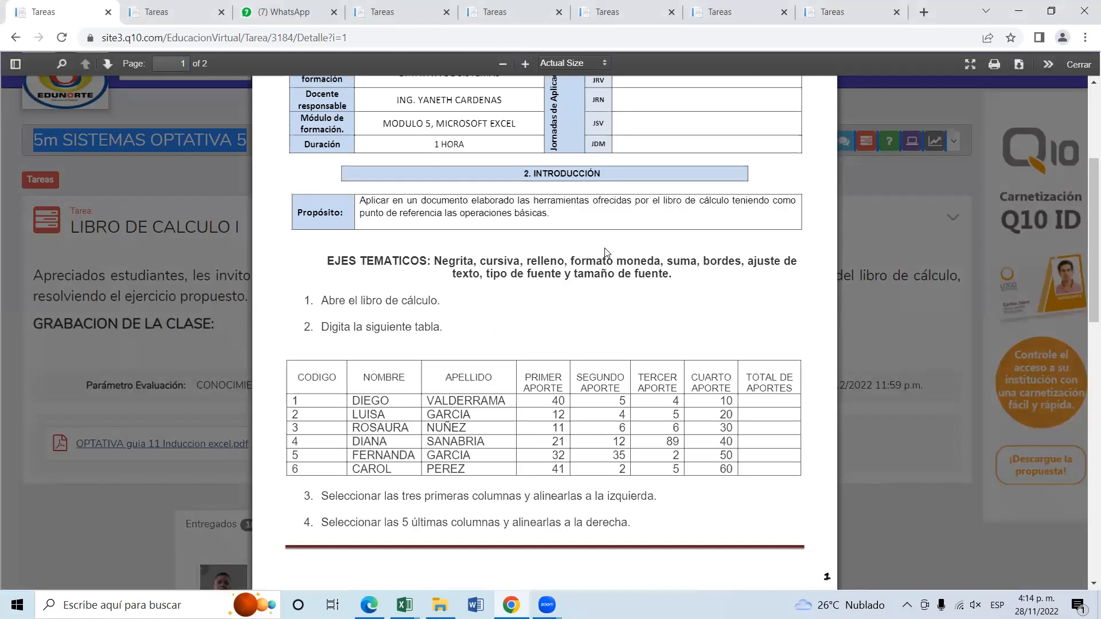
pyautogui.scroll(-2, 611, 309)
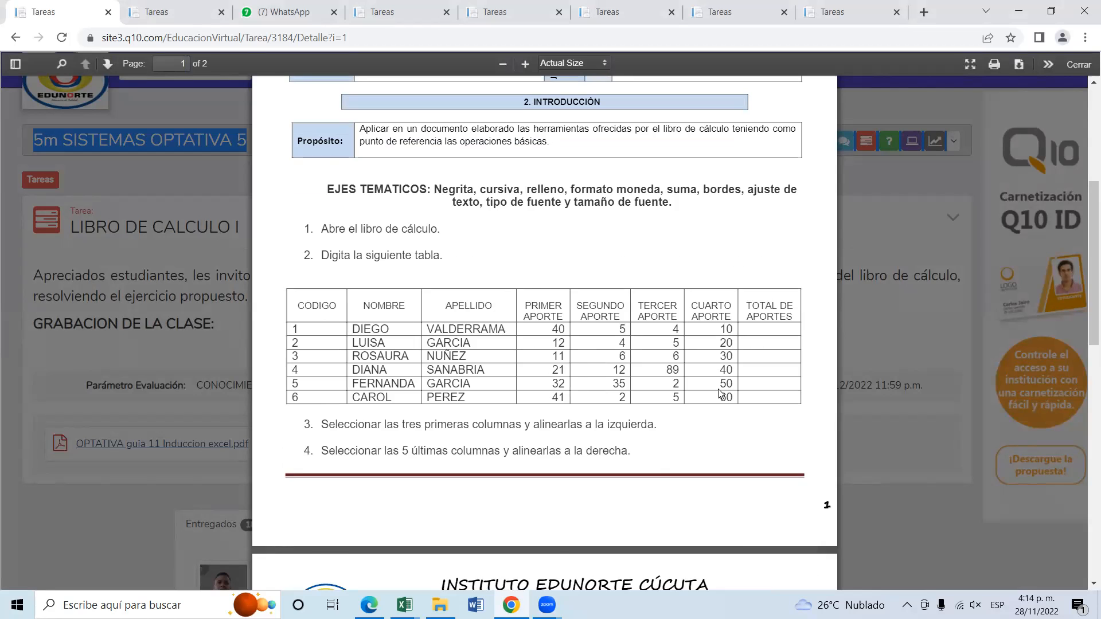
pyautogui.scroll(-6, 720, 393)
pyautogui.scroll(-4, 719, 394)
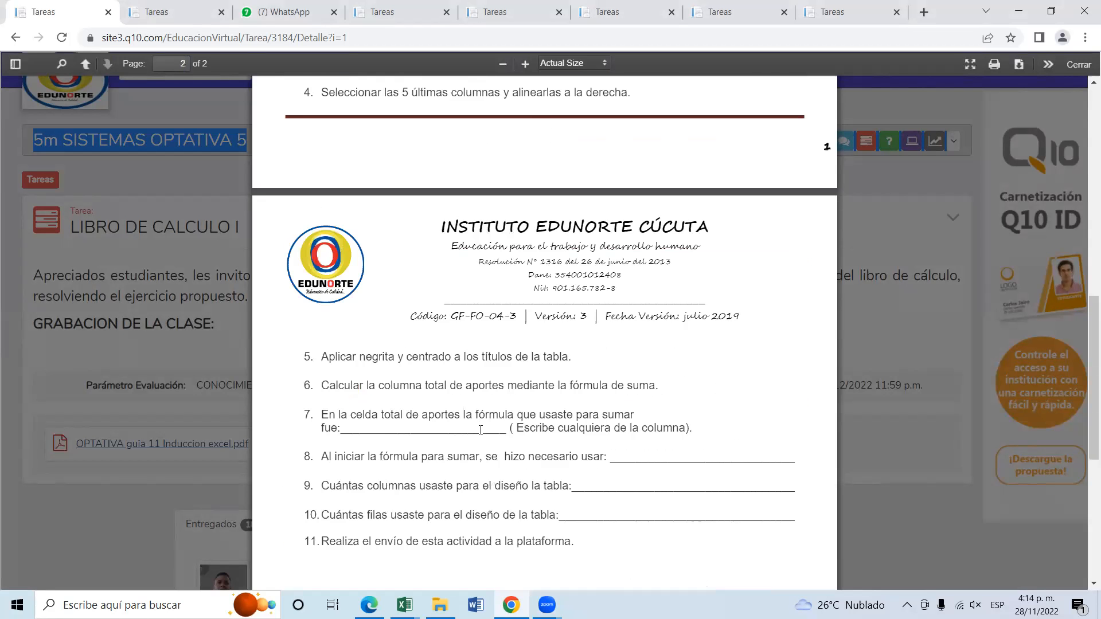
pyautogui.scroll(-2, 505, 491)
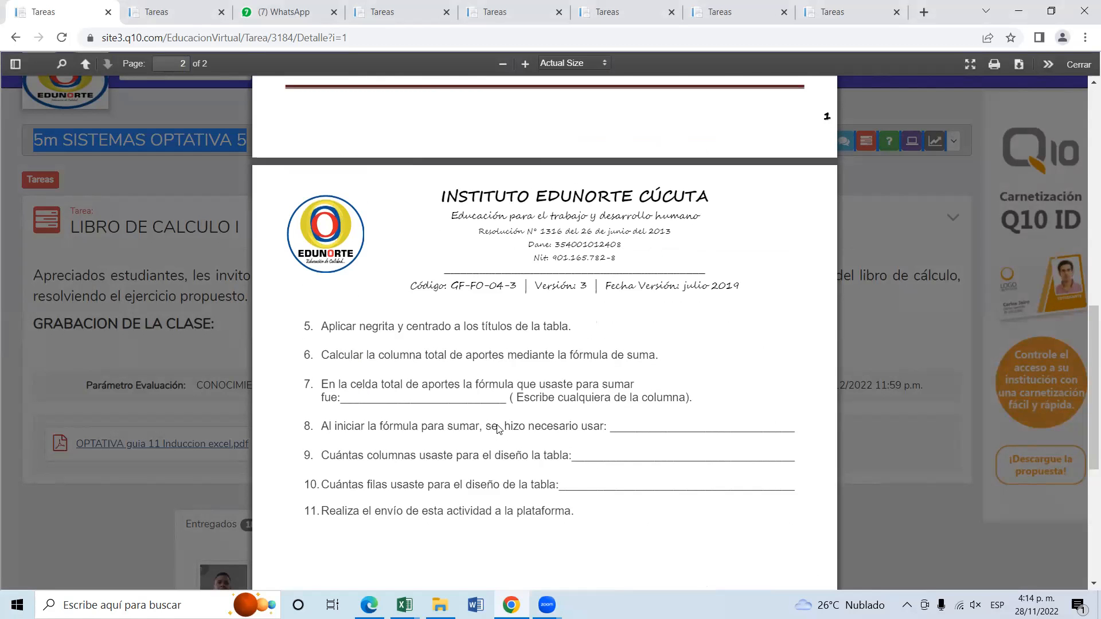
pyautogui.scroll(10, 497, 425)
pyautogui.scroll(2, 497, 424)
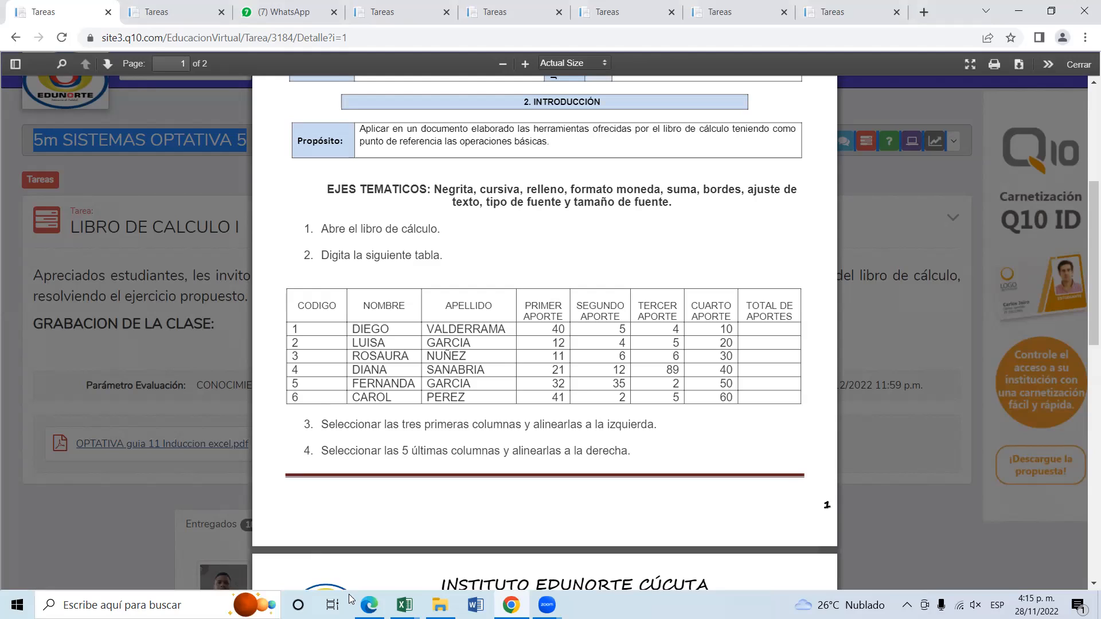
# Find and launch Excel 2013, dismiss the Office activation wizard and create a blank workbook.
pyautogui.moveTo(405, 604)
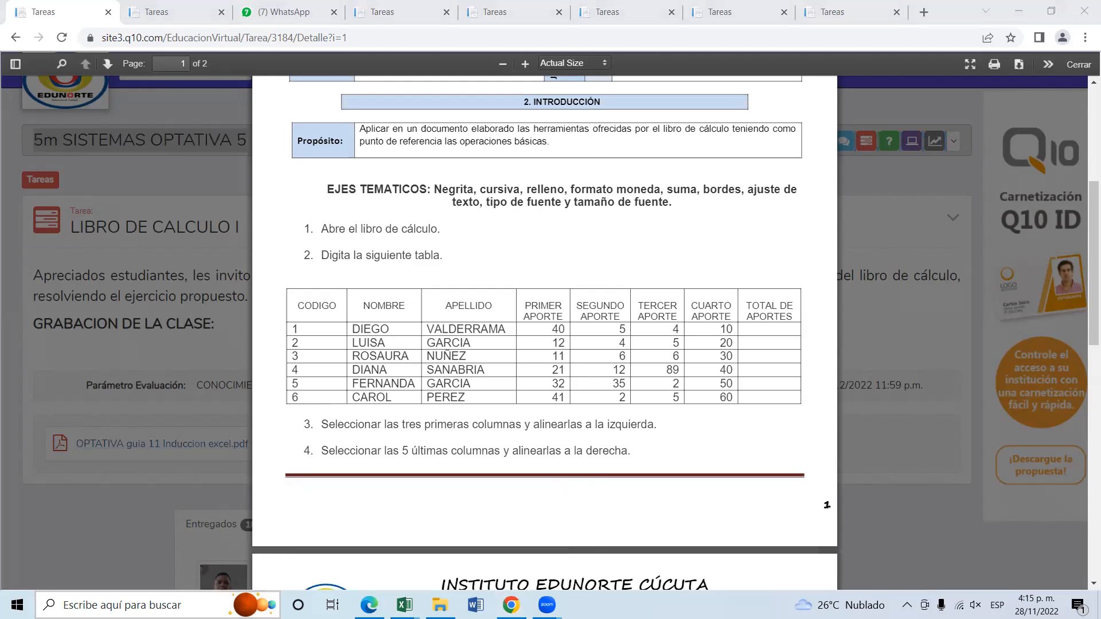
pyautogui.click(143, 605)
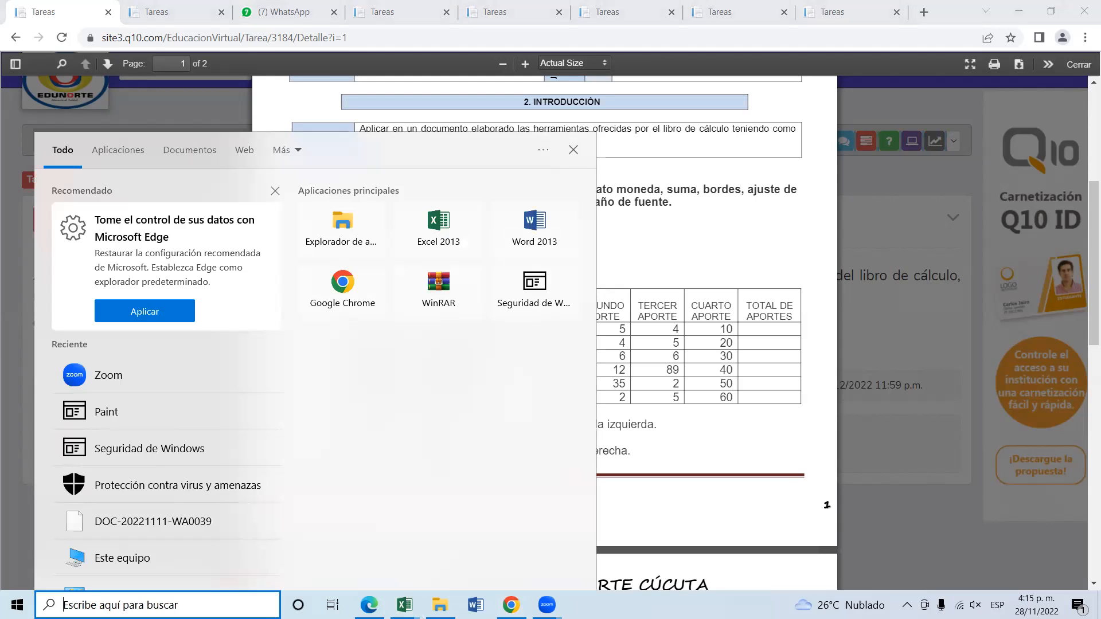
pyautogui.write('ex')
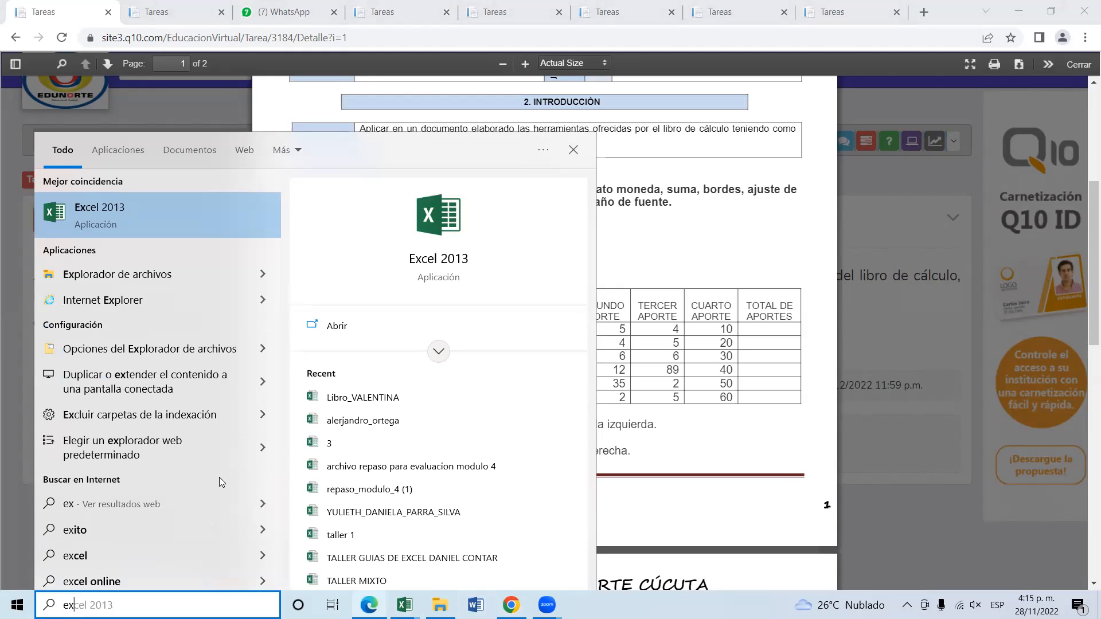
pyautogui.click(343, 328)
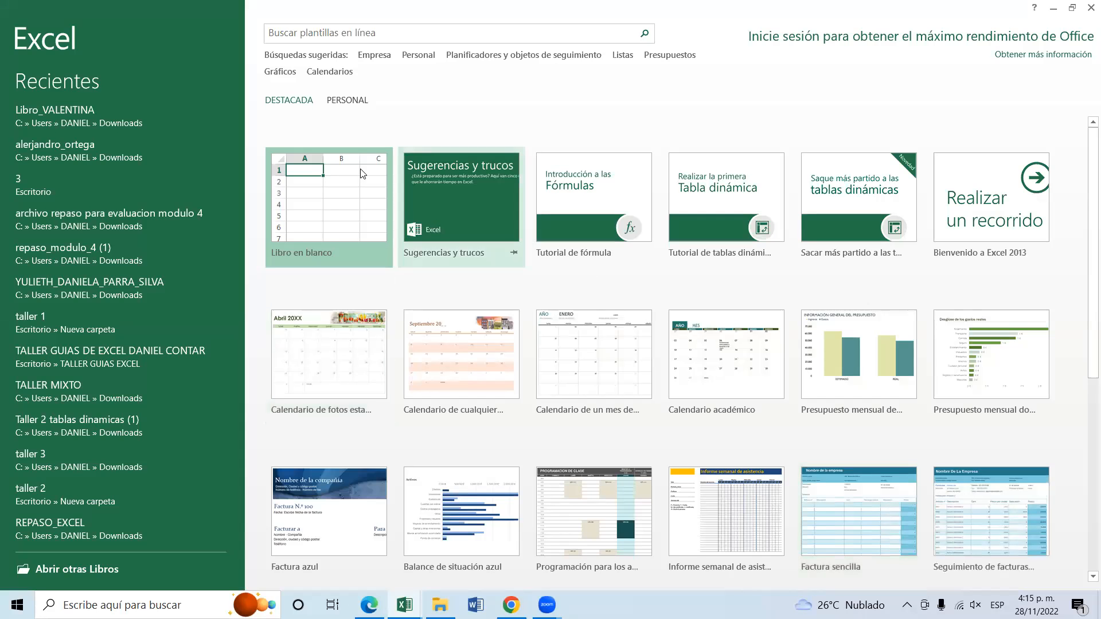
pyautogui.click(325, 189)
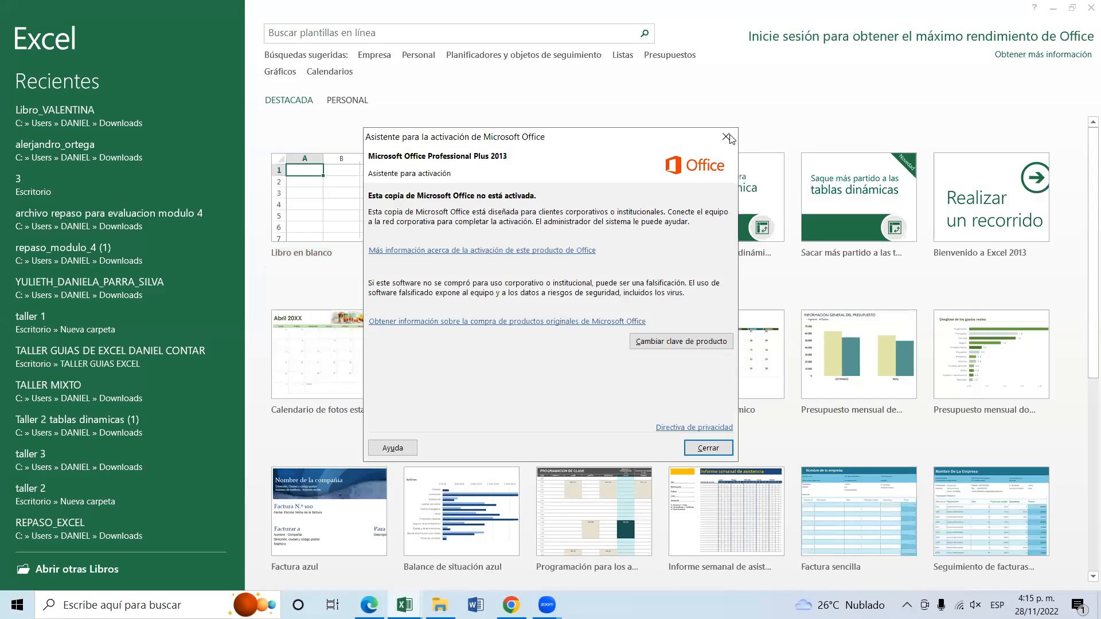
pyautogui.click(330, 221)
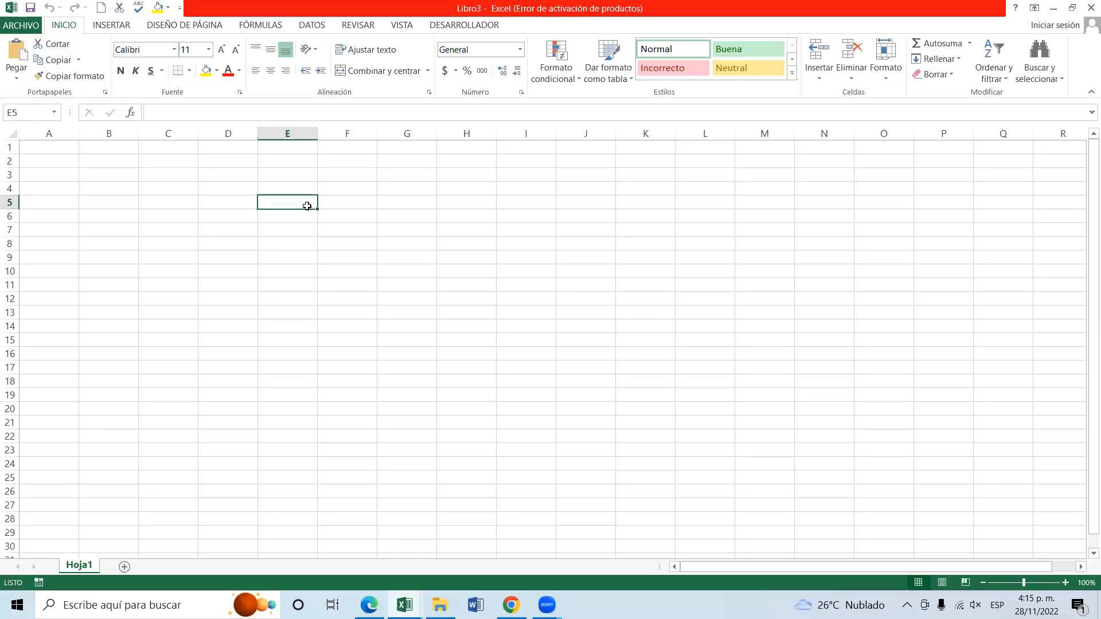
pyautogui.click(172, 175)
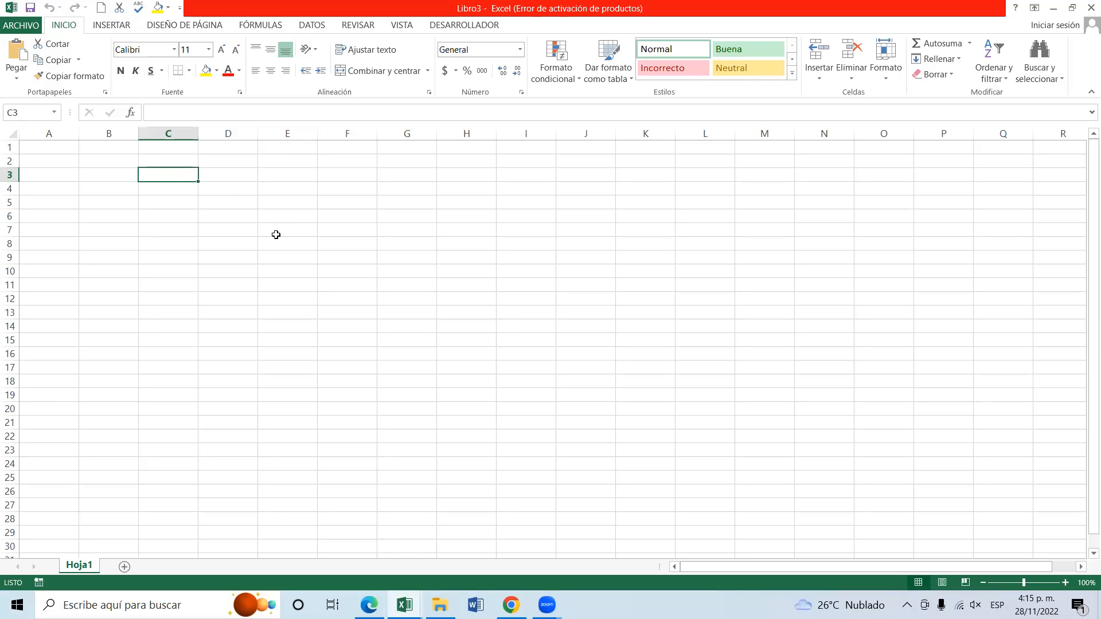
pyautogui.click(51, 146)
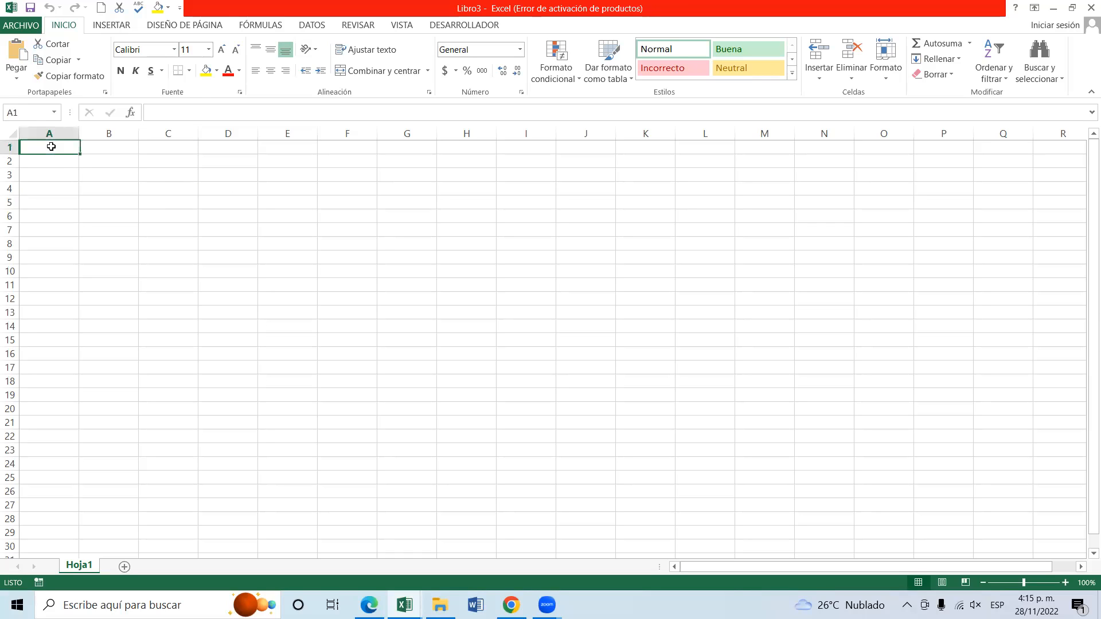
pyautogui.press('Down')
pyautogui.press('Down')
pyautogui.press('Down')
pyautogui.press('Down')
pyautogui.click(62, 221)
pyautogui.click(64, 162)
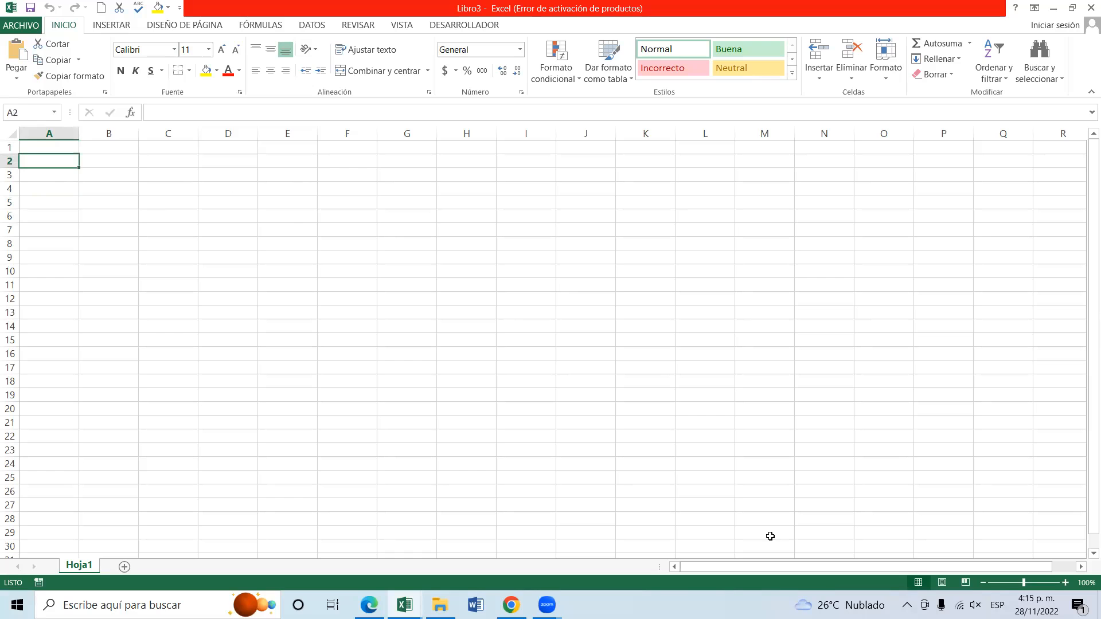
# Enter the text "celda" in cells A1 and B1 of Hoja1.
pyautogui.click(1063, 583)
pyautogui.click(1063, 582)
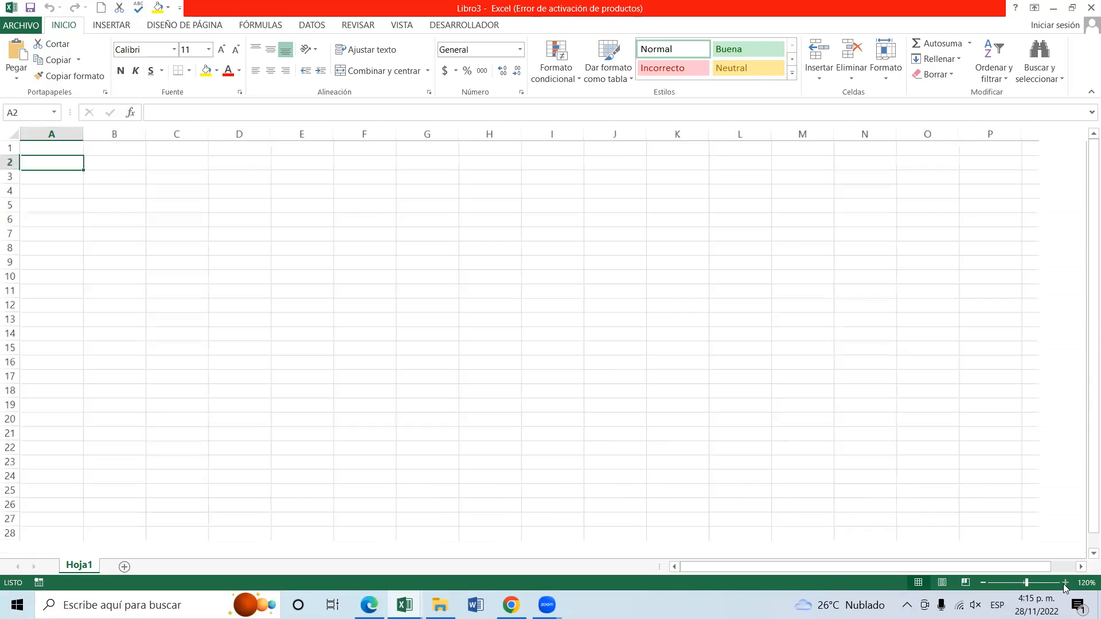
pyautogui.click(1065, 584)
pyautogui.click(1064, 585)
pyautogui.click(1065, 584)
pyautogui.click(1064, 585)
pyautogui.click(1064, 584)
pyautogui.click(1065, 584)
pyautogui.click(1064, 584)
pyautogui.click(1065, 584)
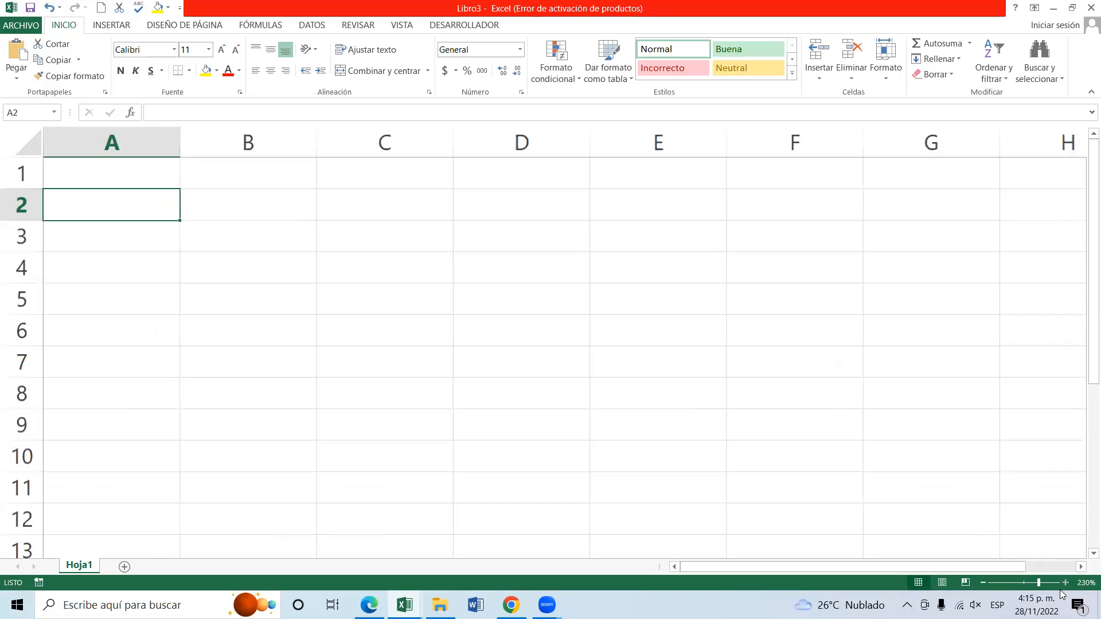
pyautogui.click(149, 169)
pyautogui.write('celda')
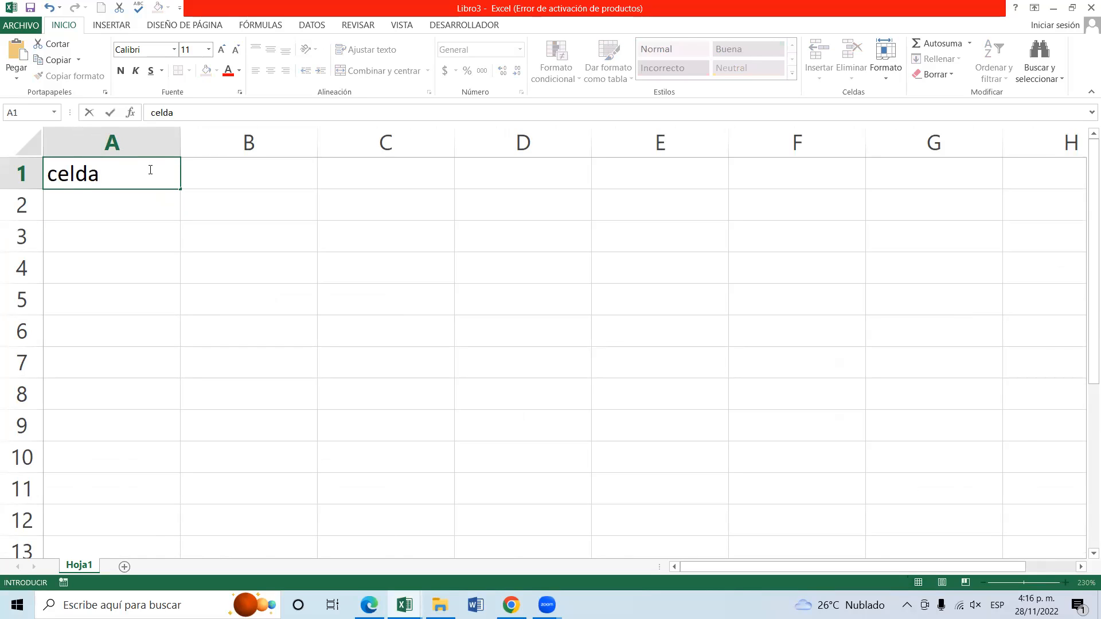
pyautogui.press('Tab')
pyautogui.write('celda')
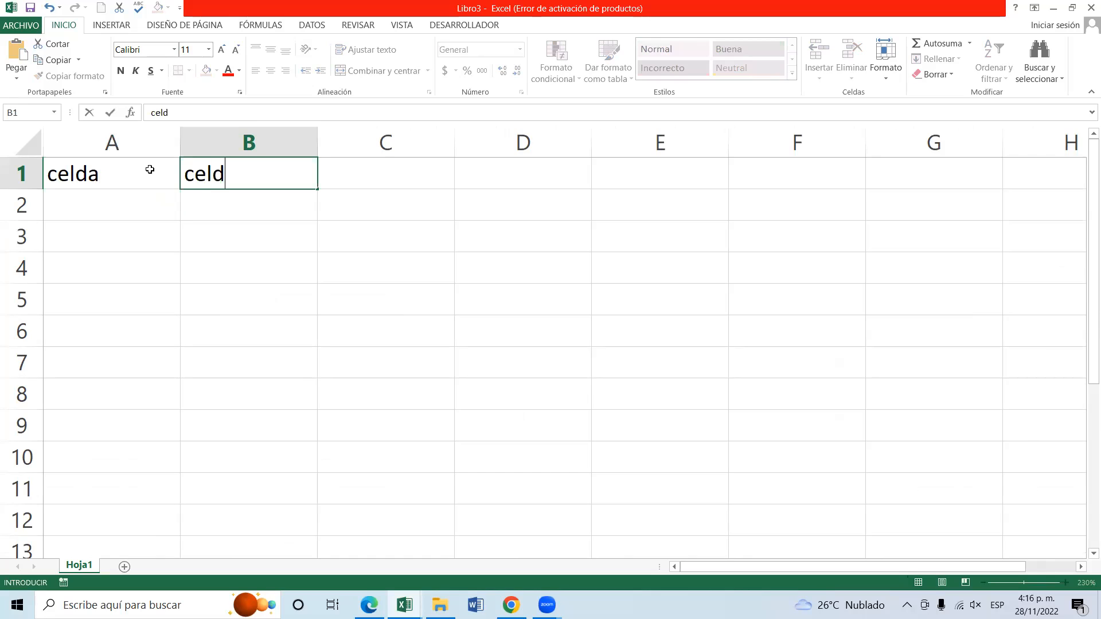
pyautogui.press('Return')
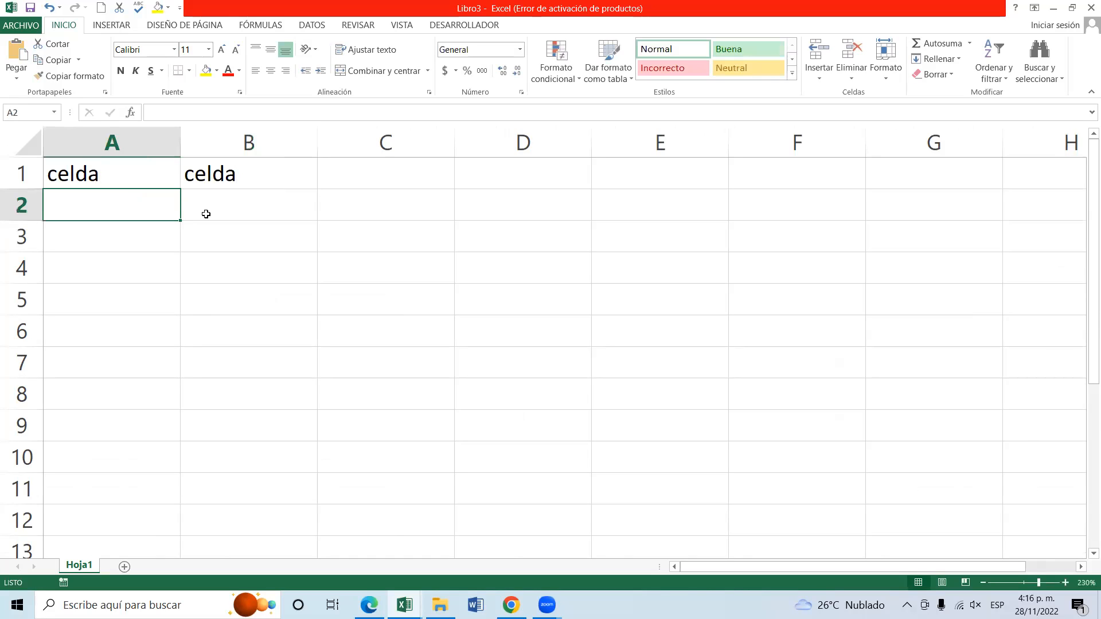
# Fill cell A1 with yellow and replace its text with "A1".
pyautogui.click(219, 247)
pyautogui.click(206, 310)
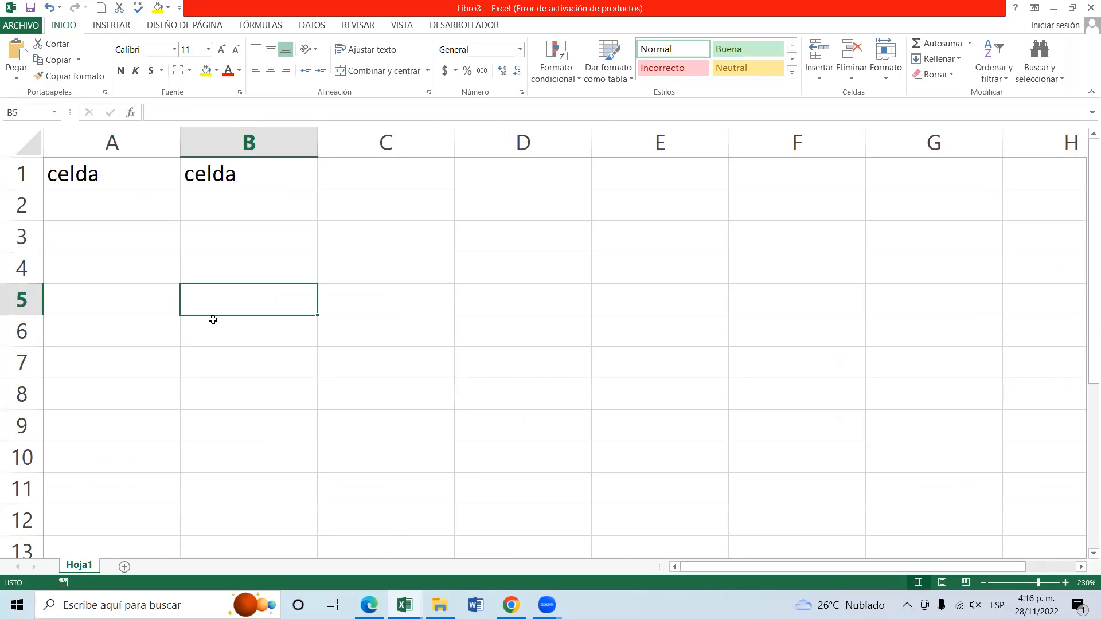
pyautogui.click(123, 172)
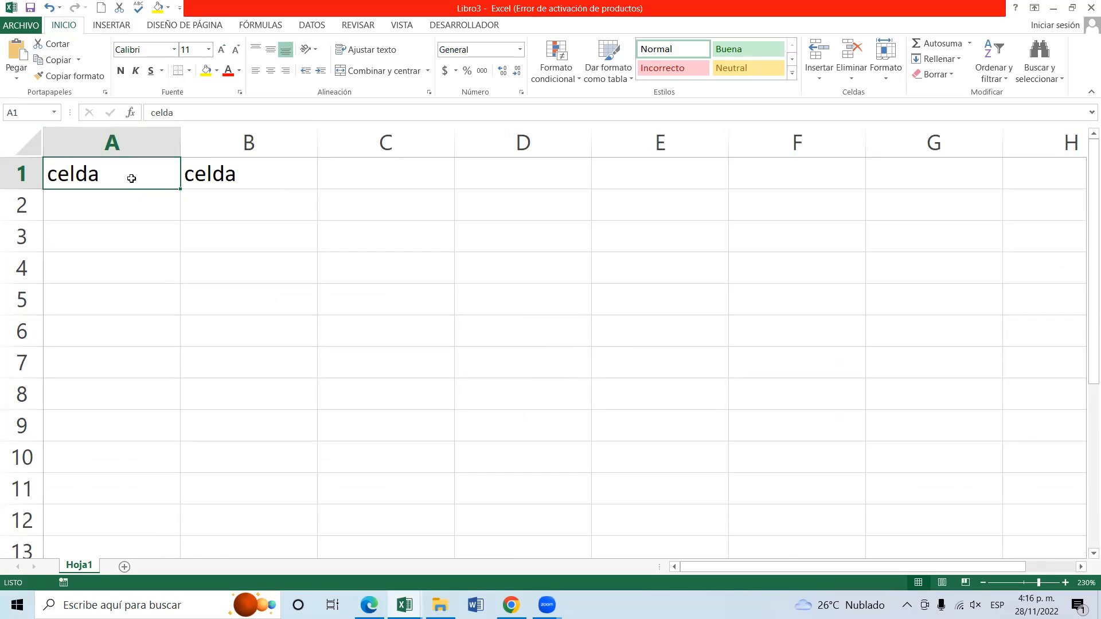
pyautogui.click(206, 70)
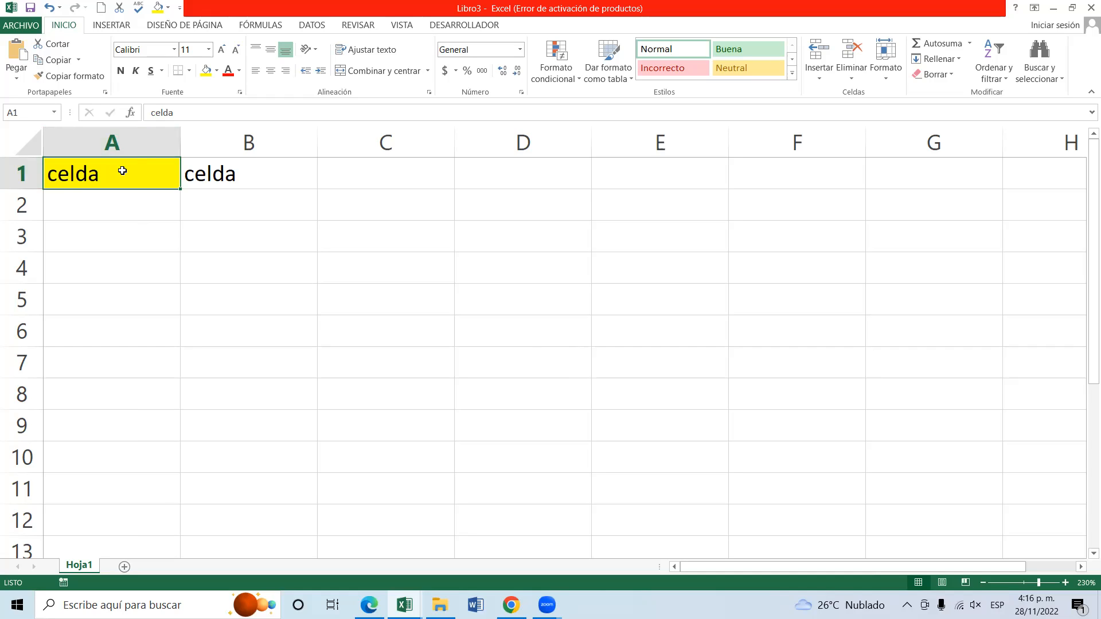
pyautogui.write('a1')
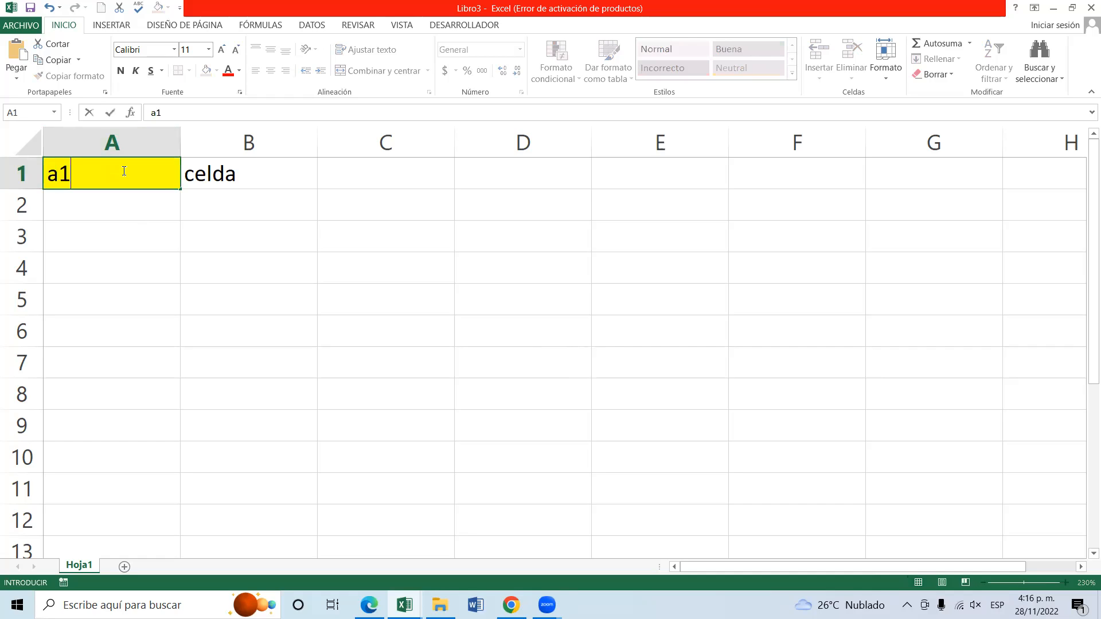
pyautogui.press('BackSpace')
pyautogui.press('BackSpace')
pyautogui.write('A1')
# Fill cell C6 with the standard light blue and enter "C6" in it.
pyautogui.click(405, 325)
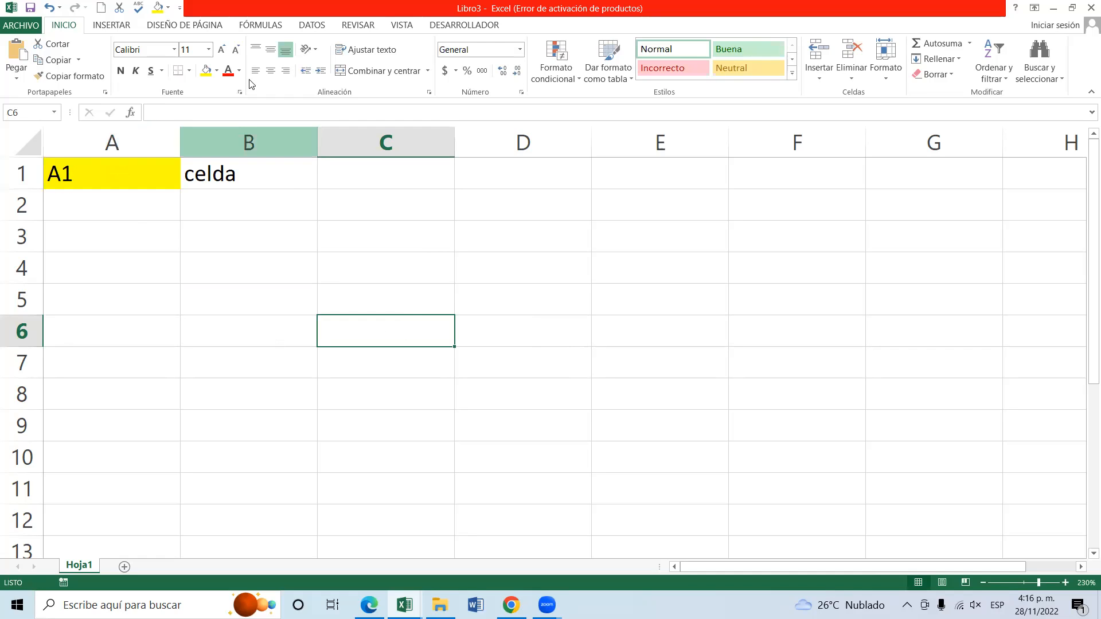
pyautogui.click(219, 71)
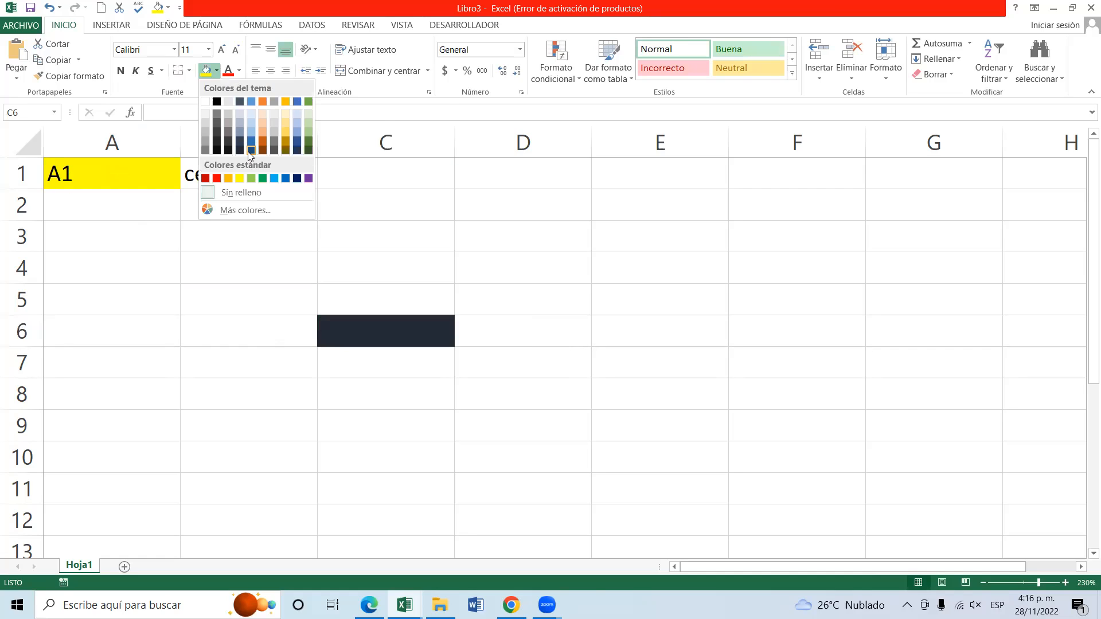
pyautogui.click(276, 181)
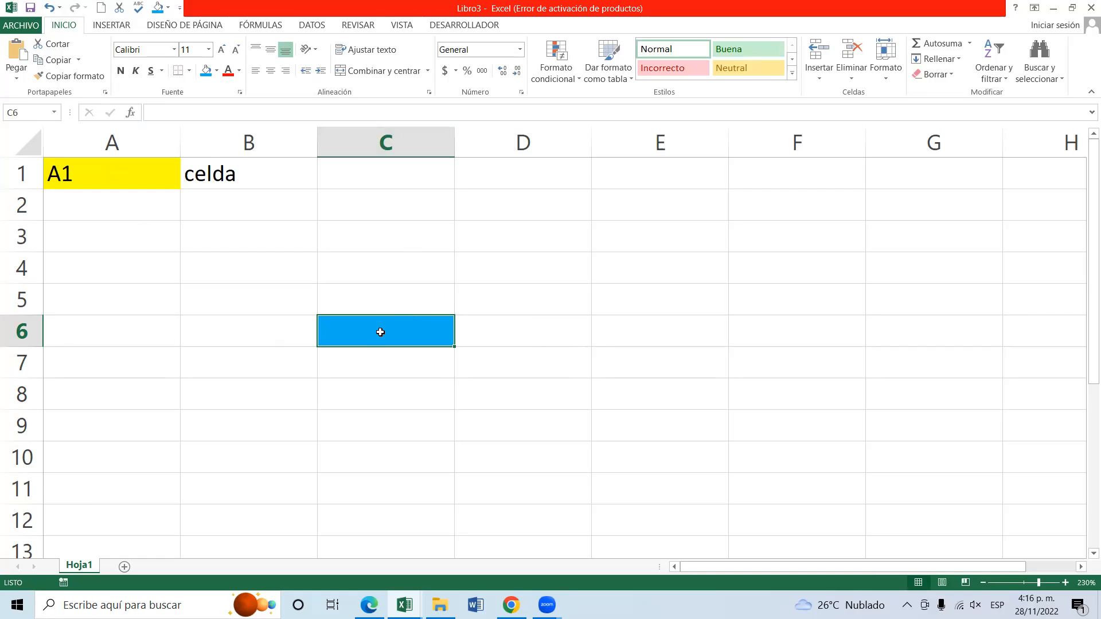
pyautogui.write('C')
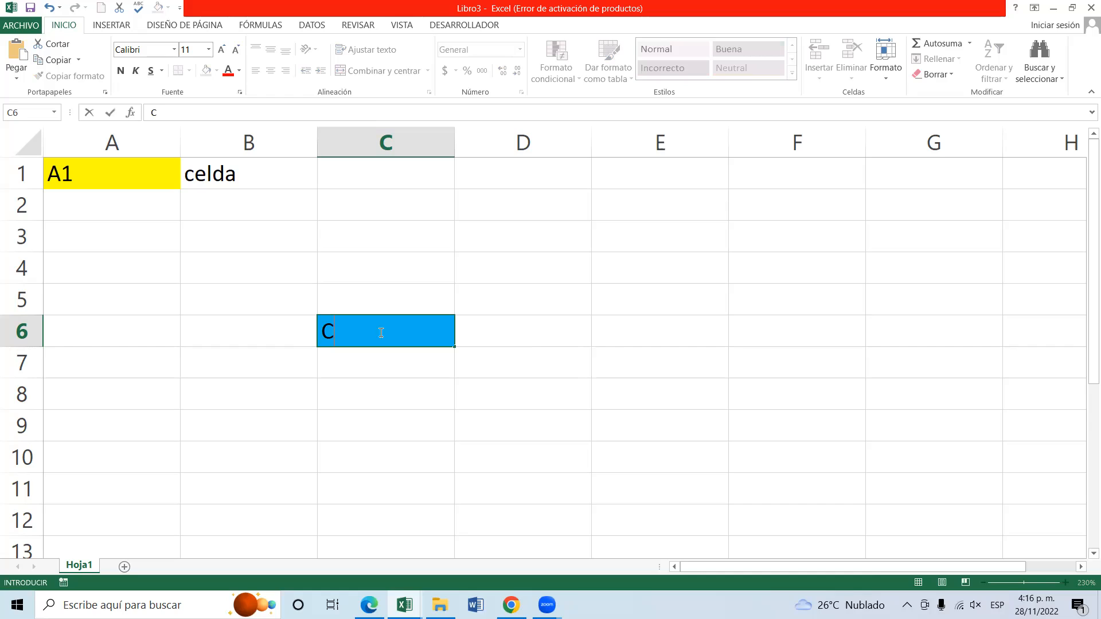
pyautogui.write('6')
pyautogui.click(388, 138)
pyautogui.click(418, 265)
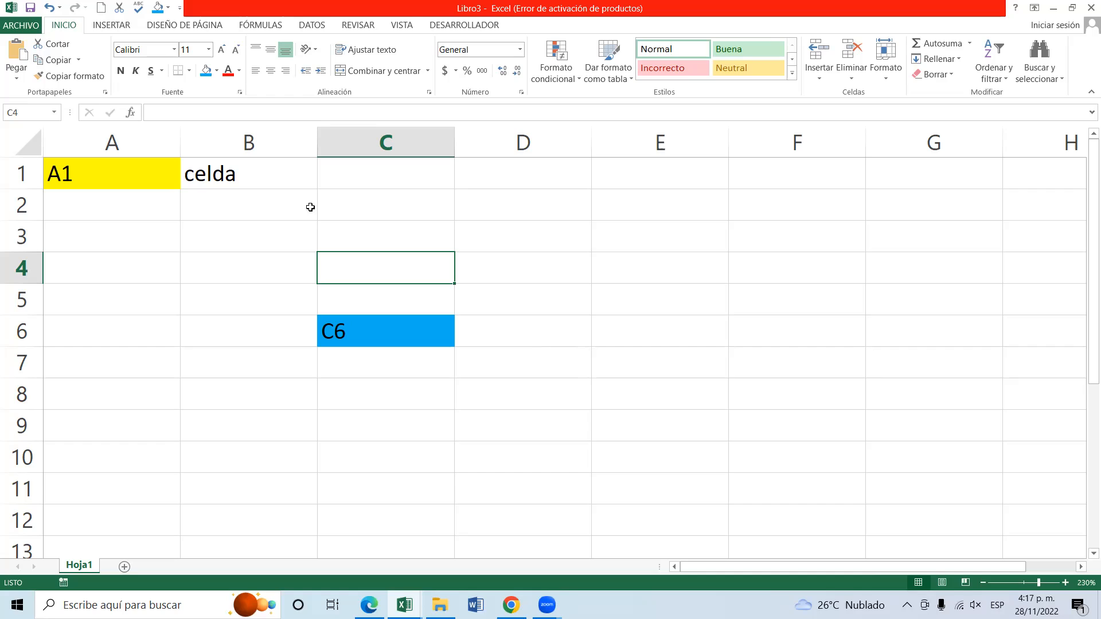
pyautogui.click(200, 214)
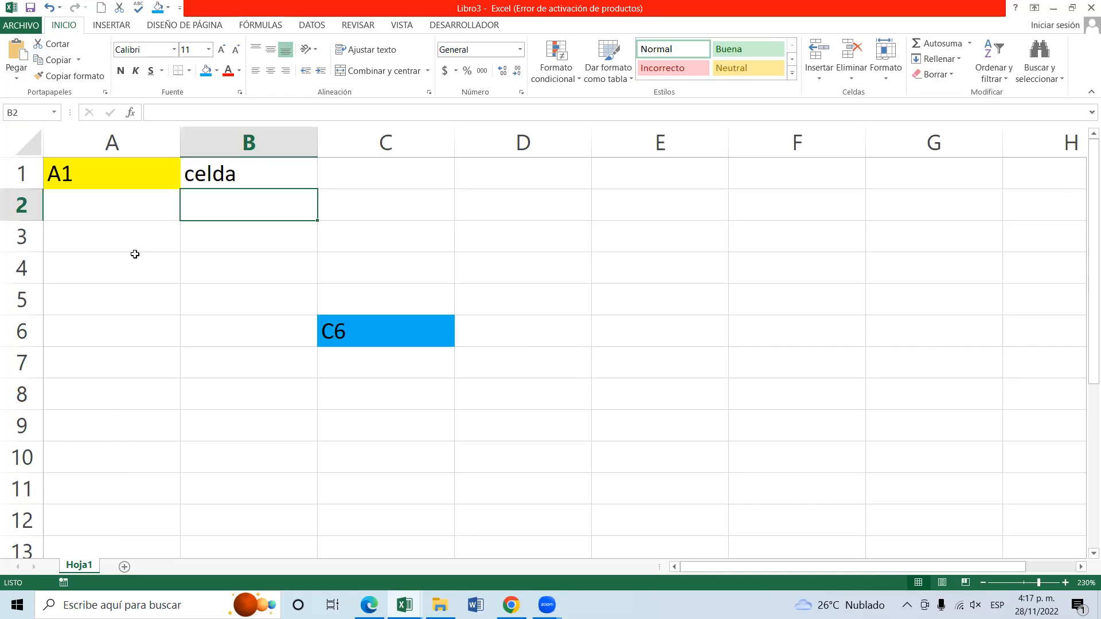
pyautogui.click(136, 254)
pyautogui.click(228, 214)
pyautogui.click(402, 210)
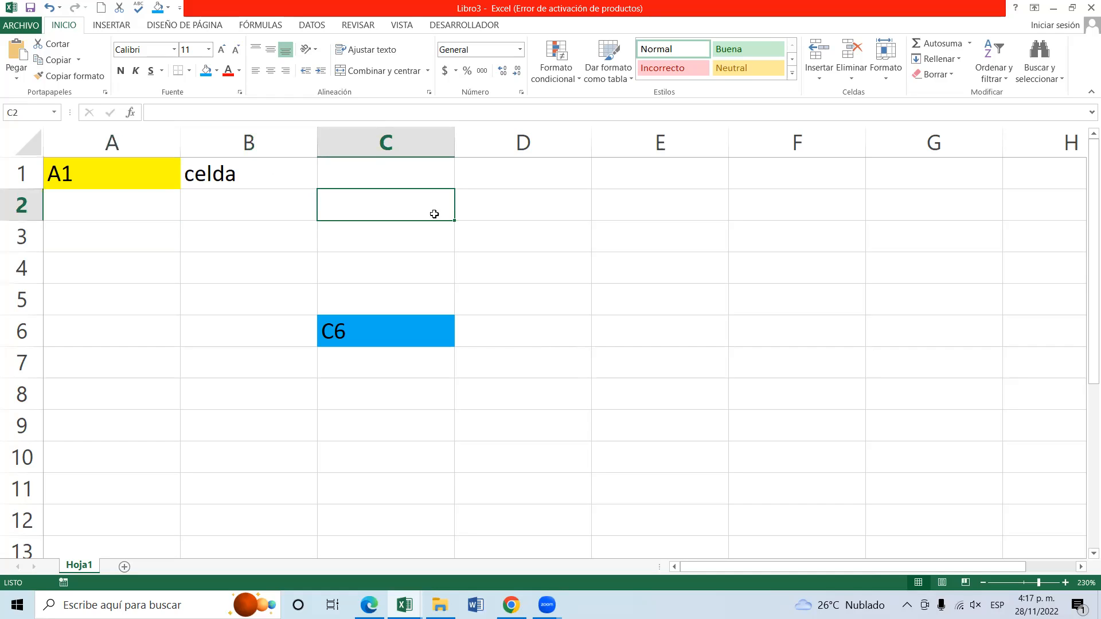
pyautogui.click(512, 227)
pyautogui.click(476, 294)
pyautogui.click(368, 263)
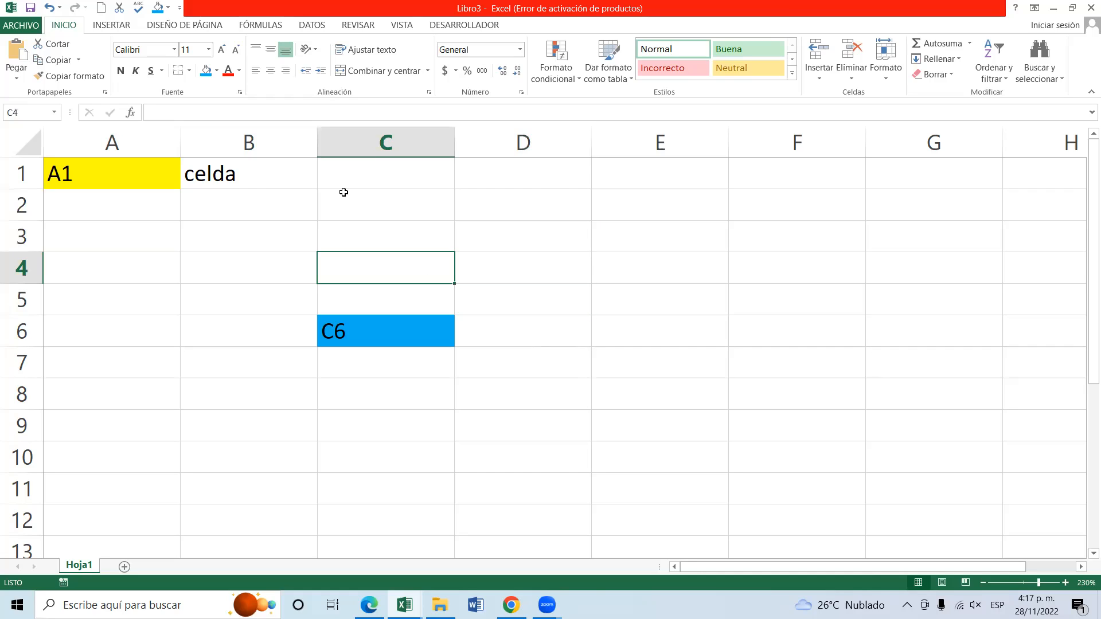
pyautogui.click(288, 195)
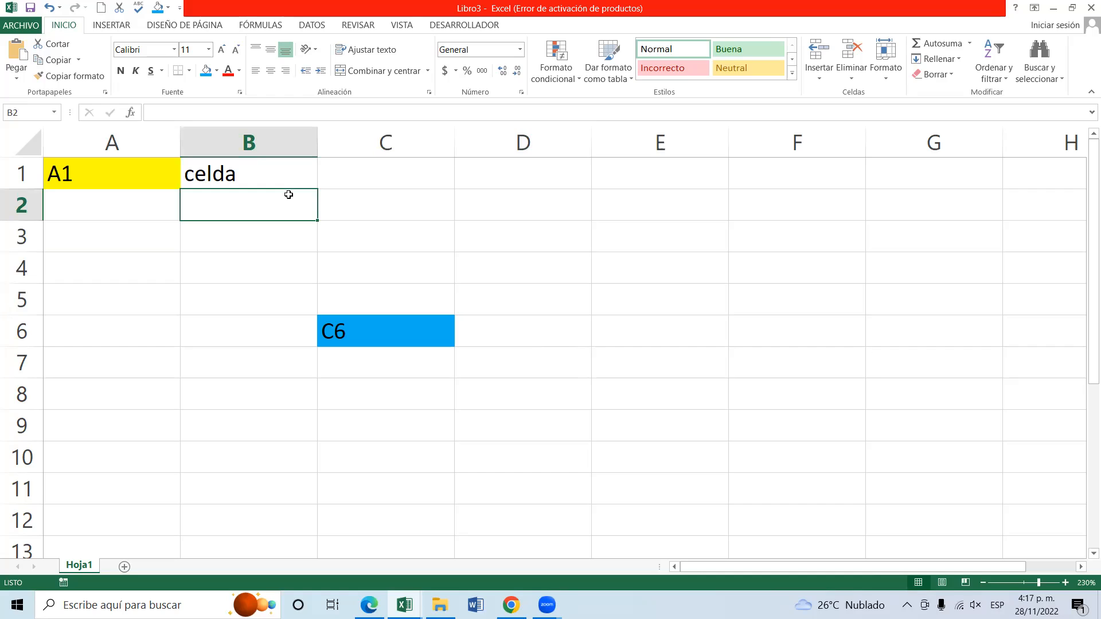
# Move the active cell along row 1 from A1 to G1.
pyautogui.click(132, 176)
pyautogui.press('Right')
pyautogui.press('Right')
pyautogui.press('Right')
pyautogui.press('Right')
pyautogui.press('Right')
pyautogui.press('Right')
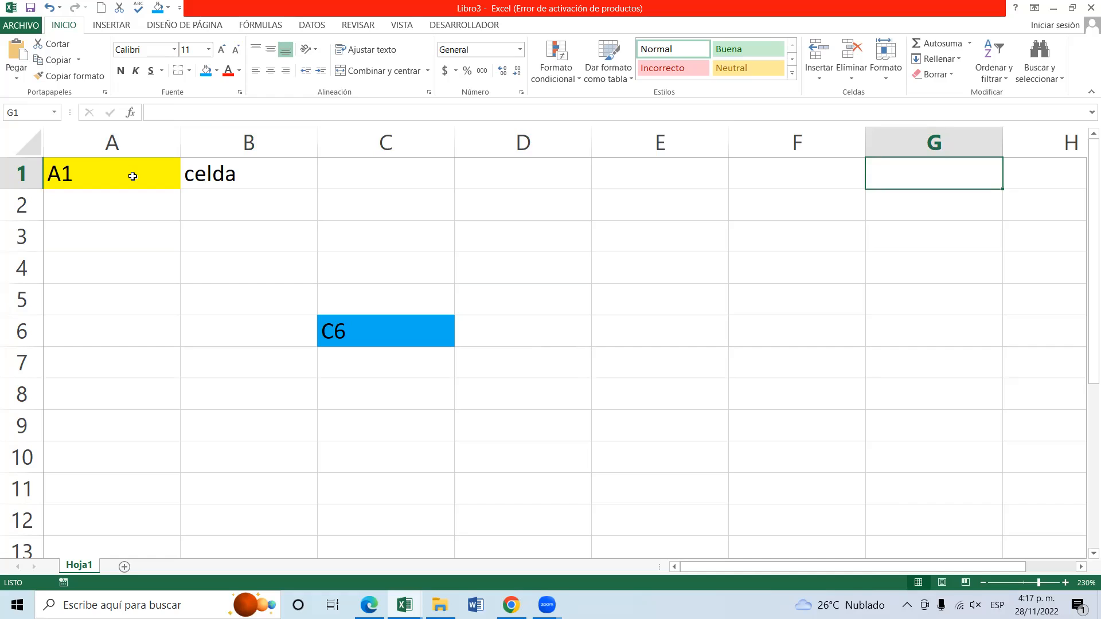
# Move the active cell along row 1 past column Z as far as column BE, and return to A1.
pyautogui.press('Right')
pyautogui.press('Right')
pyautogui.press('Right')
pyautogui.press('Right')
pyautogui.press('Right')
pyautogui.press('Right')
pyautogui.press('Right')
pyautogui.press('Right')
pyautogui.press('Right')
pyautogui.press('Right')
pyautogui.press('Right')
pyautogui.press('Right')
pyautogui.press('Right')
pyautogui.press('Right')
pyautogui.press('Right')
pyautogui.press('Right')
pyautogui.press('Right')
pyautogui.press('Right')
pyautogui.press('Right')
pyautogui.press('Right')
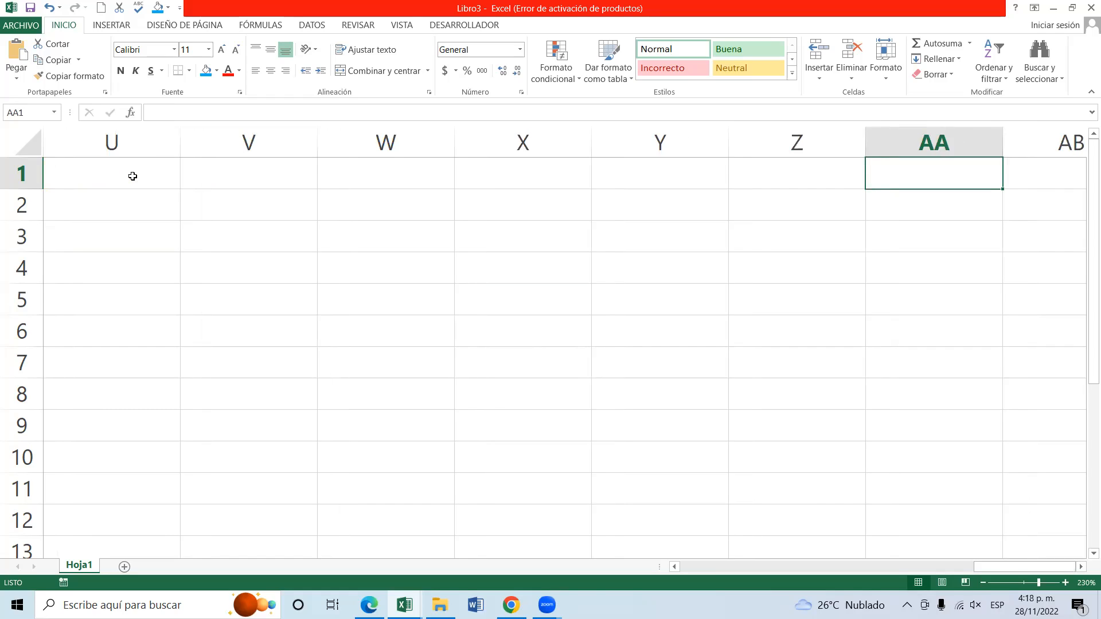
pyautogui.press('Right')
pyautogui.press('Right')
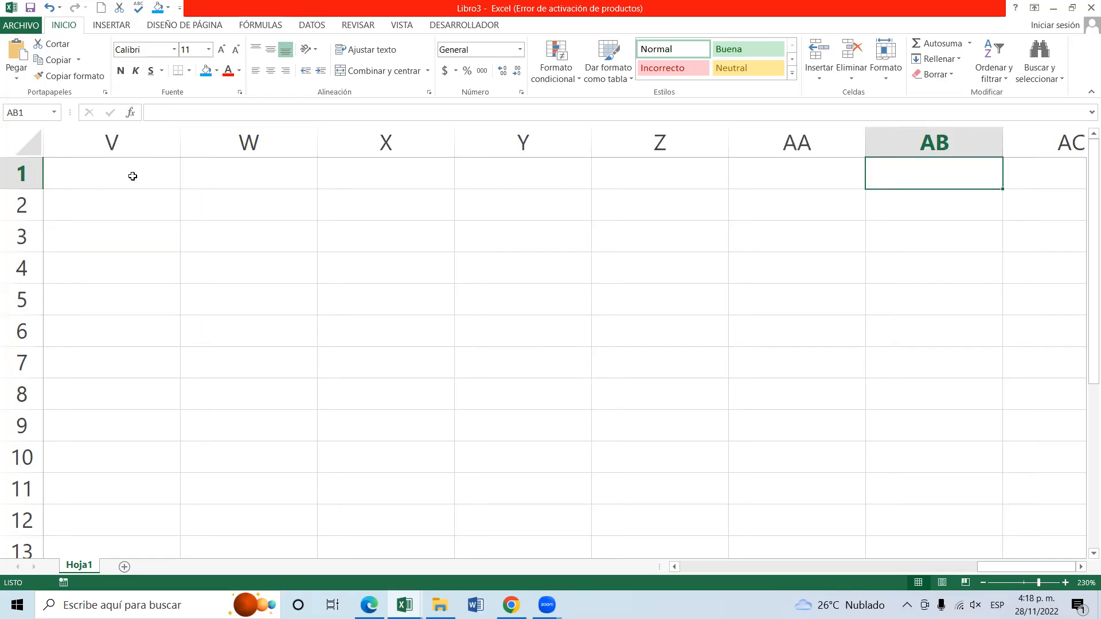
pyautogui.press('Right')
pyautogui.press('Right')
pyautogui.press('Right')
pyautogui.press('Right')
pyautogui.press('Right')
pyautogui.press('Right')
pyautogui.press('Right')
pyautogui.press('Right')
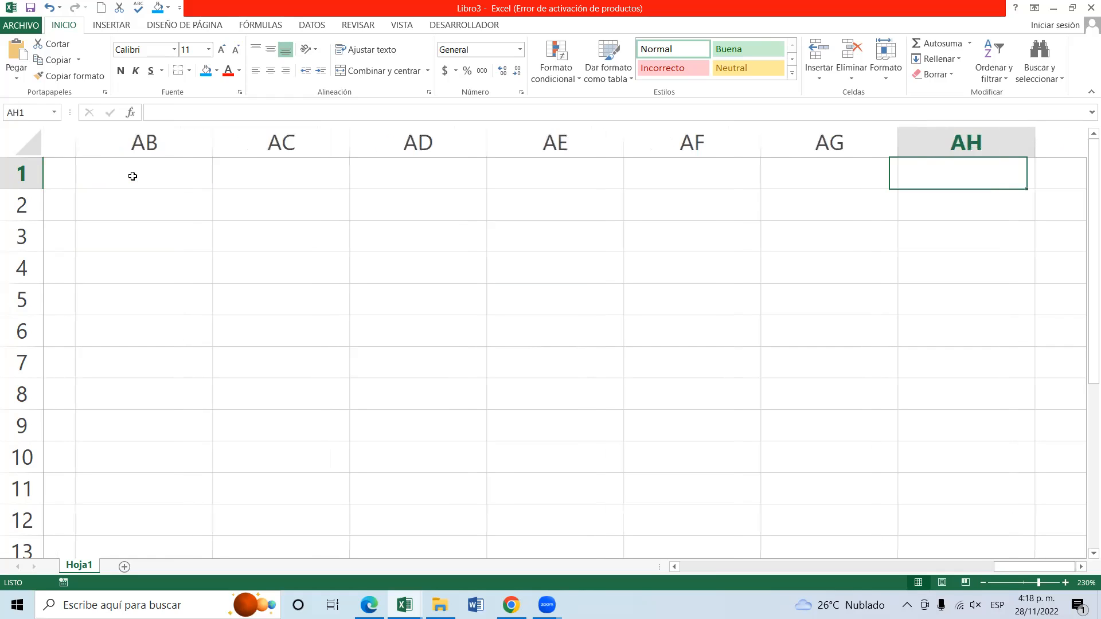
pyautogui.press('Right')
pyautogui.press('Right')
pyautogui.press('Right')
pyautogui.press('Right')
pyautogui.press('Right')
pyautogui.press('Right')
pyautogui.press('Right')
pyautogui.press('Right')
pyautogui.press('Right')
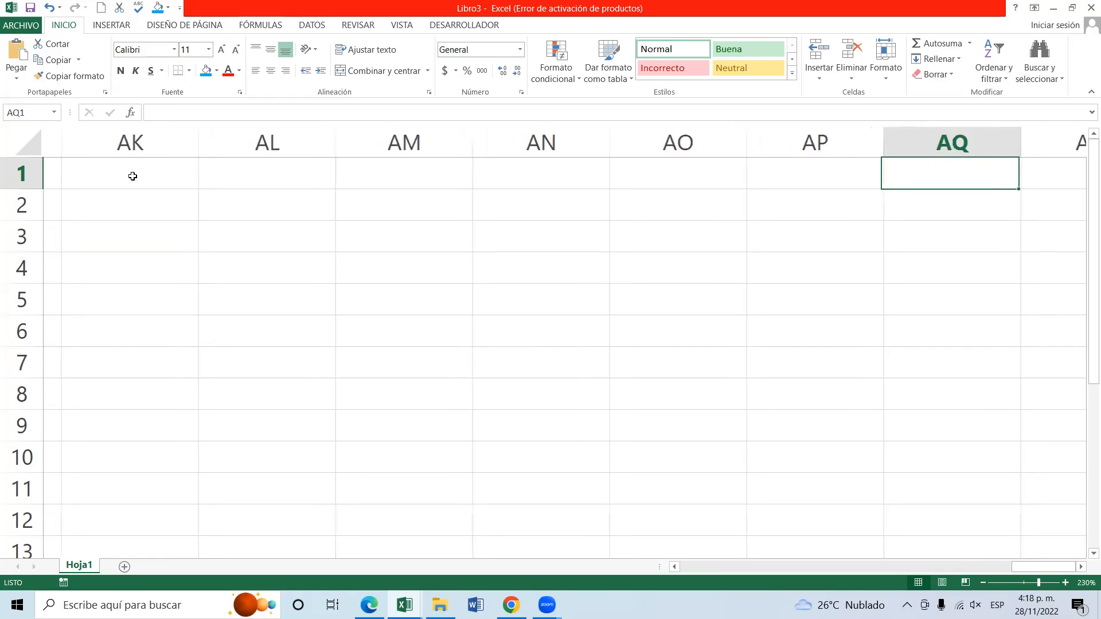
pyautogui.press('Right')
pyautogui.press('Right')
pyautogui.press('Right')
pyautogui.press('Right')
pyautogui.press('Right')
pyautogui.press('Right')
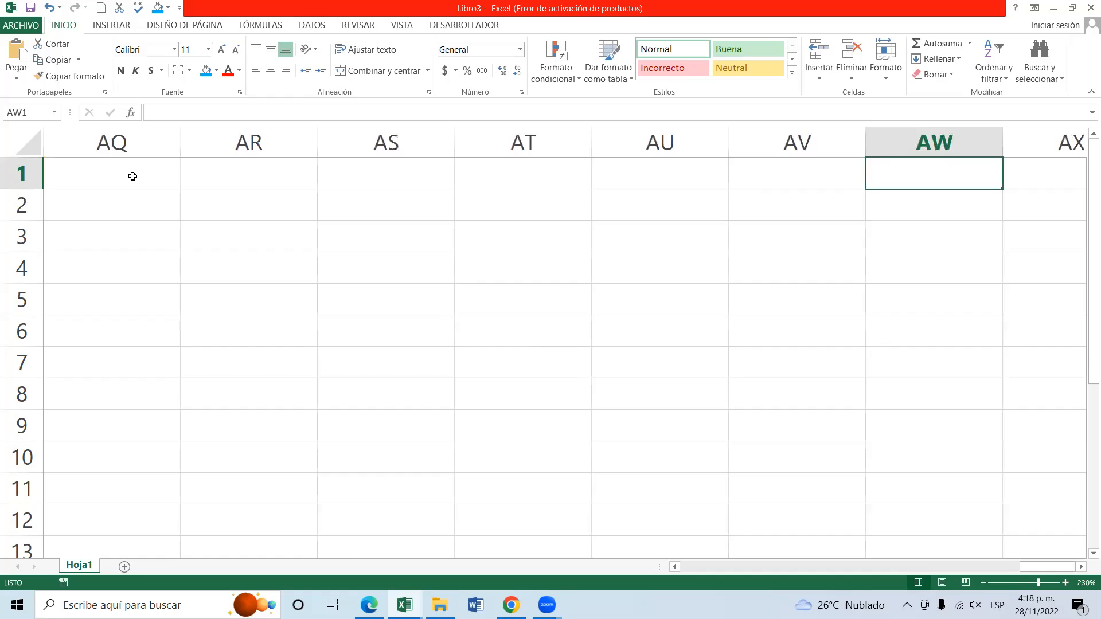
pyautogui.press('Right')
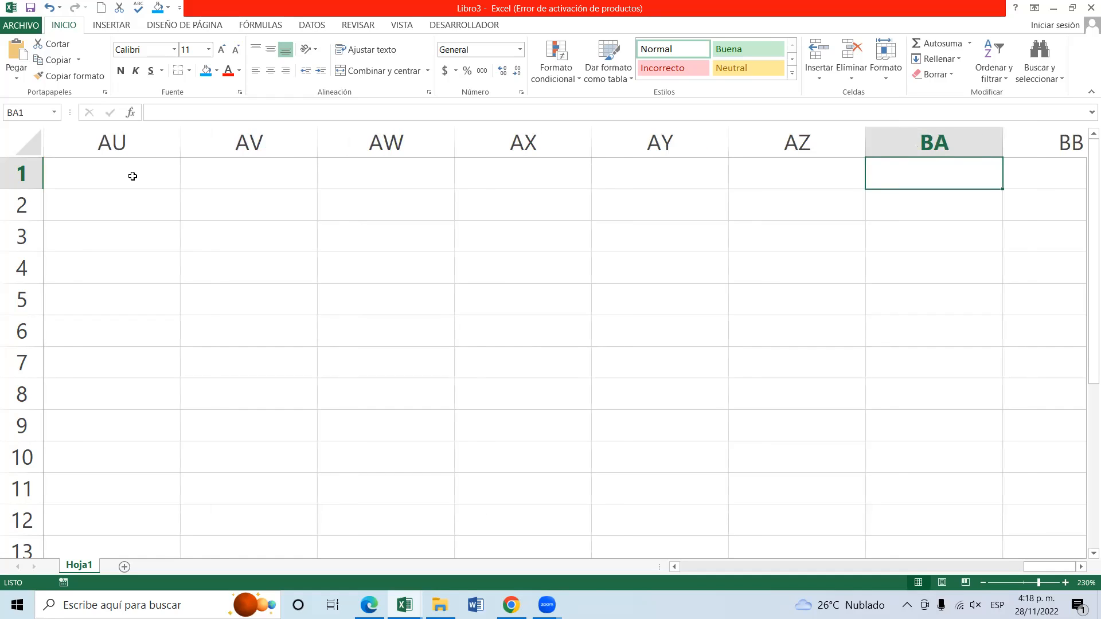
pyautogui.press('Right')
pyautogui.press('Right')
pyautogui.press('Right')
pyautogui.press('Right')
pyautogui.press('Right')
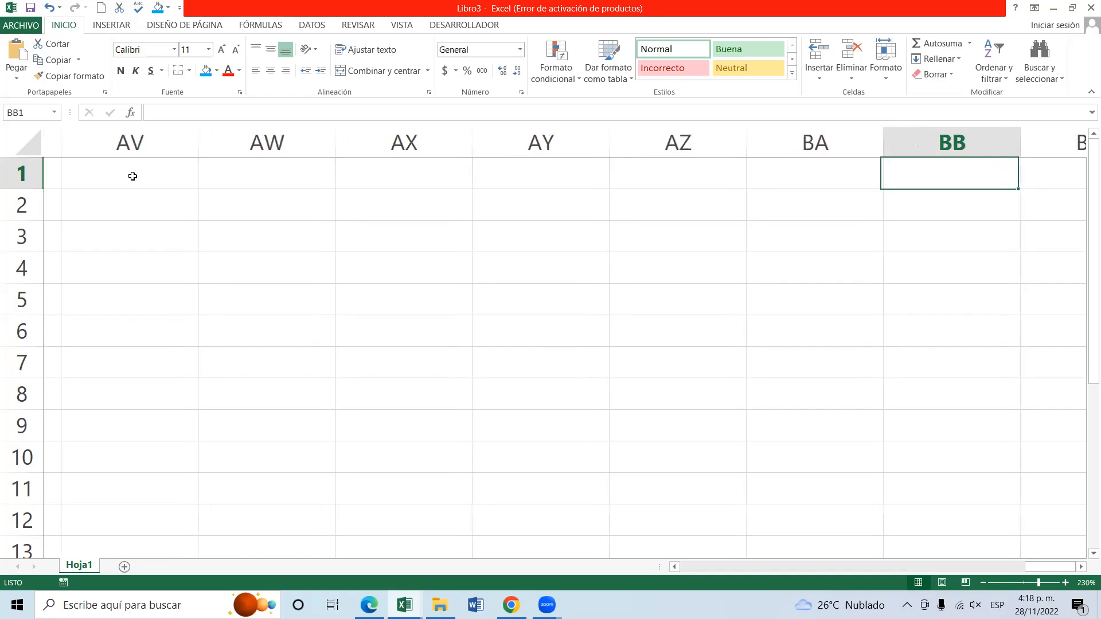
pyautogui.press('Left')
pyautogui.press('Left')
pyautogui.press('Left')
pyautogui.press('Left')
pyautogui.press('Left')
pyautogui.press('Left')
pyautogui.press('Left')
pyautogui.press('Left')
pyautogui.press('Left')
pyautogui.press('Left')
pyautogui.press('Left')
pyautogui.press('Left')
pyautogui.press('Left')
pyautogui.press('Left')
pyautogui.press('Left')
pyautogui.press('Left')
pyautogui.press('Left')
pyautogui.press('Left')
pyautogui.press('Left')
pyautogui.press('Left')
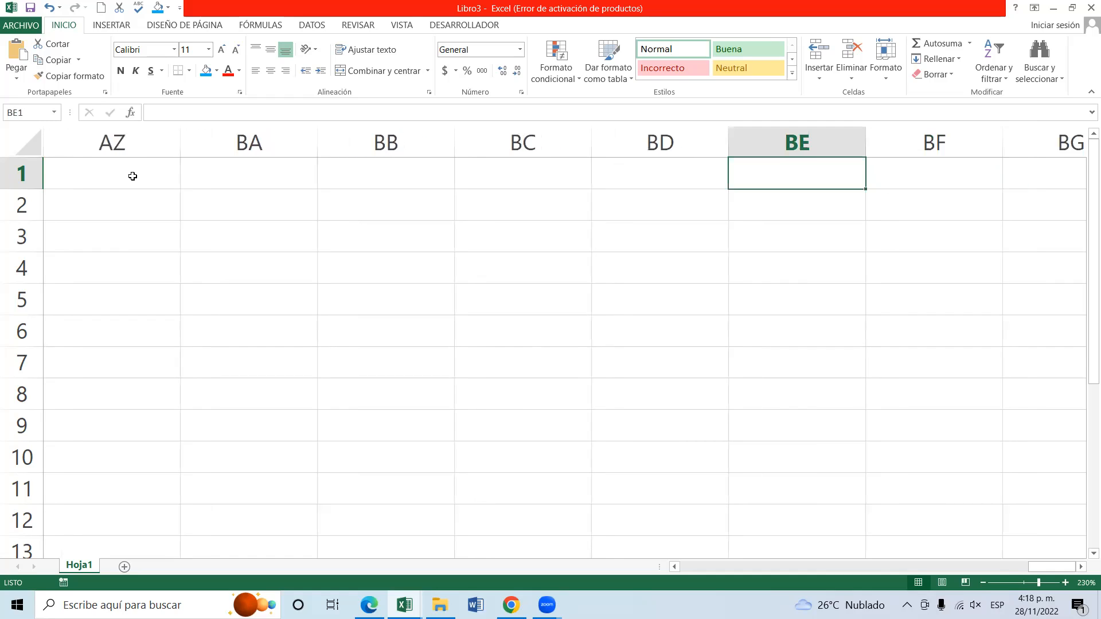
pyautogui.hotkey('ctrl', 'Home')
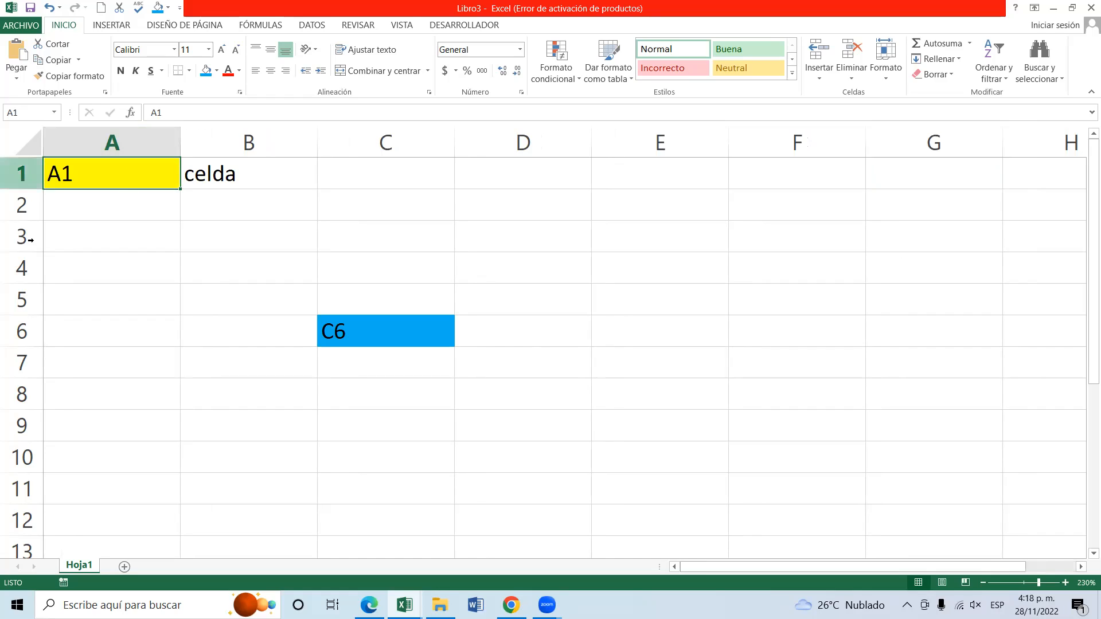
# Move the active cell from A8 down column A to row 131, and back up to A1.
pyautogui.click(79, 396)
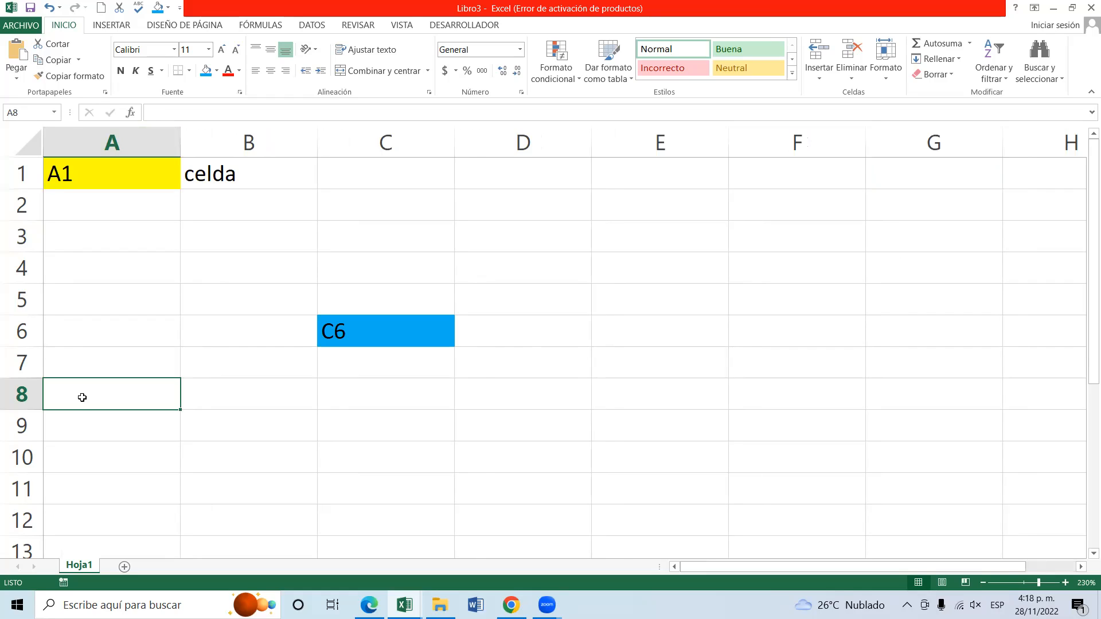
pyautogui.press('Down')
pyautogui.press('Down')
pyautogui.press('Down')
pyautogui.press('Down')
pyautogui.press('Down')
pyautogui.press('Down')
pyautogui.press('Down')
pyautogui.press('Down')
pyautogui.press('Down')
pyautogui.press('Down')
pyautogui.press('Down')
pyautogui.press('Down')
pyautogui.press('Down')
pyautogui.press('Down')
pyautogui.press('Down')
pyautogui.press('Down')
pyautogui.press('Down')
pyautogui.press('Down')
pyautogui.press('Down')
pyautogui.press('Down')
pyautogui.press('Down')
pyautogui.press('Down')
pyautogui.press('Down')
pyautogui.press('Down')
pyautogui.press('Down')
pyautogui.press('Down')
pyautogui.press('Down')
pyautogui.press('Down')
pyautogui.press('Down')
pyautogui.press('Down')
pyautogui.press('Down')
pyautogui.press('Down')
pyautogui.press('Down')
pyautogui.press('Down')
pyautogui.press('Down')
pyautogui.press('Down')
pyautogui.press('Down')
pyautogui.press('Down')
pyautogui.press('Down')
pyautogui.press('Down')
pyautogui.press('Down')
pyautogui.press('Down')
pyautogui.press('Down')
pyautogui.press('Down')
pyautogui.press('Down')
pyautogui.press('Down')
pyautogui.press('Down')
pyautogui.press('Down')
pyautogui.press('Down')
pyautogui.press('Down')
pyautogui.press('Down')
pyautogui.press('Down')
pyautogui.press('Down')
pyautogui.press('Down')
pyautogui.press('Down')
pyautogui.press('Down')
pyautogui.press('Down')
pyautogui.press('Down')
pyautogui.press('Down')
pyautogui.press('Down')
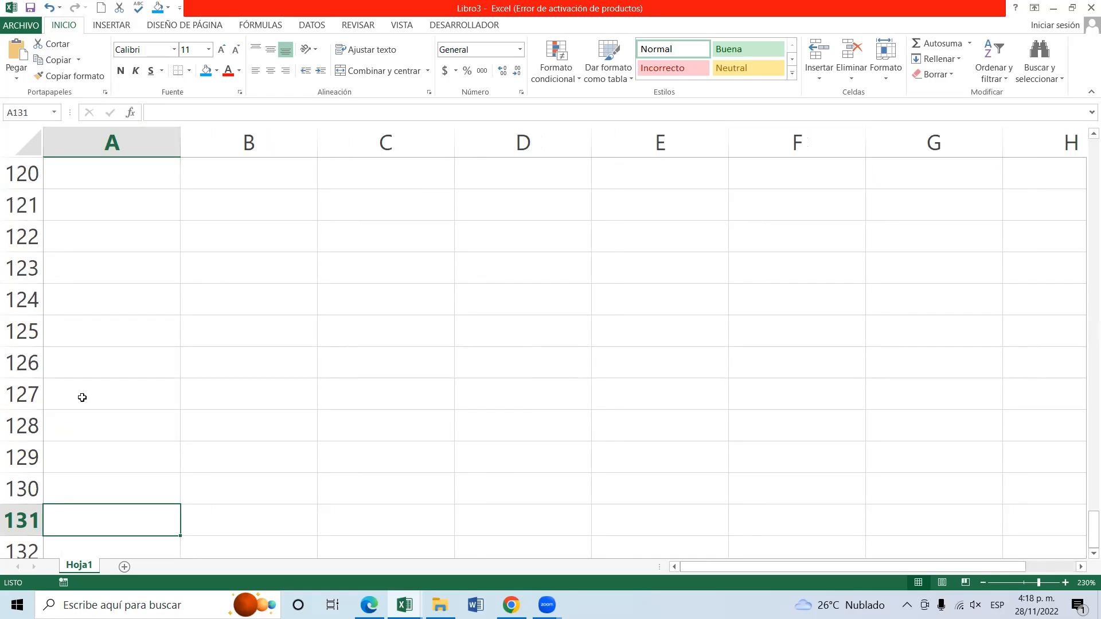
pyautogui.press('Up')
pyautogui.press('Up')
pyautogui.press('Up')
pyautogui.press('Up')
pyautogui.press('Up')
pyautogui.press('Up')
pyautogui.press('Up')
pyautogui.press('Up')
pyautogui.press('Up')
pyautogui.press('Up')
pyautogui.press('Up')
pyautogui.press('Up')
pyautogui.press('Up')
pyautogui.press('Up')
pyautogui.press('Up')
pyautogui.press('Up')
pyautogui.press('Up')
pyautogui.press('Up')
pyautogui.press('Up')
pyautogui.press('Up')
pyautogui.press('Up')
pyautogui.press('Up')
pyautogui.press('Up')
pyautogui.press('Up')
pyautogui.press('Up')
pyautogui.press('Up')
pyautogui.press('Up')
pyautogui.press('Up')
pyautogui.press('Up')
pyautogui.press('Up')
pyautogui.press('Up')
pyautogui.press('Up')
pyautogui.press('Up')
pyautogui.press('Up')
pyautogui.press('Up')
pyautogui.press('Up')
pyautogui.press('Up')
pyautogui.press('Up')
pyautogui.press('Up')
pyautogui.press('Up')
pyautogui.press('Up')
pyautogui.press('Up')
pyautogui.press('Up')
pyautogui.press('Up')
pyautogui.press('Up')
pyautogui.press('Up')
pyautogui.press('Up')
pyautogui.press('Up')
pyautogui.press('Up')
pyautogui.press('Up')
pyautogui.press('Up')
pyautogui.press('Up')
pyautogui.press('Up')
pyautogui.press('Up')
pyautogui.press('Up')
pyautogui.press('Up')
pyautogui.press('Up')
pyautogui.press('Up')
pyautogui.press('Up')
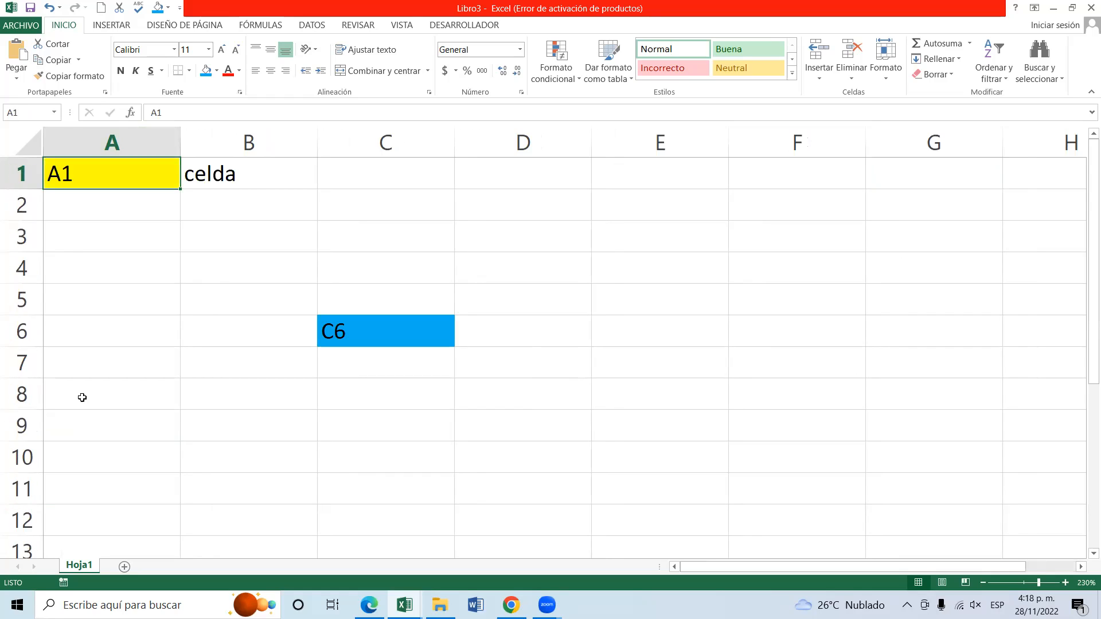
# Select columns A through F one at a time, finishing with column A selected again.
pyautogui.click(141, 141)
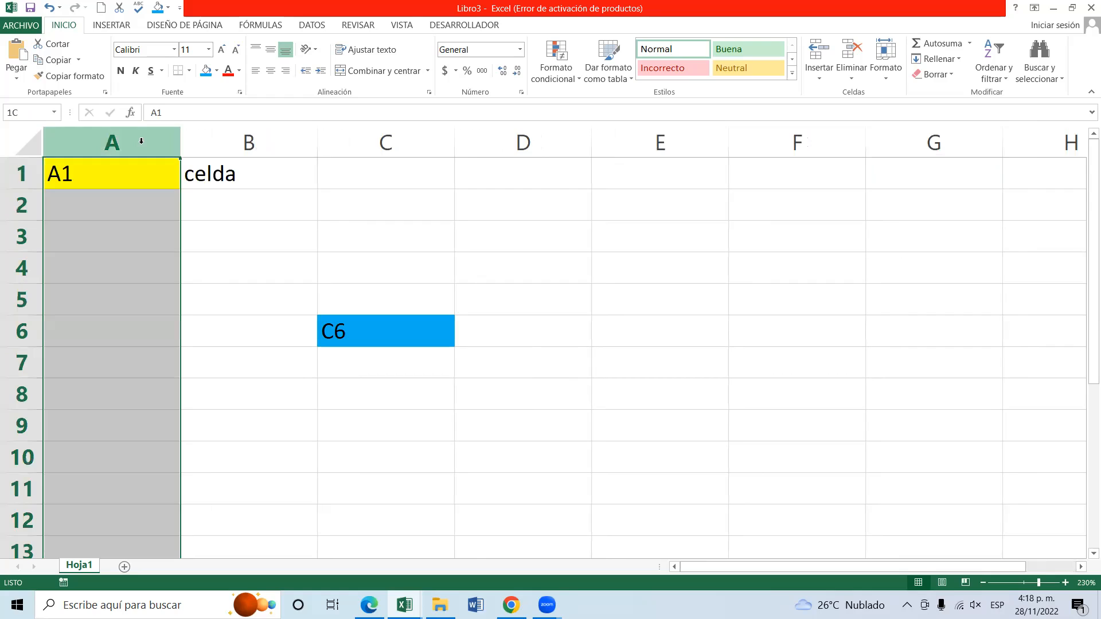
pyautogui.click(242, 140)
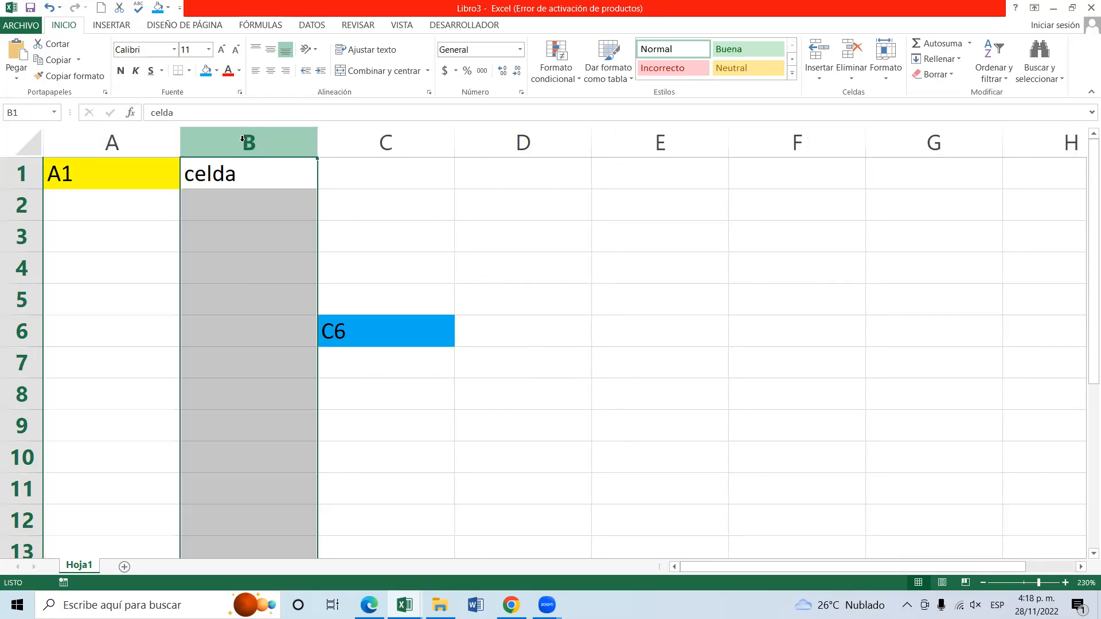
pyautogui.click(398, 134)
pyautogui.click(540, 143)
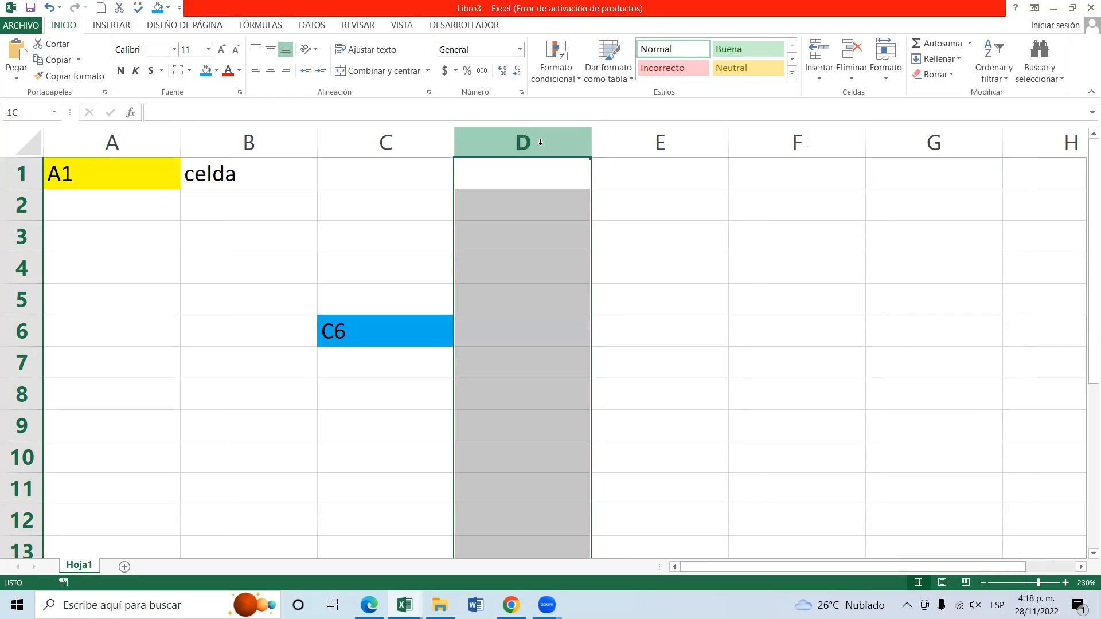
pyautogui.click(665, 137)
pyautogui.click(802, 134)
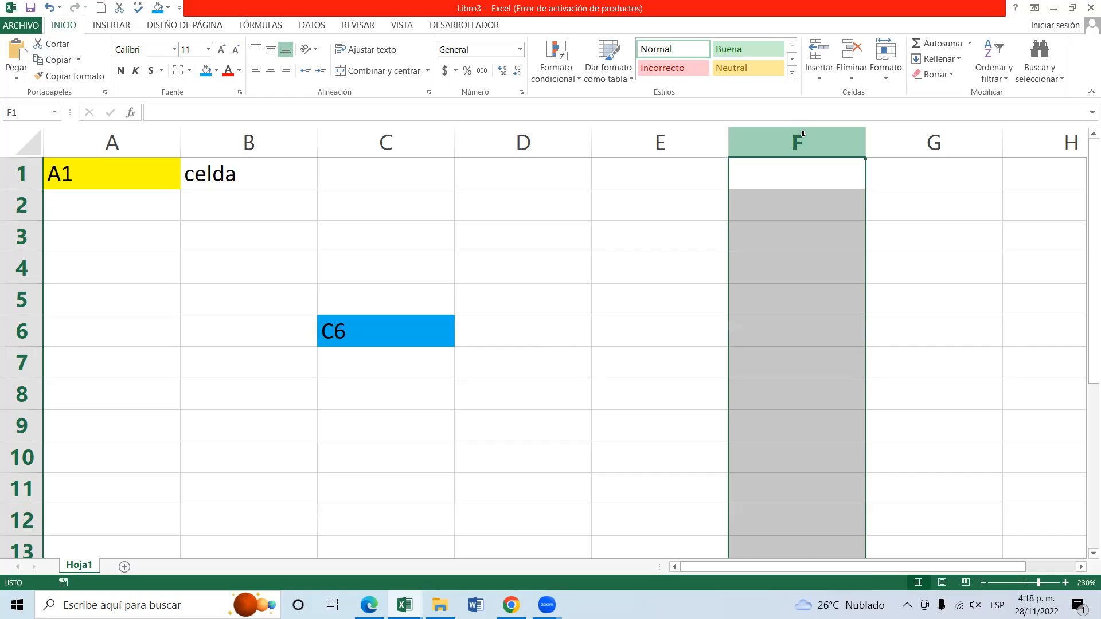
pyautogui.click(163, 147)
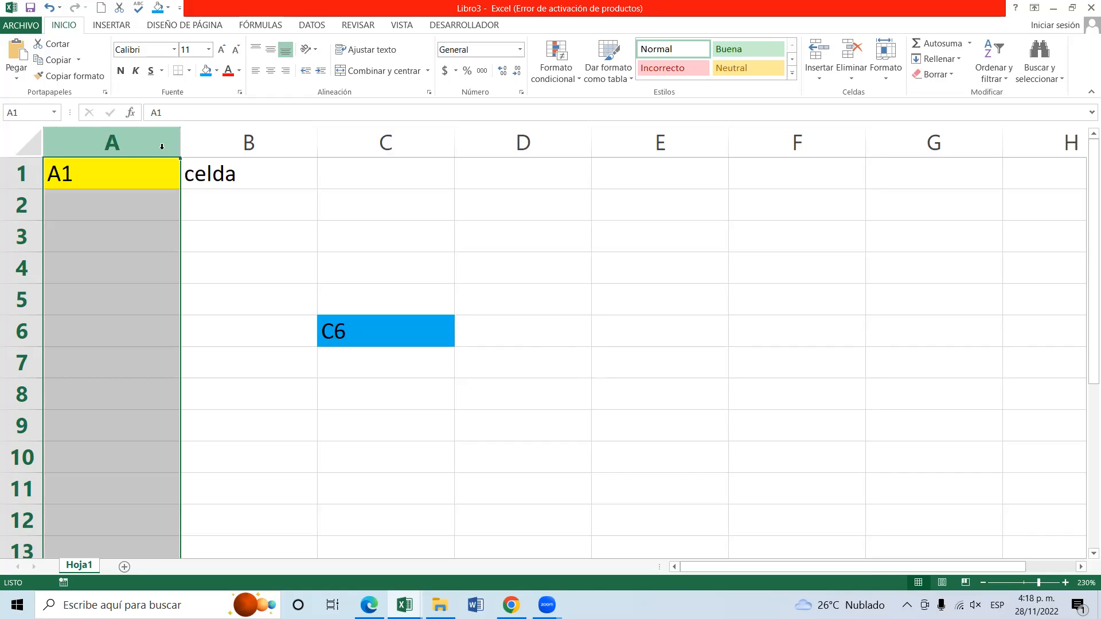
# Select entire rows 1, 4, 3, 6, 8 and 10 one after another.
pyautogui.click(216, 201)
pyautogui.click(30, 178)
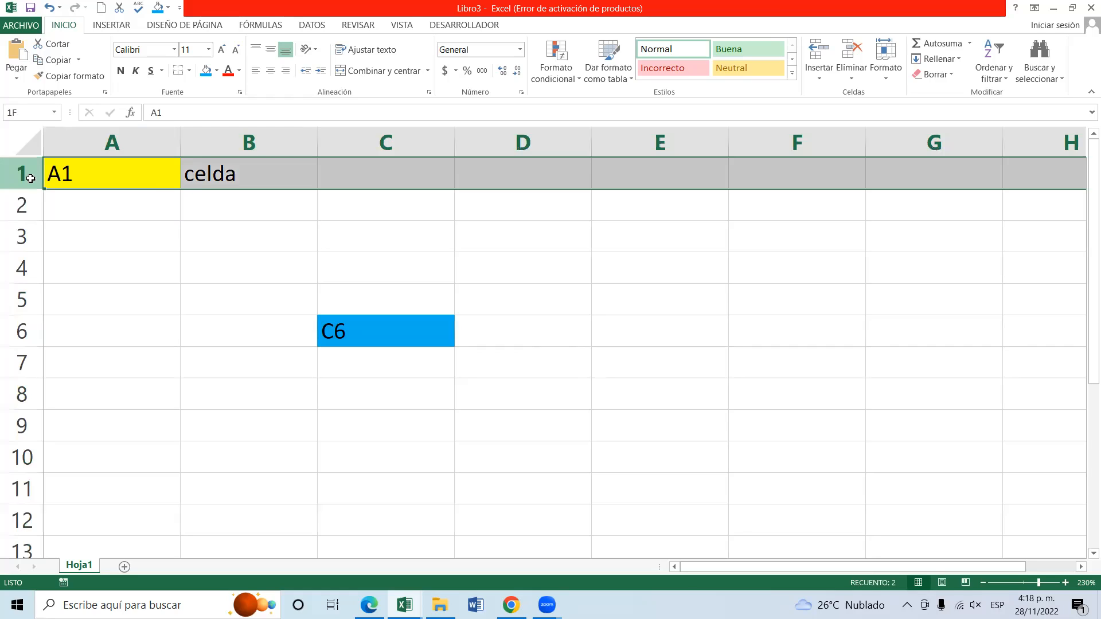
pyautogui.click(32, 269)
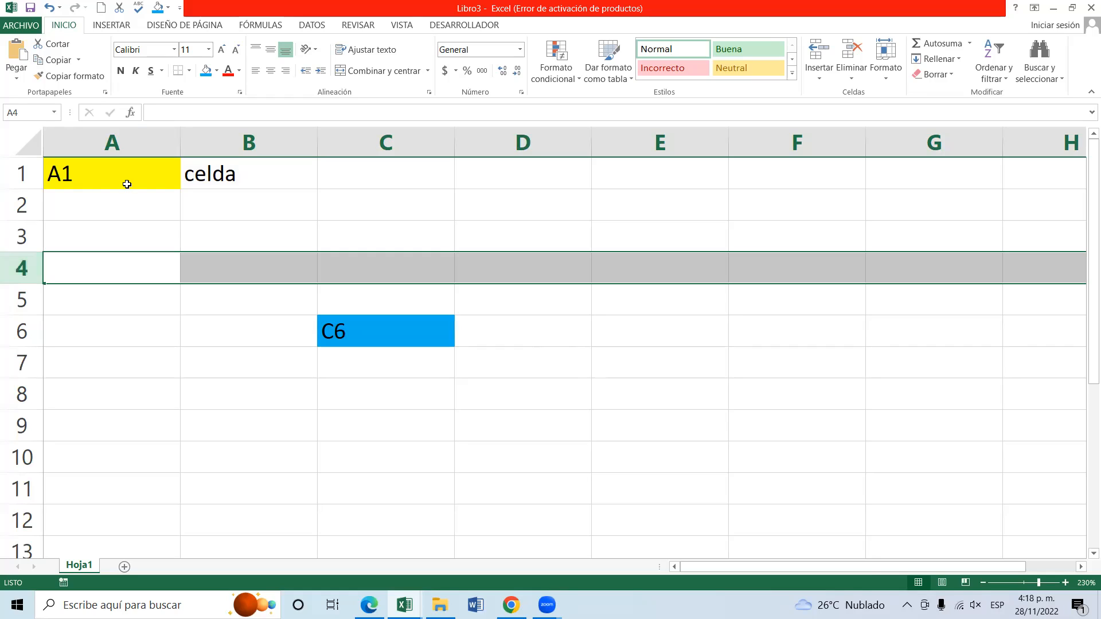
pyautogui.click(379, 226)
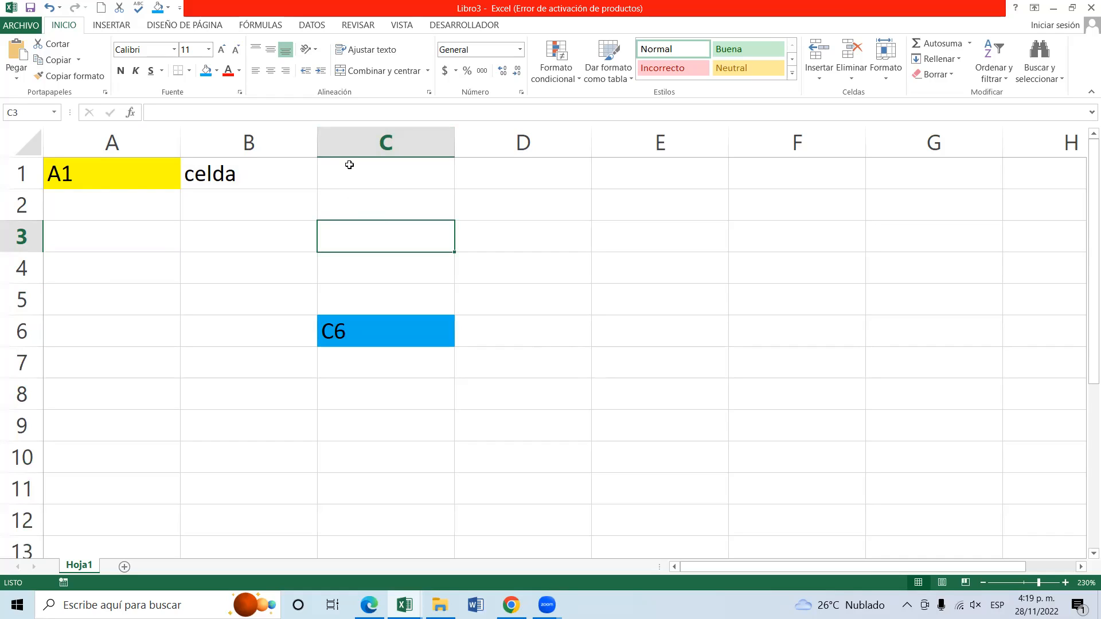
pyautogui.click(23, 237)
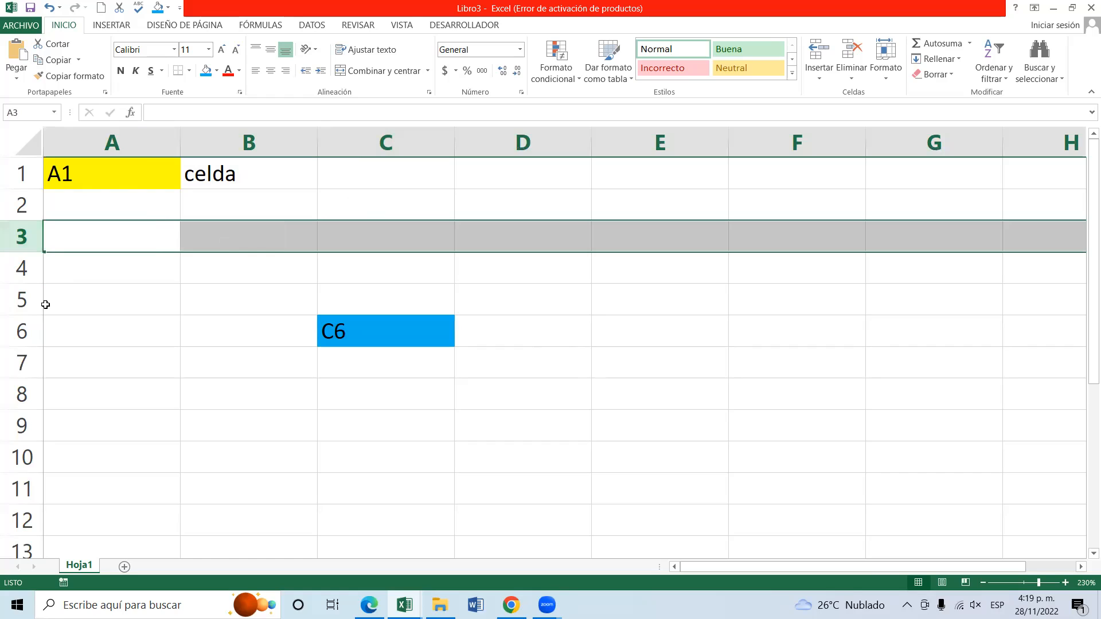
pyautogui.click(19, 337)
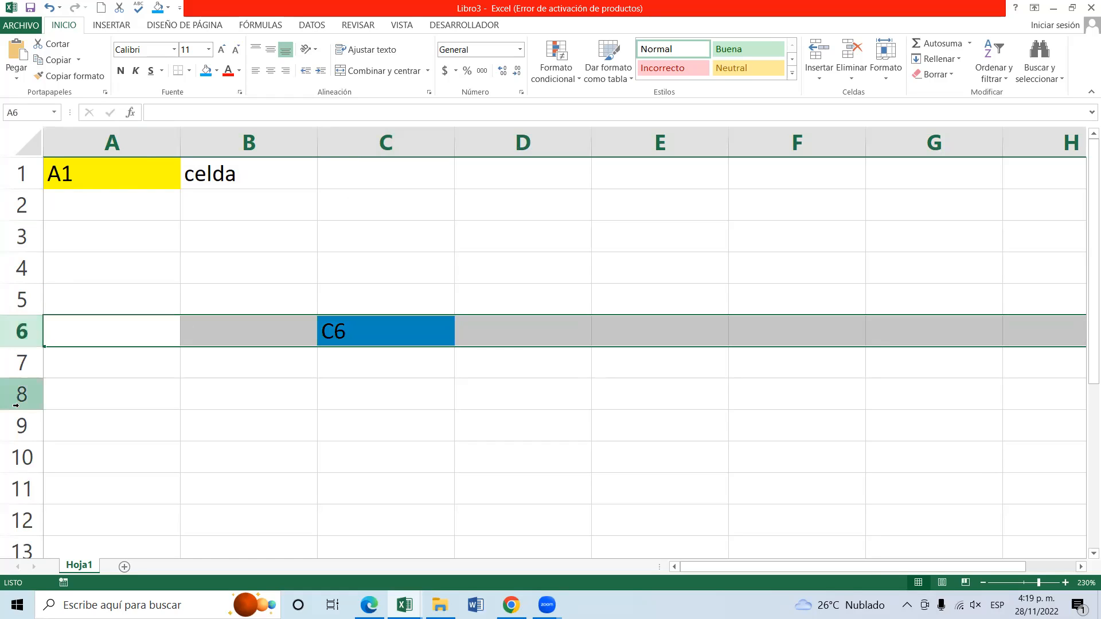
pyautogui.click(19, 401)
pyautogui.click(16, 457)
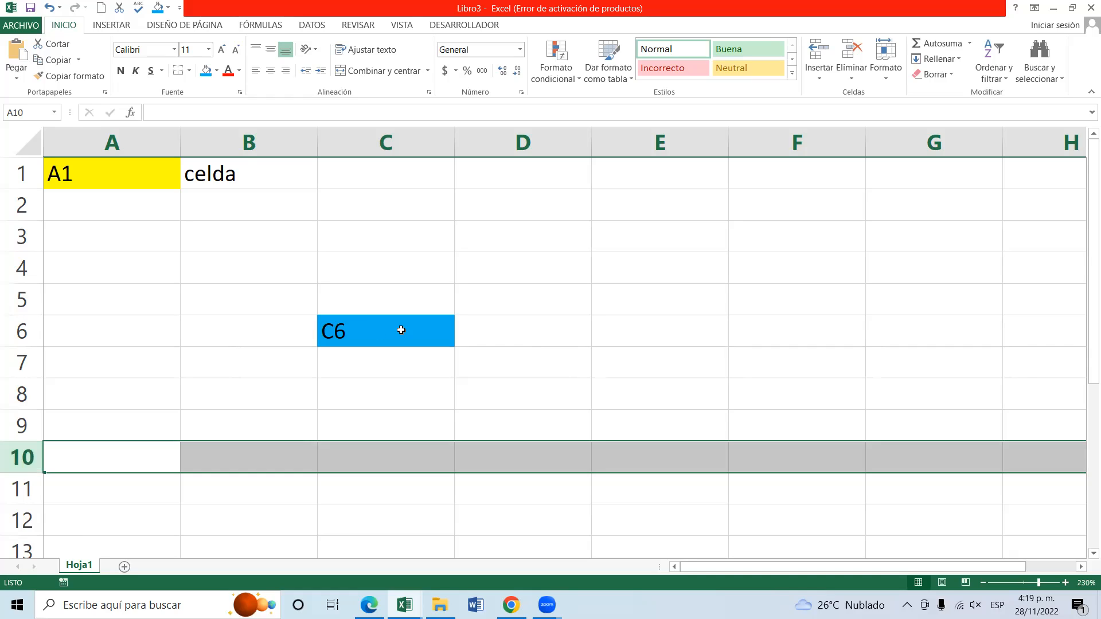
# Highlight row 6 and column C separately, and select the cell where they intersect, C6.
pyautogui.click(22, 328)
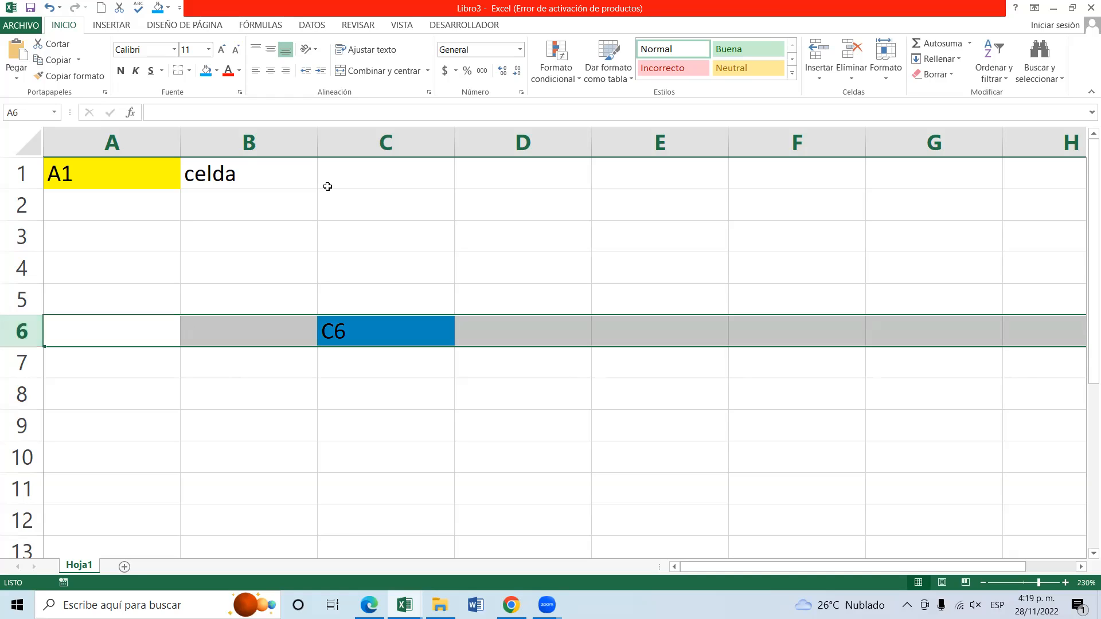
pyautogui.click(363, 140)
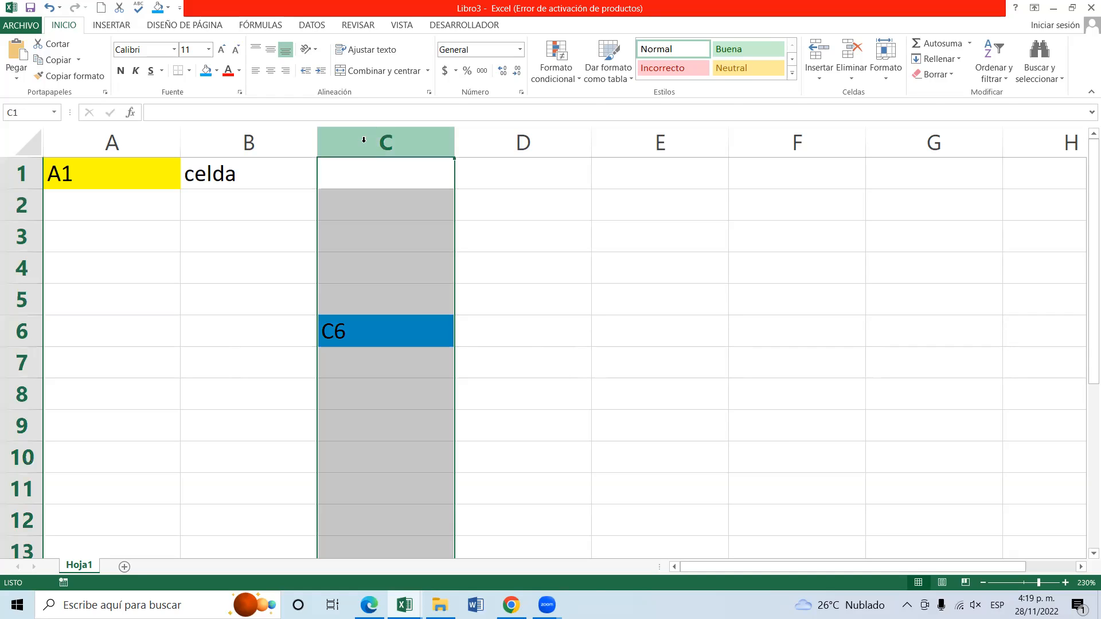
pyautogui.click(417, 325)
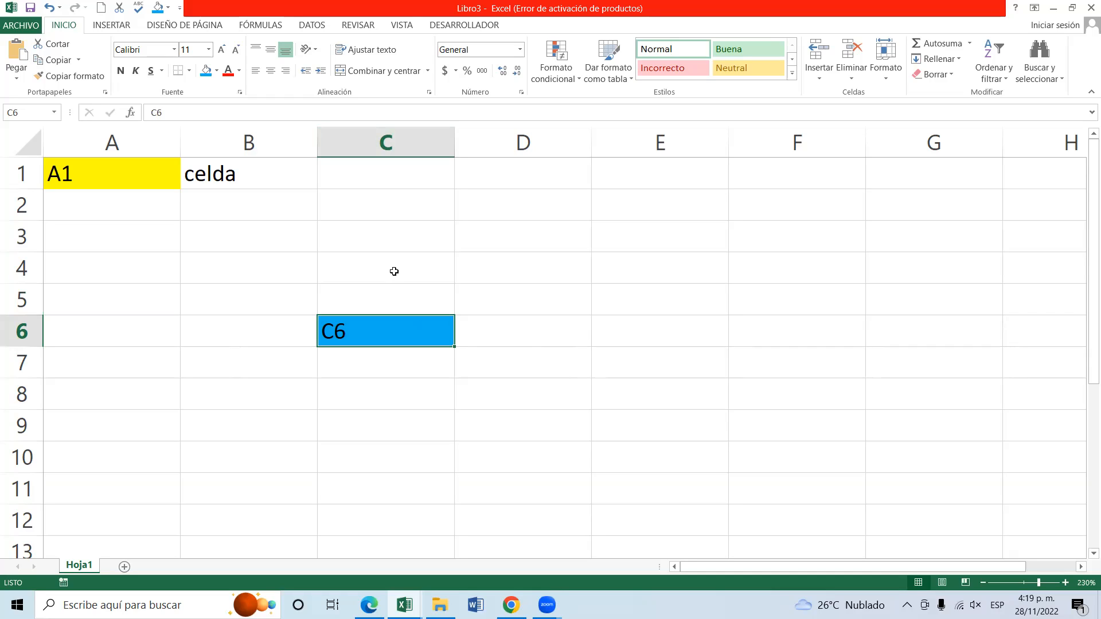
pyautogui.click(390, 224)
pyautogui.click(369, 170)
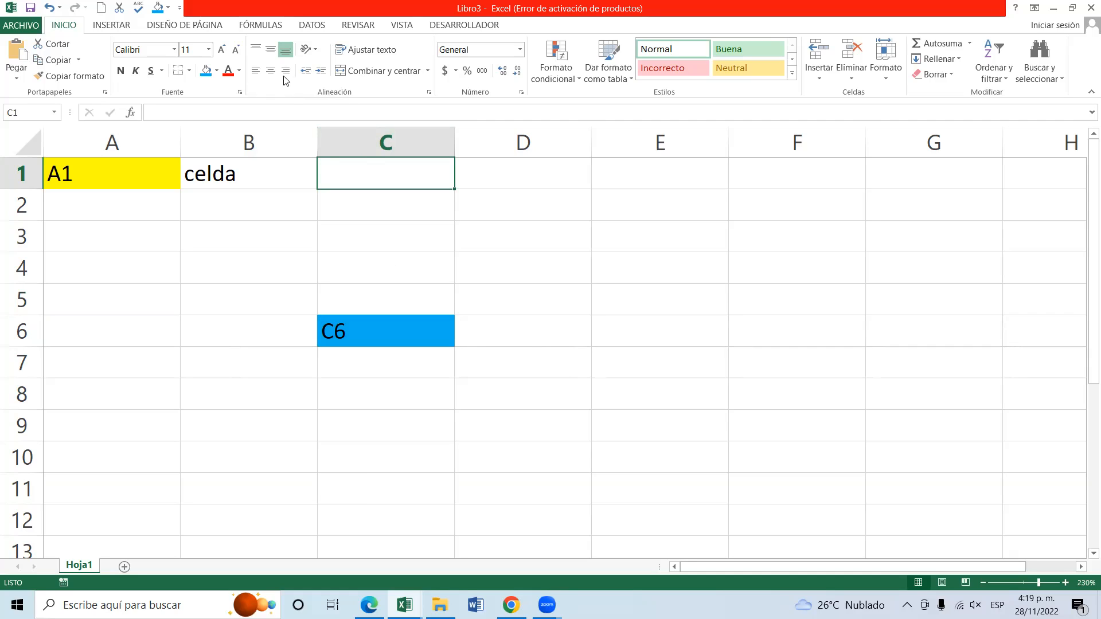
pyautogui.click(255, 71)
pyautogui.click(251, 73)
pyautogui.click(123, 73)
# Switch to the PDF guide in Edge, review its sample table and alignment instructions, and return to the Excel workbook.
pyautogui.hotkey('alt', 'Tab')
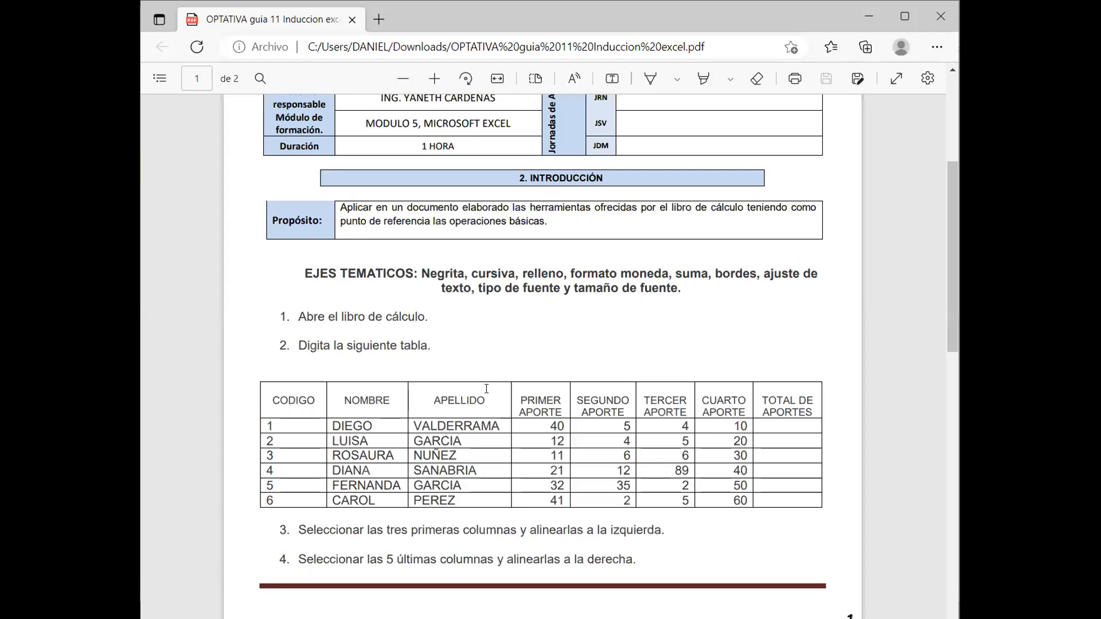
pyautogui.scroll(-3, 333, 242)
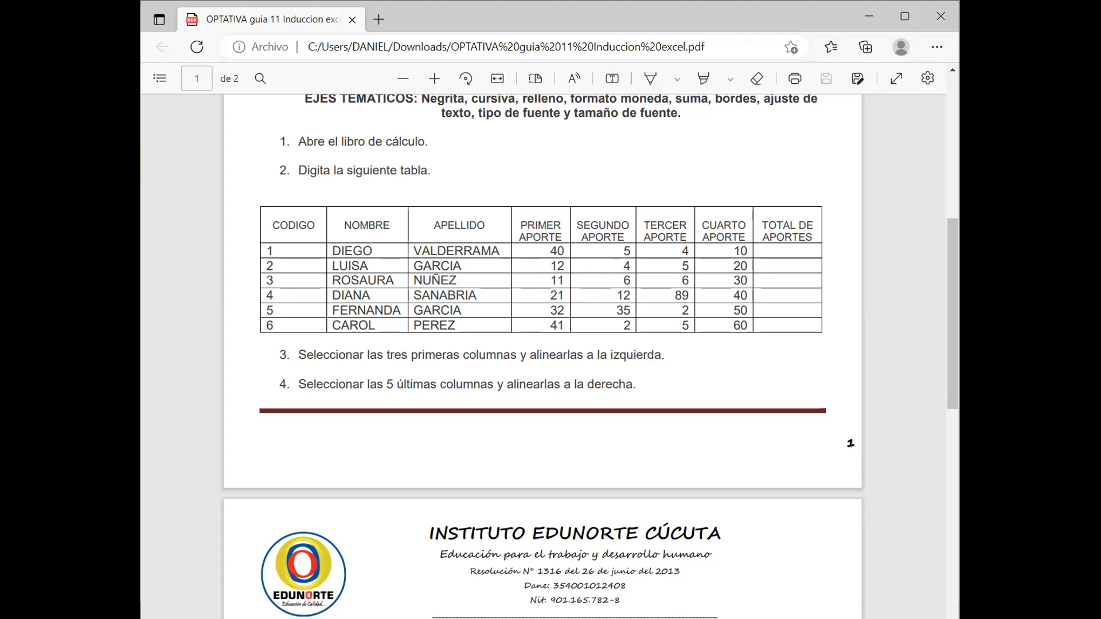
pyautogui.hotkey('alt', 'Tab')
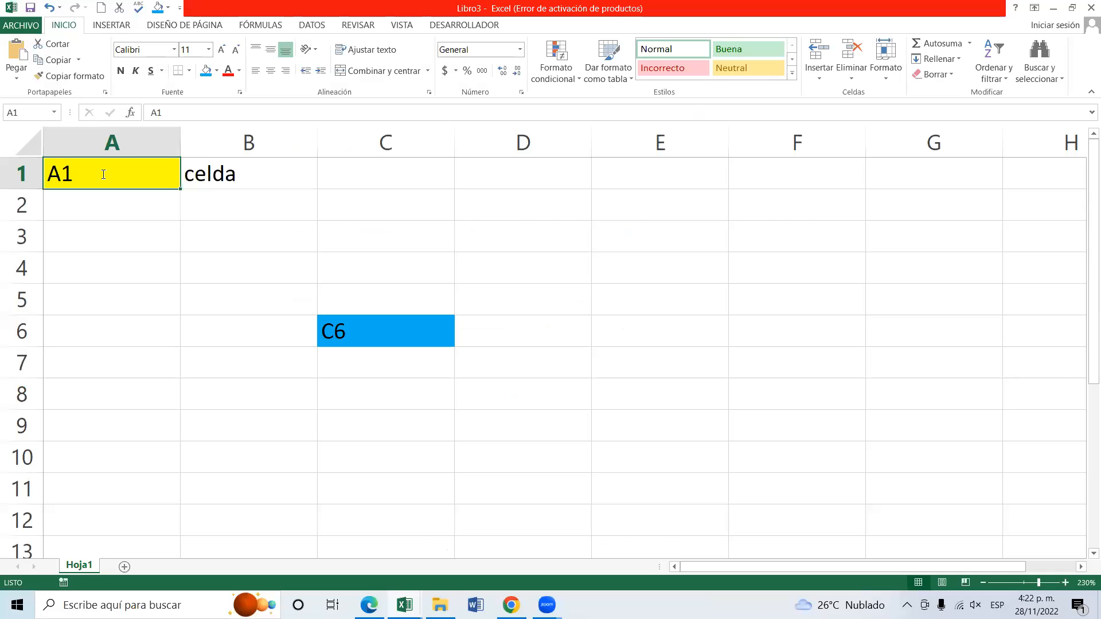
# Replace the text in cell A1 with the table heading "CODIGO".
pyautogui.write('CO')
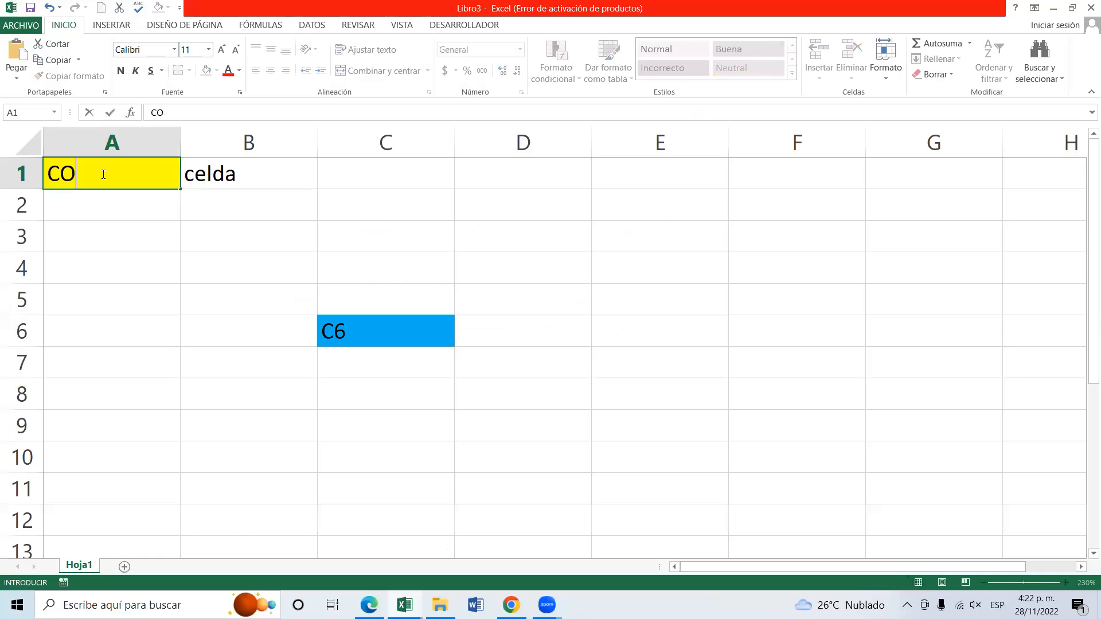
pyautogui.write('DIGO')
pyautogui.click(141, 199)
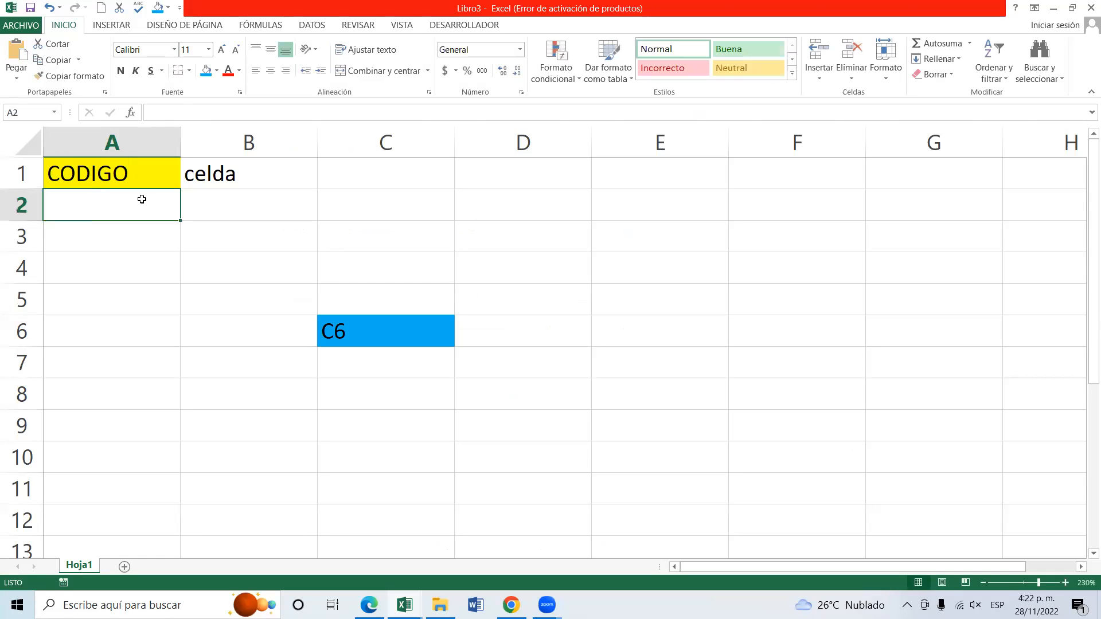
# Enter the codes 1, 2 and 3 in cells A2 to A4 below the CODIGO heading.
pyautogui.write('1')
pyautogui.press('Return')
pyautogui.write('2')
pyautogui.hotkey('ctrl', 'Return')
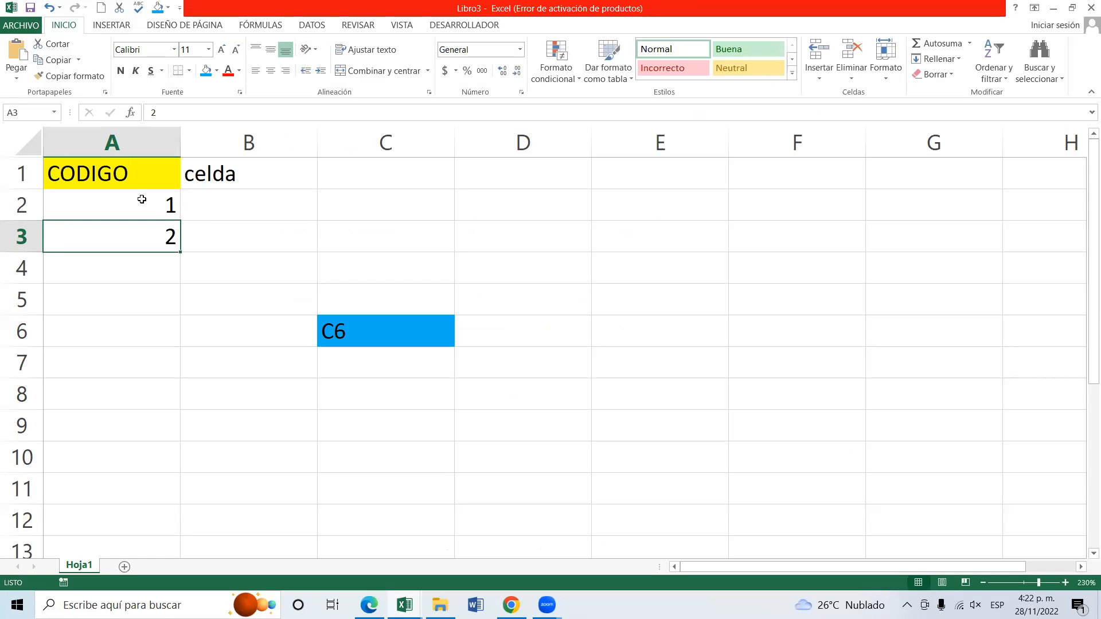
pyautogui.write('3')
pyautogui.press('Return')
pyautogui.press('Up')
pyautogui.write('2')
pyautogui.press('Return')
pyautogui.write('3')
pyautogui.press('Return')
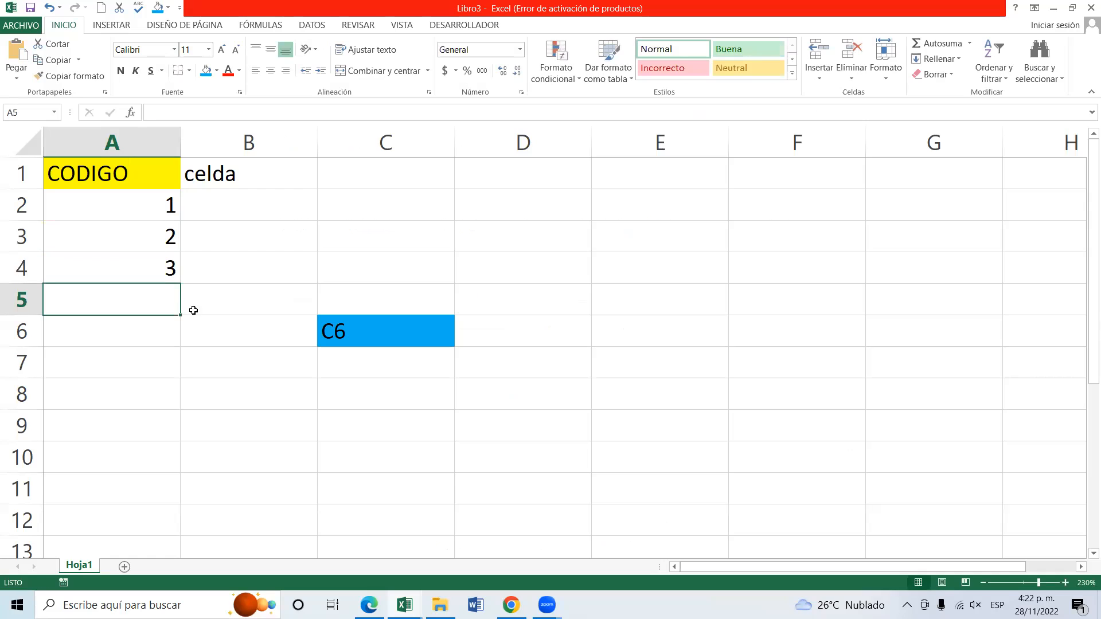
# Switch to the other Excel workbook that holds the filled-in contributions table on Hoja2 and select the CODIGO heading.
pyautogui.moveTo(368, 605)
pyautogui.moveTo(404, 605)
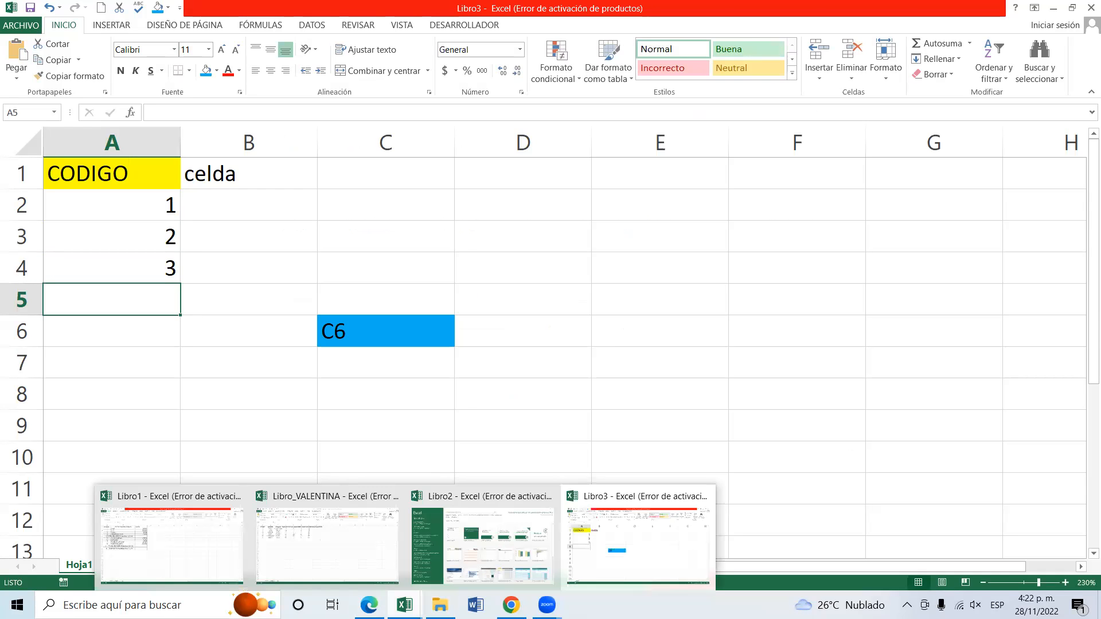
pyautogui.click(310, 539)
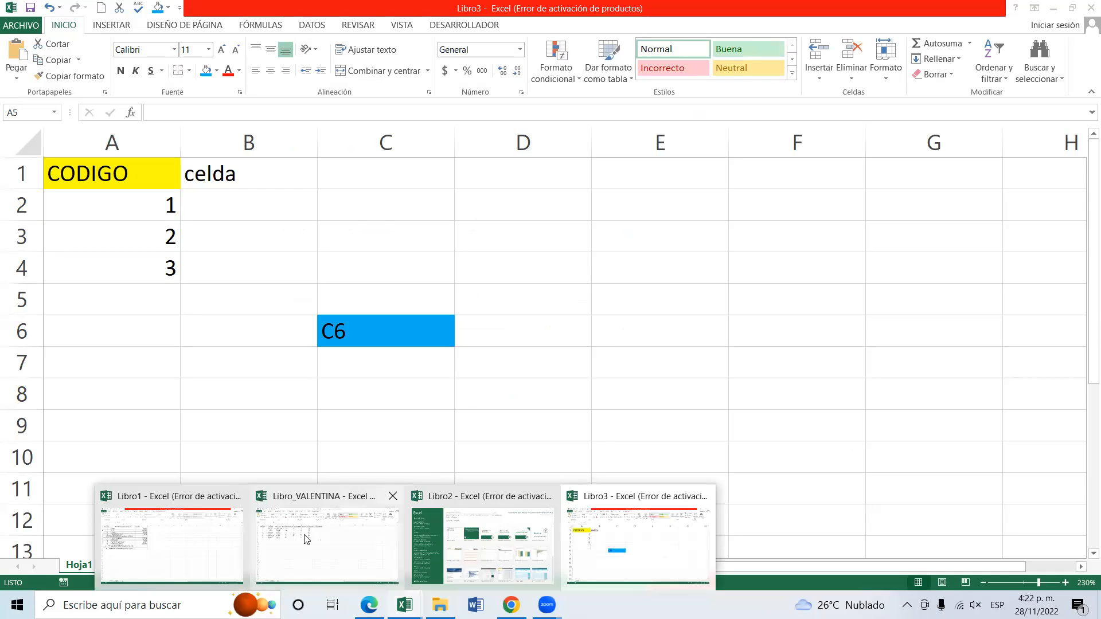
pyautogui.click(154, 244)
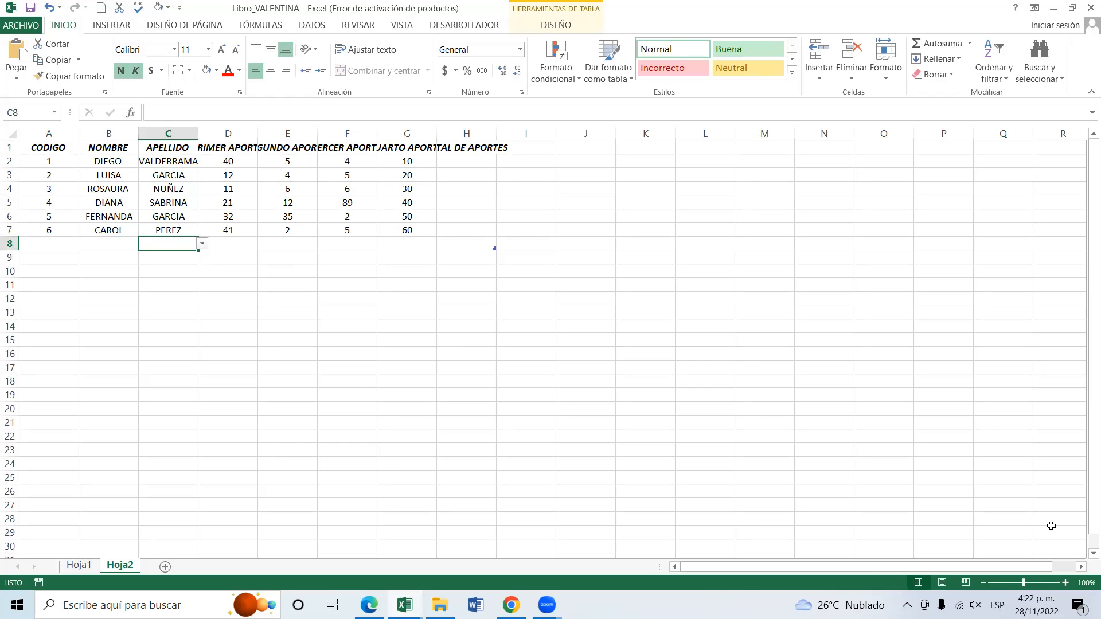
pyautogui.click(1065, 583)
pyautogui.click(1065, 582)
pyautogui.click(1065, 583)
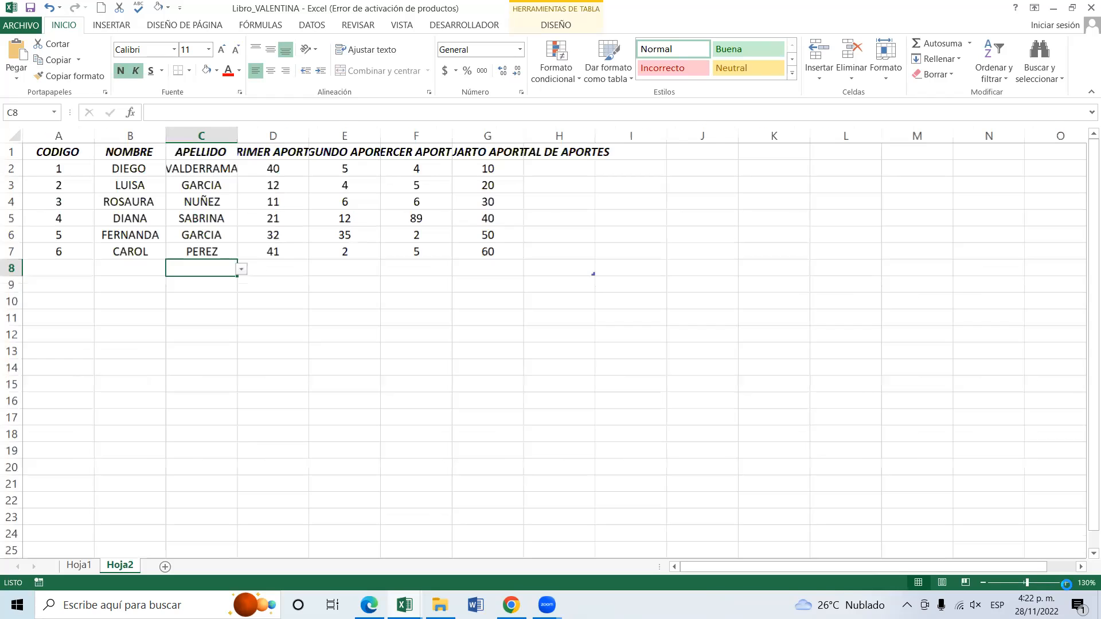
pyautogui.click(1065, 583)
pyautogui.click(1065, 583)
pyautogui.click(1065, 583)
pyautogui.click(1065, 582)
pyautogui.click(1066, 583)
pyautogui.click(1066, 583)
pyautogui.click(1066, 583)
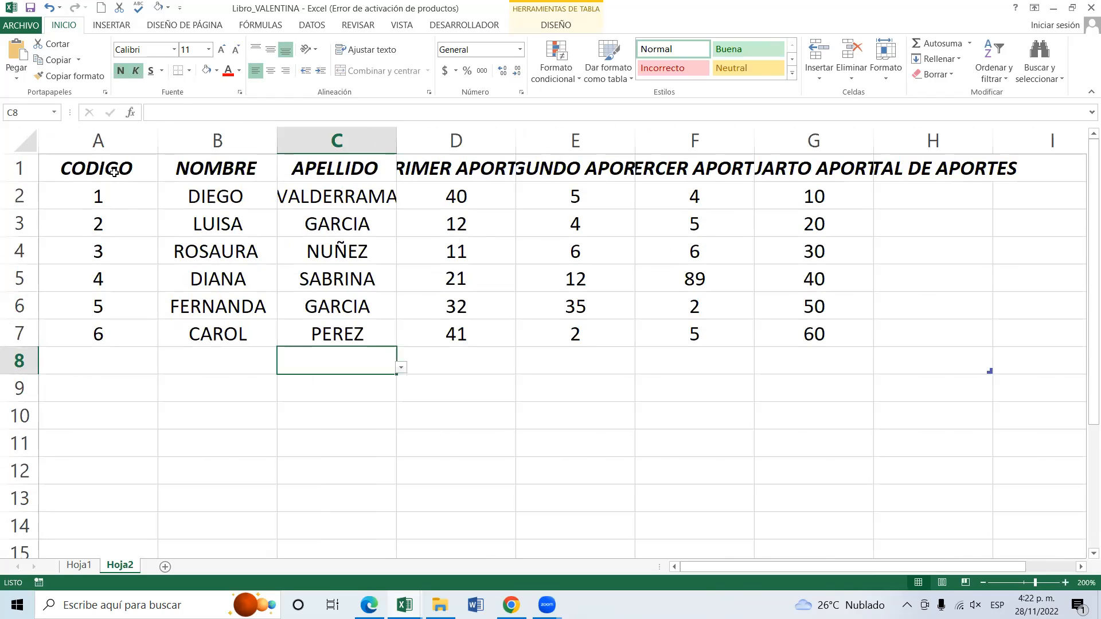
pyautogui.click(114, 172)
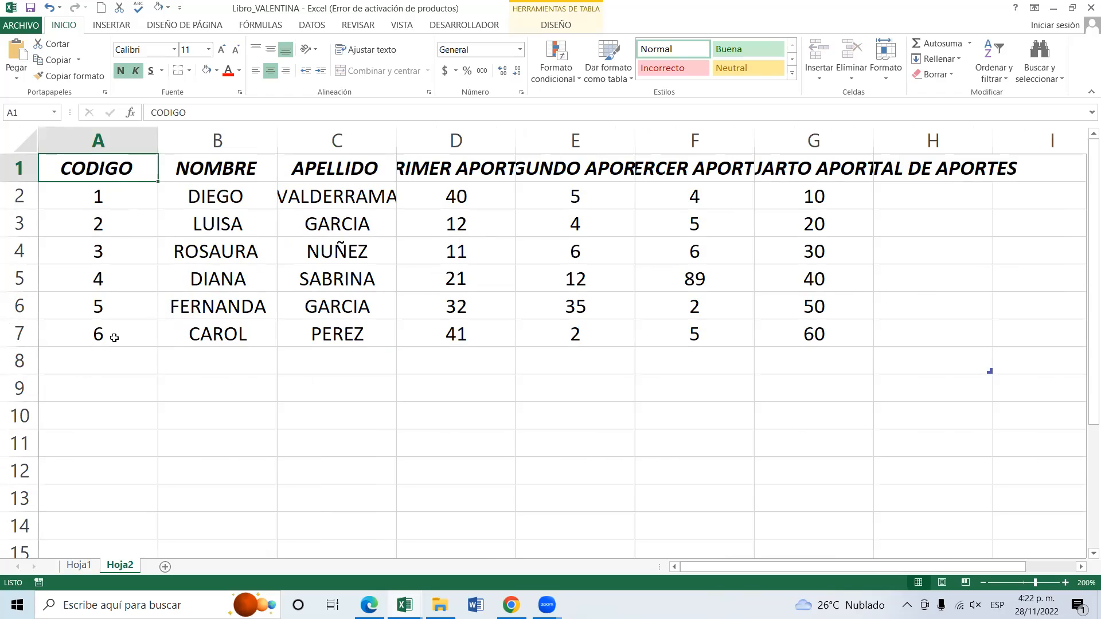
# Left-align the first names in cells B2 to B7 of the NOMBRE column.
pyautogui.moveTo(227, 188); pyautogui.dragTo(232, 340)
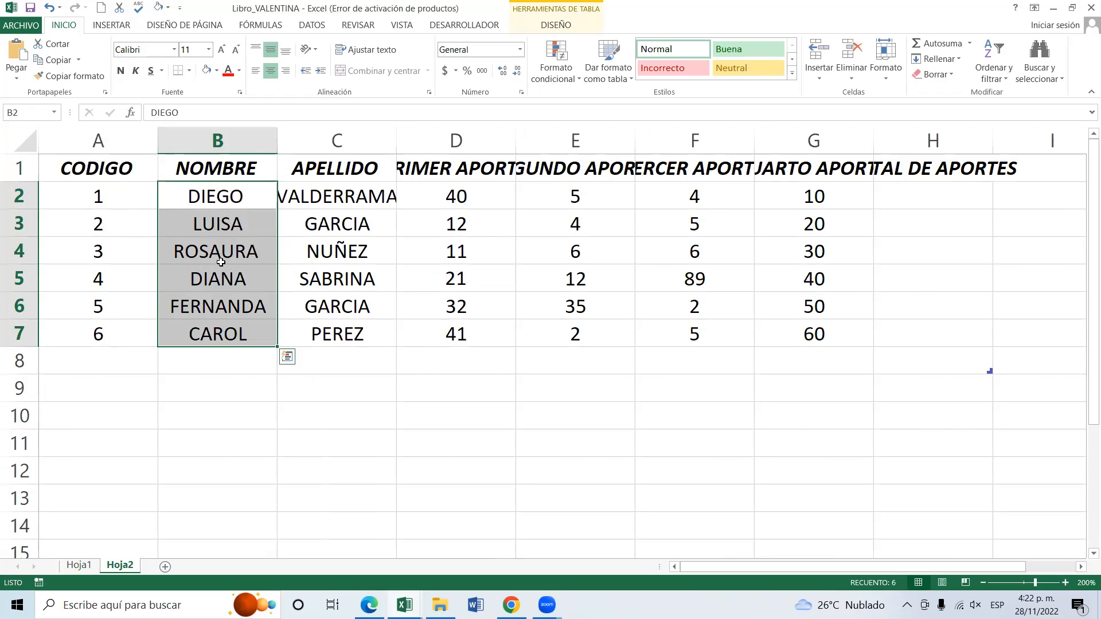
pyautogui.click(255, 70)
pyautogui.click(337, 202)
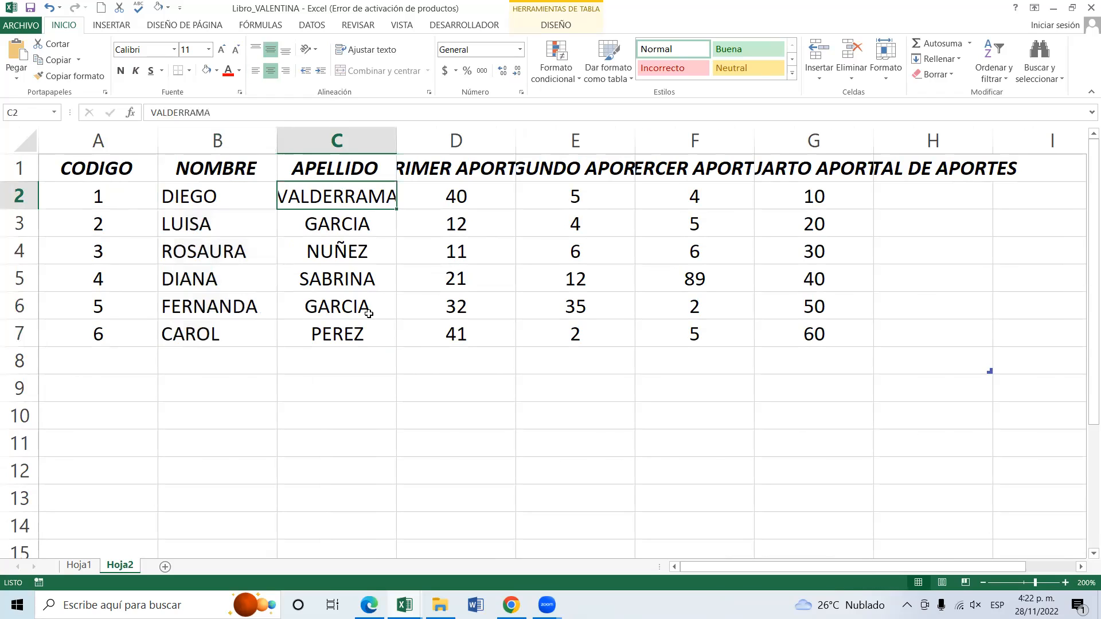
# Examine the contribution columns D to H and their headings, from PRIMER APORTE to TOTAL DE APORTES.
pyautogui.press('Right')
pyautogui.press('Right')
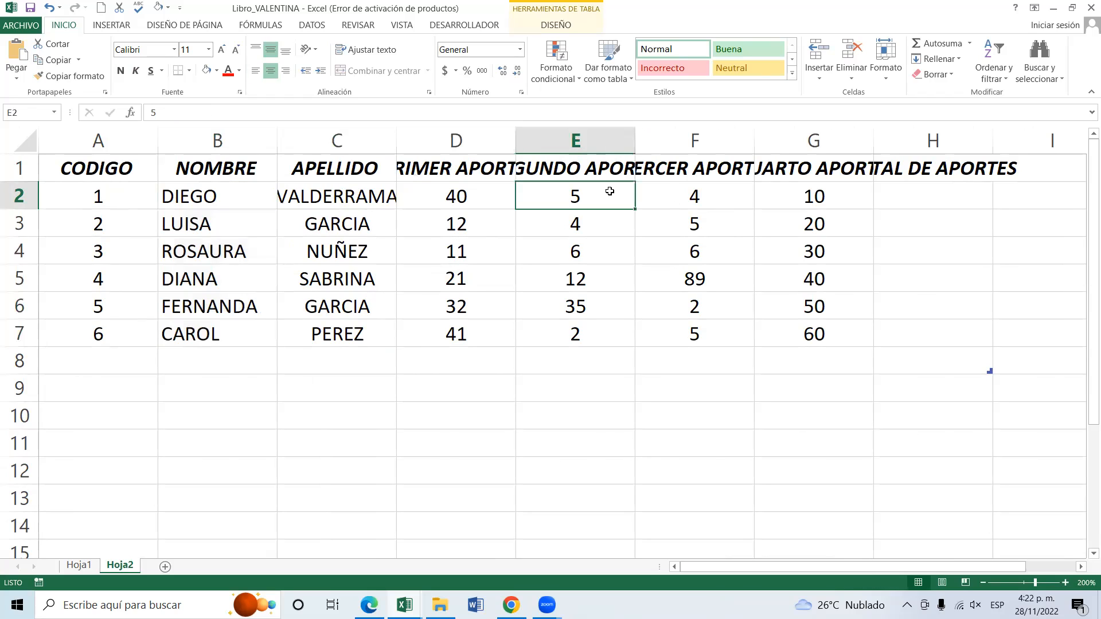
pyautogui.press('Right')
pyautogui.press('Right')
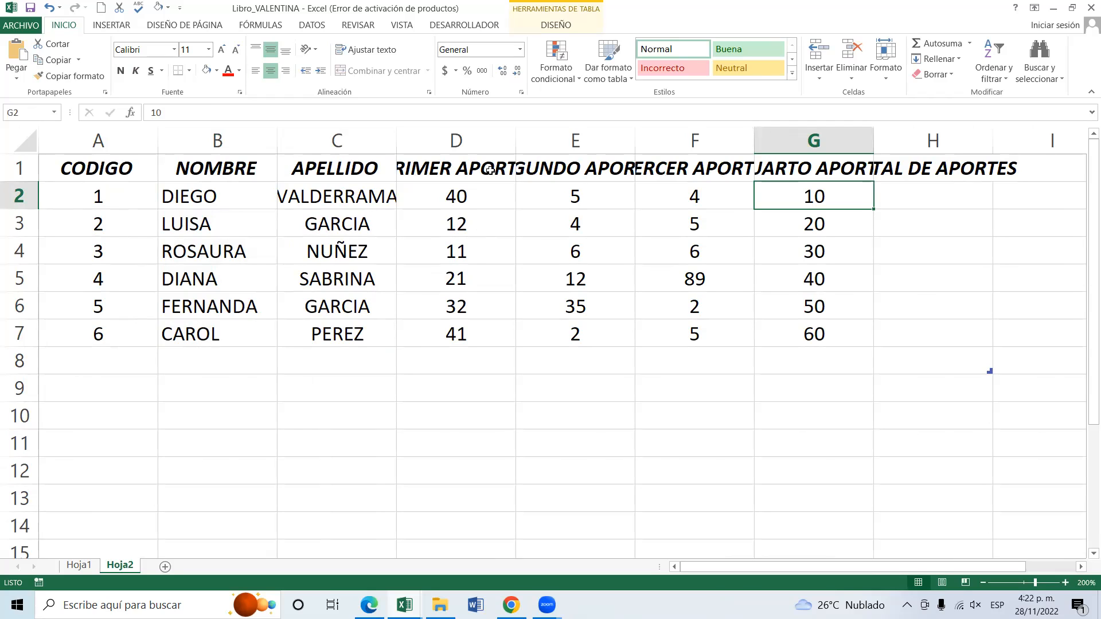
pyautogui.click(472, 180)
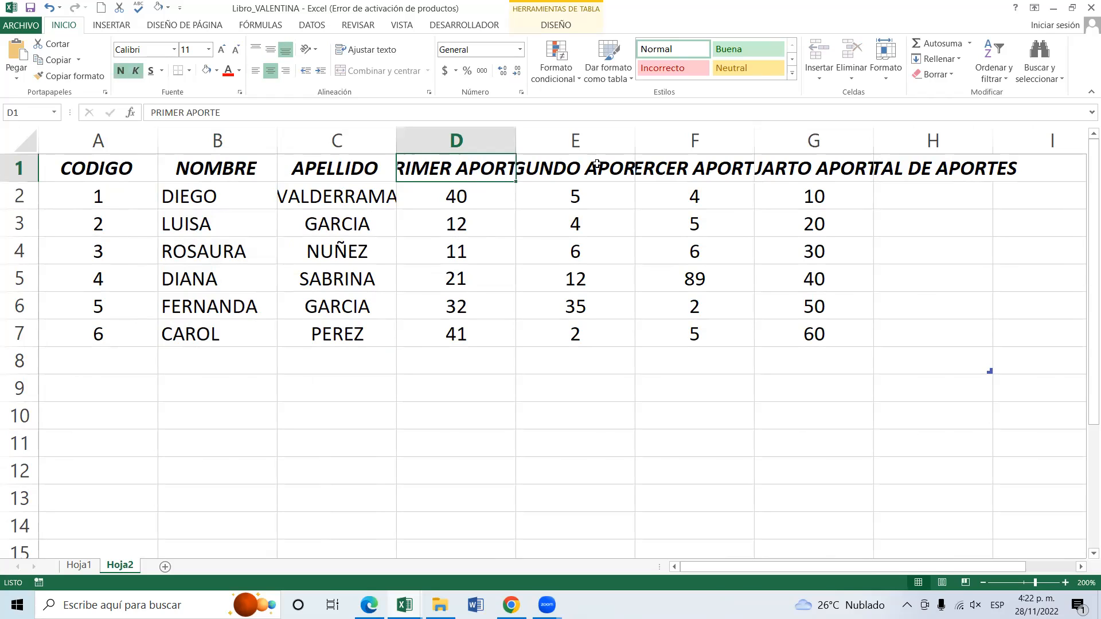
pyautogui.click(918, 166)
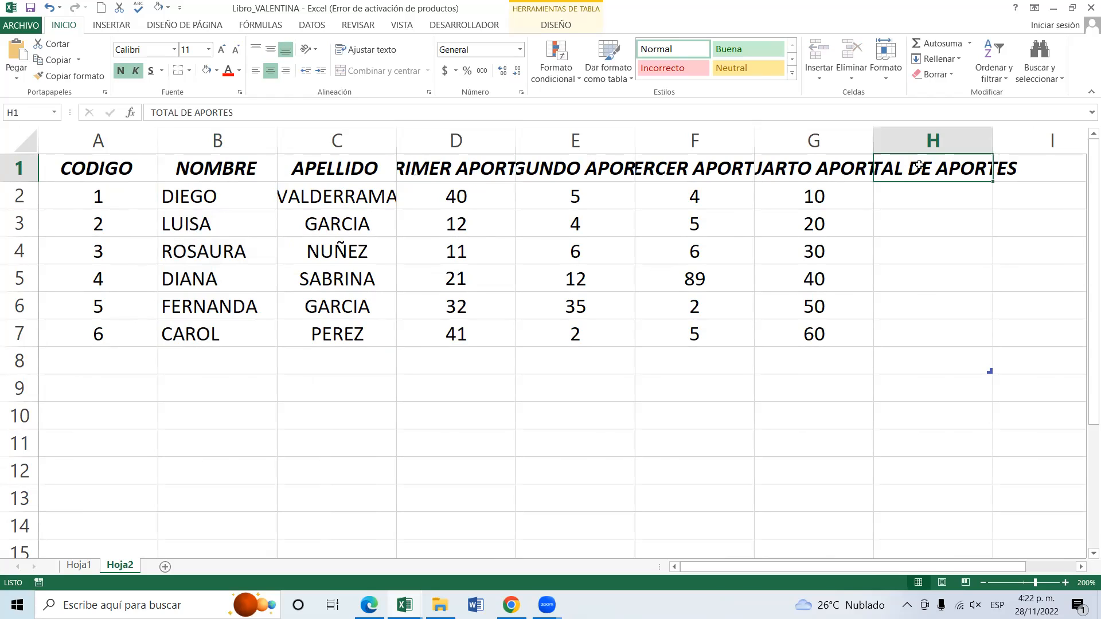
pyautogui.click(470, 156)
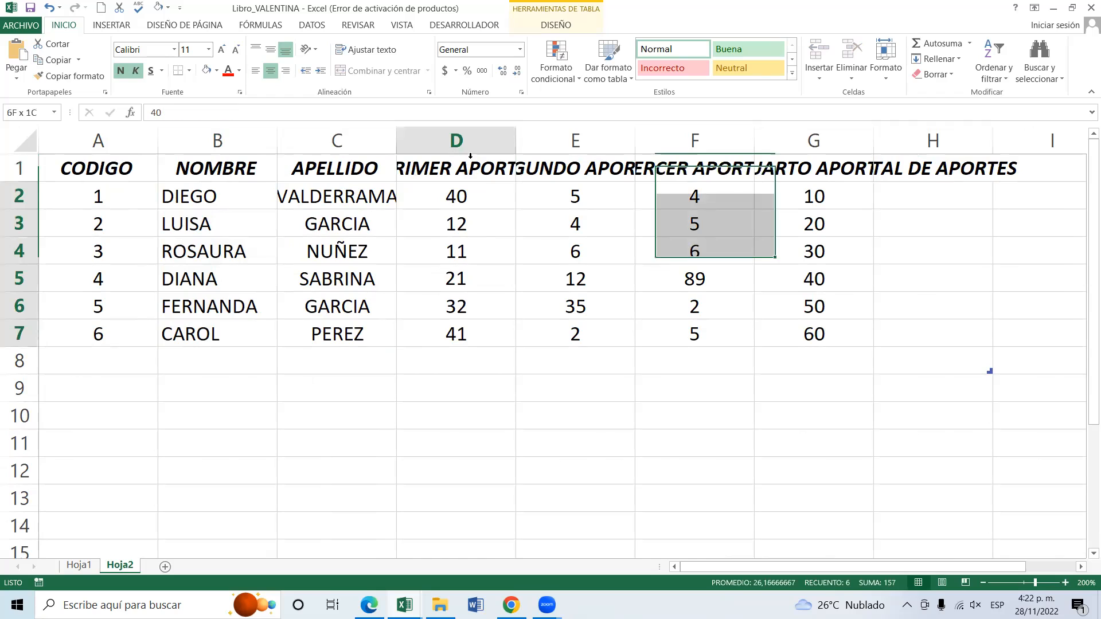
# Widen column D to fit the PRIMER APORTE heading and column C to fit the longest surname.
pyautogui.click(474, 179)
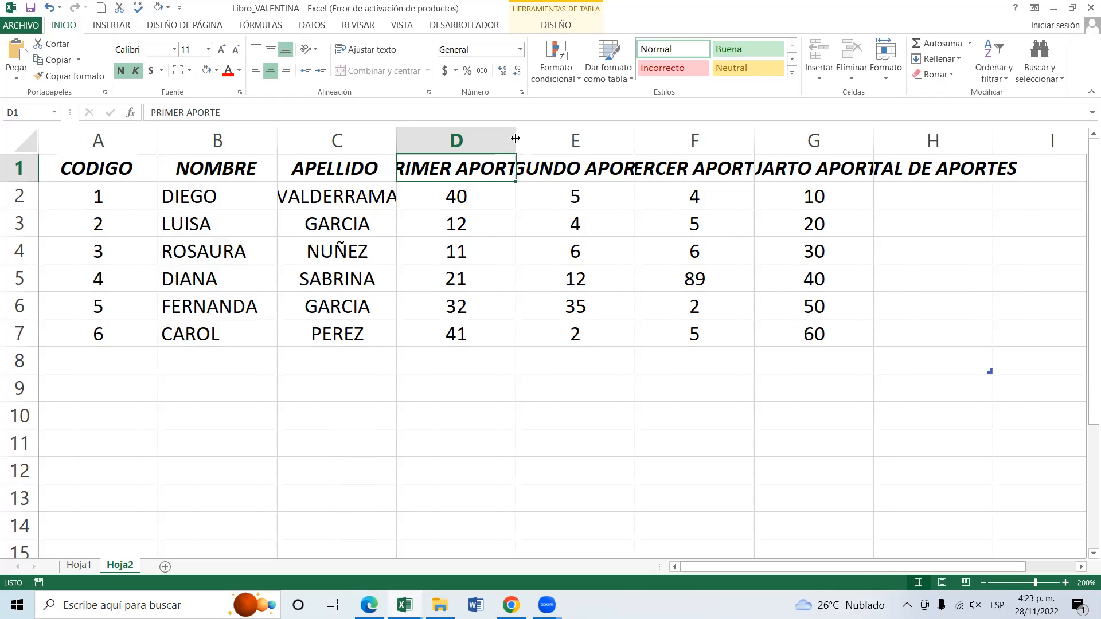
pyautogui.moveTo(515, 138); pyautogui.dragTo(578, 138)
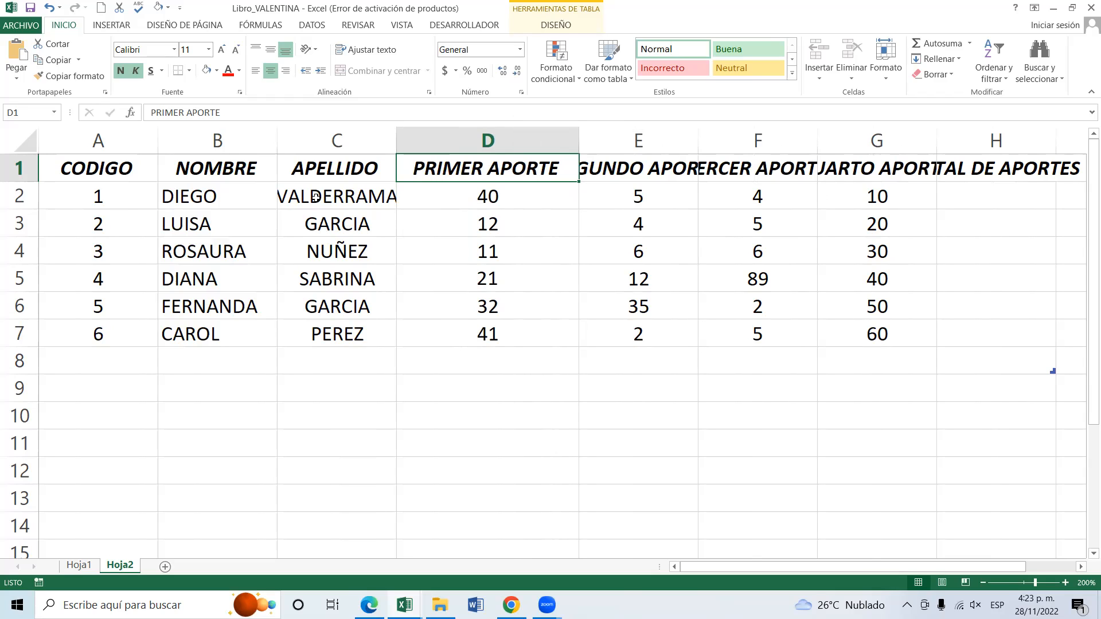
pyautogui.click(354, 197)
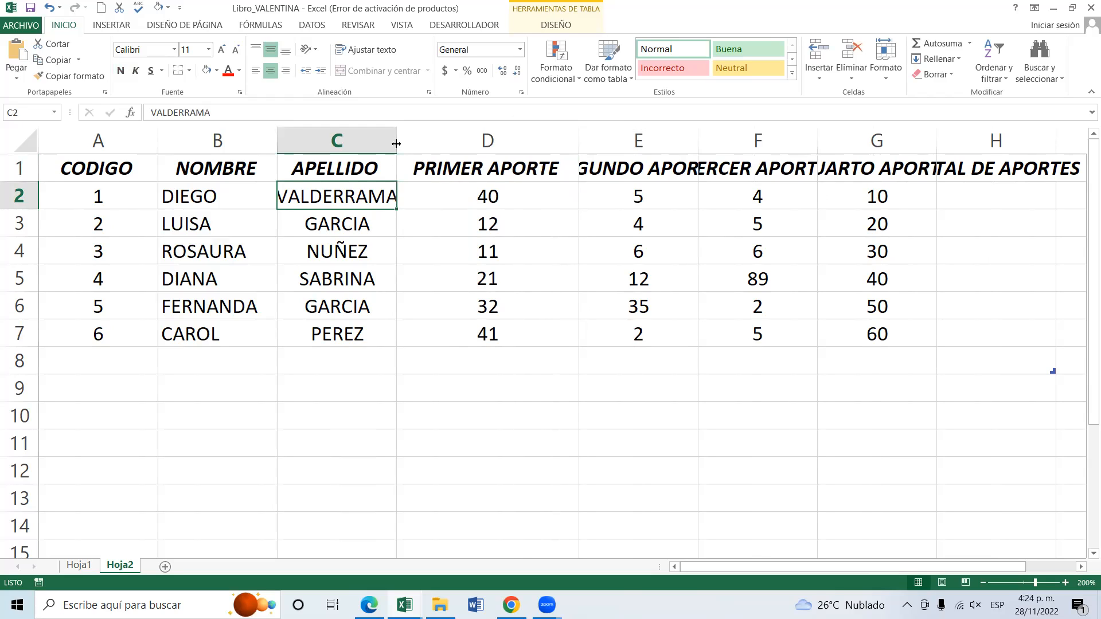
pyautogui.moveTo(395, 138); pyautogui.dragTo(423, 138)
pyautogui.click(503, 277)
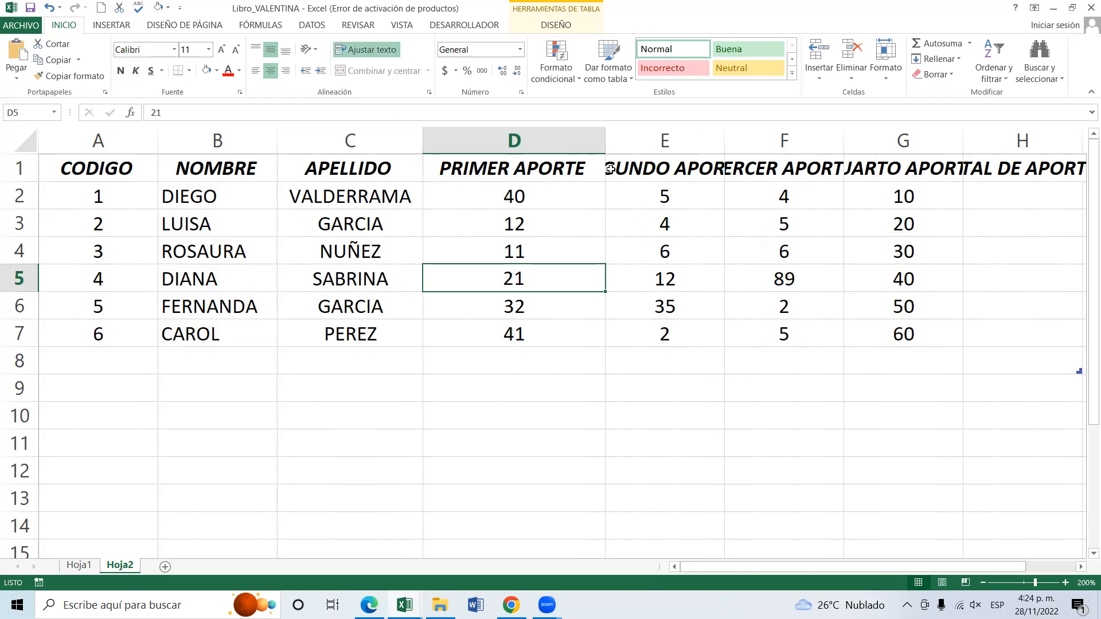
# Wrap the SEGUNDO APORTE heading in cell E1 onto two lines and compare it with the heading in D1.
pyautogui.click(683, 167)
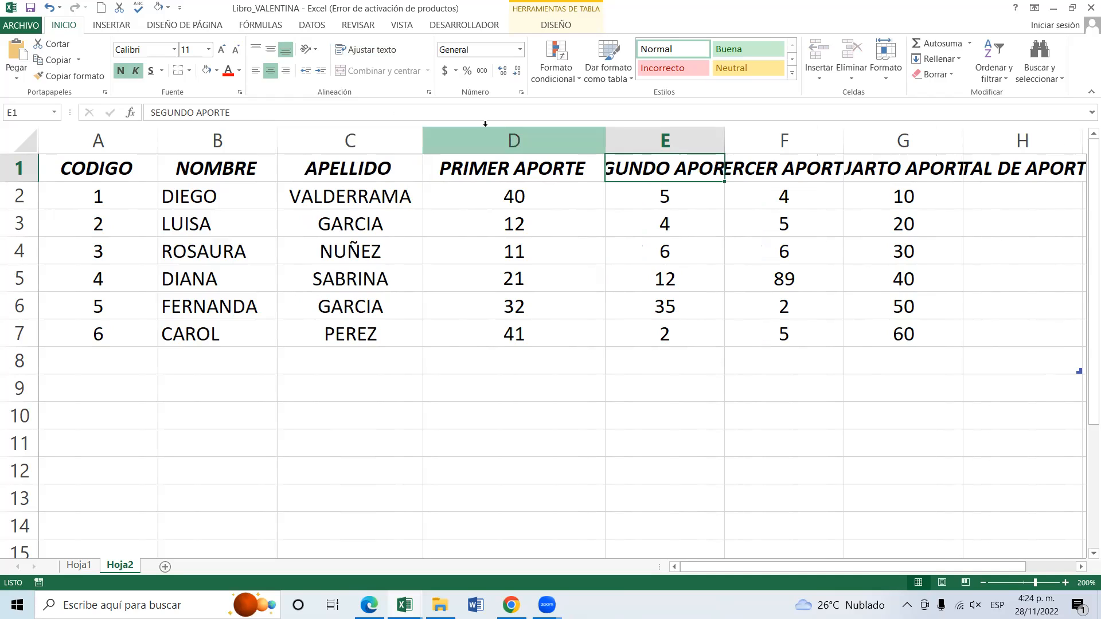
pyautogui.click(370, 50)
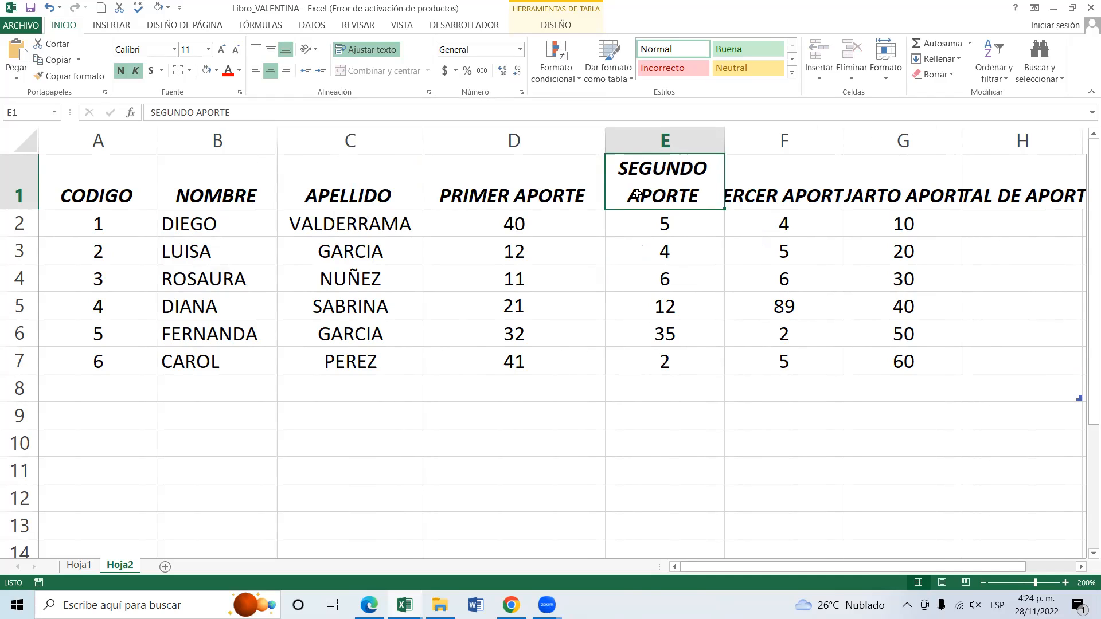
pyautogui.click(531, 179)
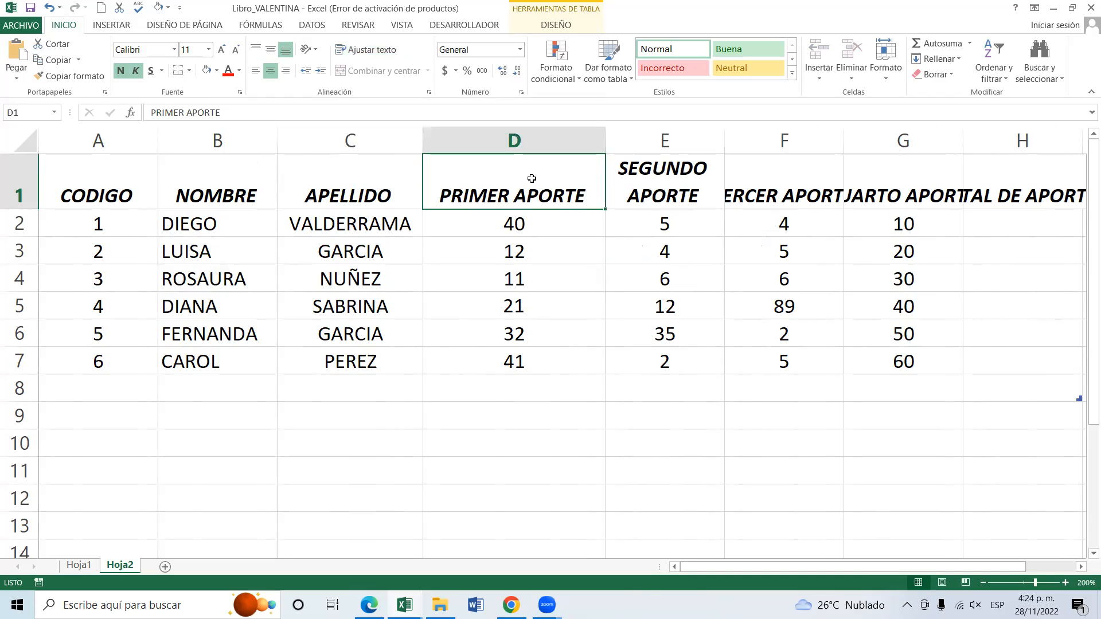
pyautogui.click(649, 180)
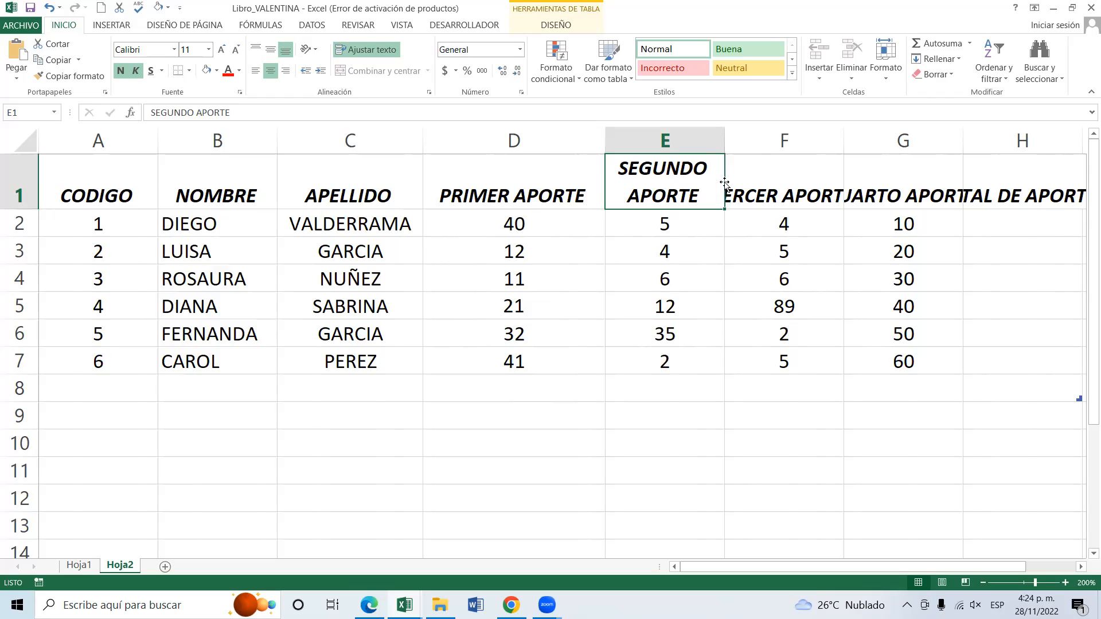
# Wrap the text of the TERCER APORTE, CUARTO APORTE and TOTAL DE APORTES headings in cells F1, G1 and H1.
pyautogui.click(787, 169)
pyautogui.click(787, 169)
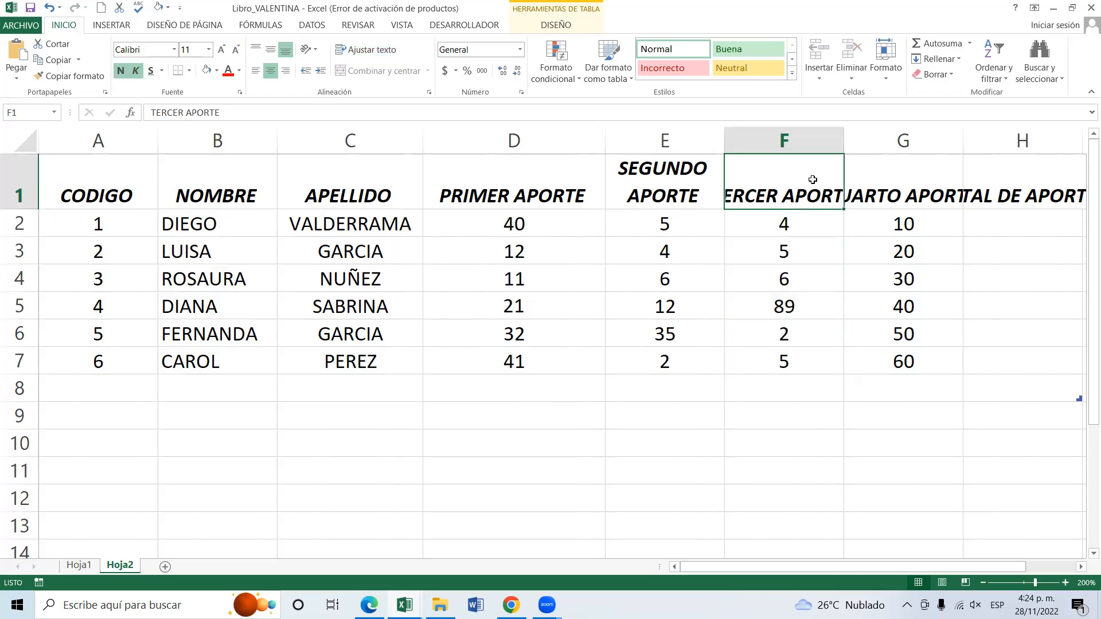
pyautogui.click(351, 50)
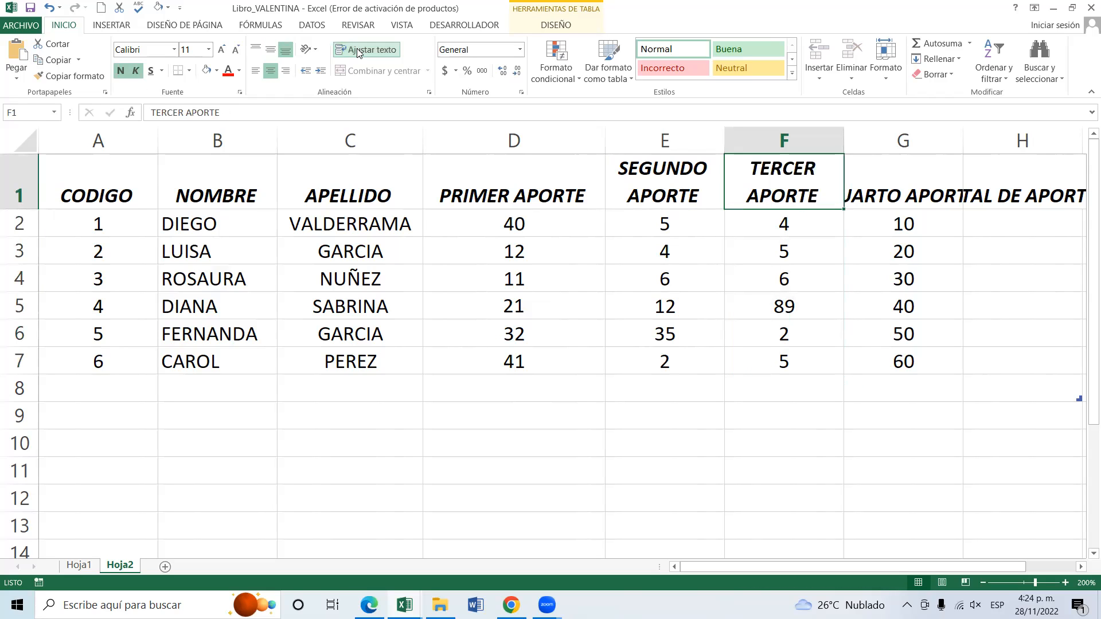
pyautogui.click(908, 178)
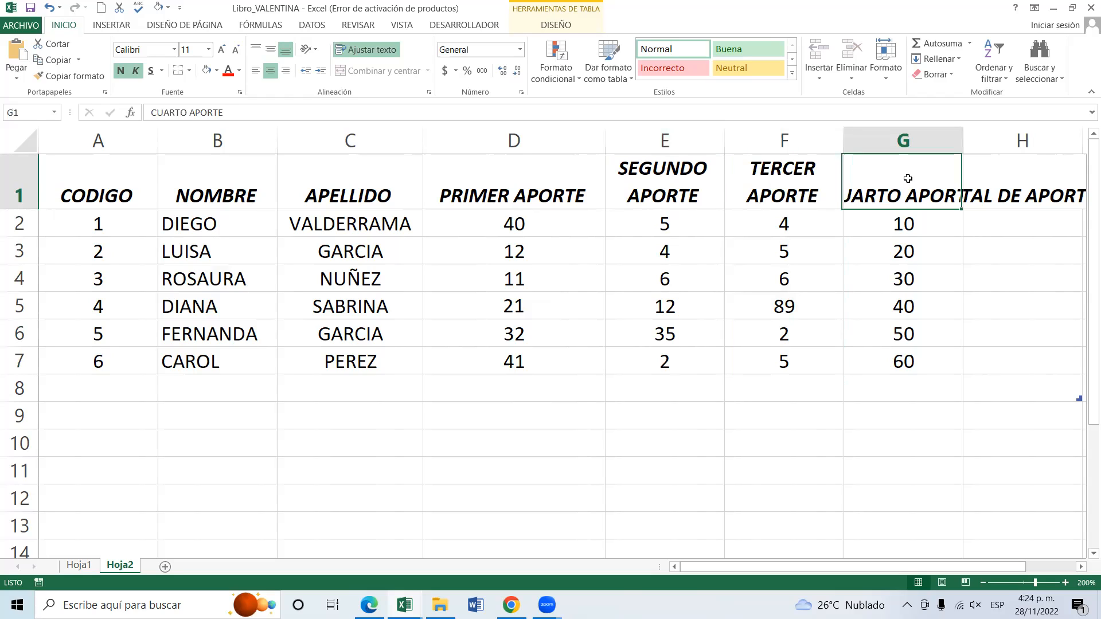
pyautogui.click(372, 48)
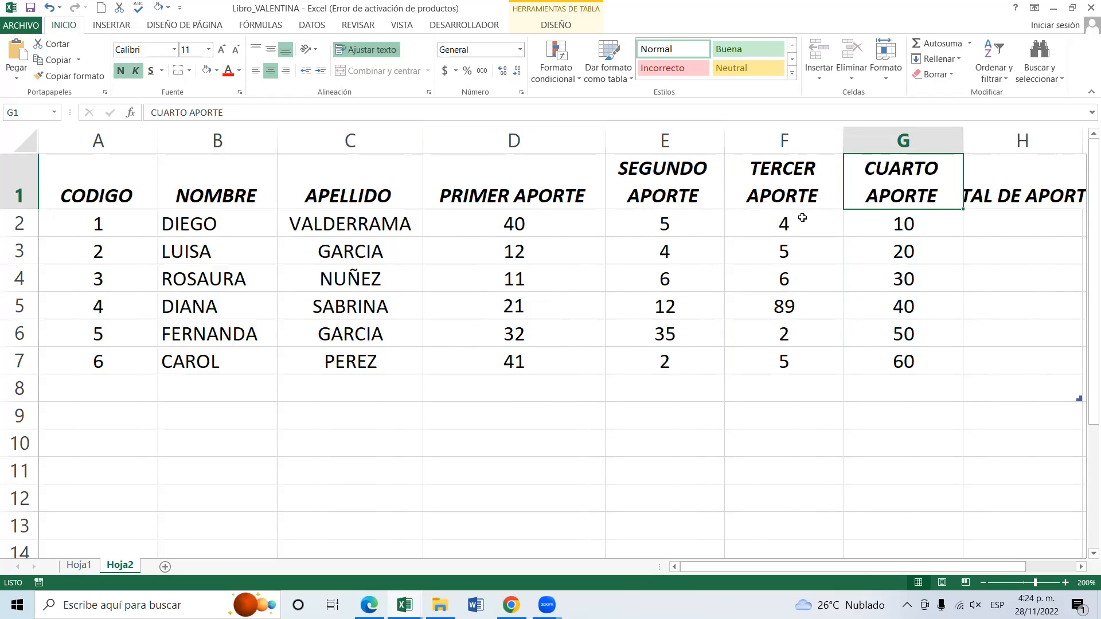
pyautogui.click(1043, 200)
pyautogui.click(375, 51)
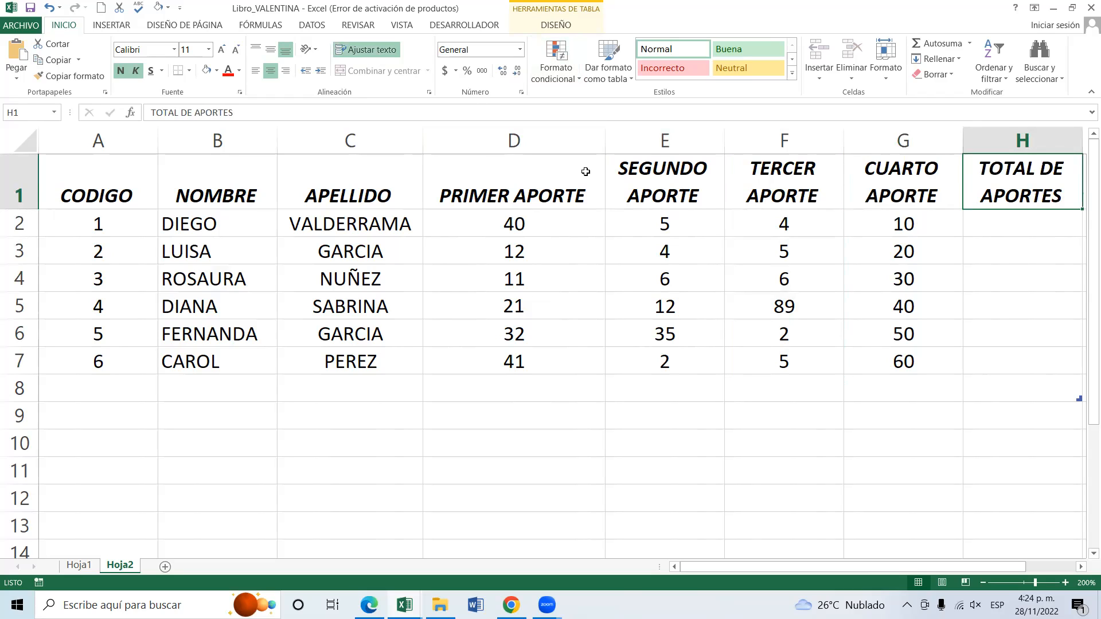
# Turn on text wrapping for the PRIMER APORTE heading in D1 and narrow column D so it breaks onto two lines.
pyautogui.click(568, 182)
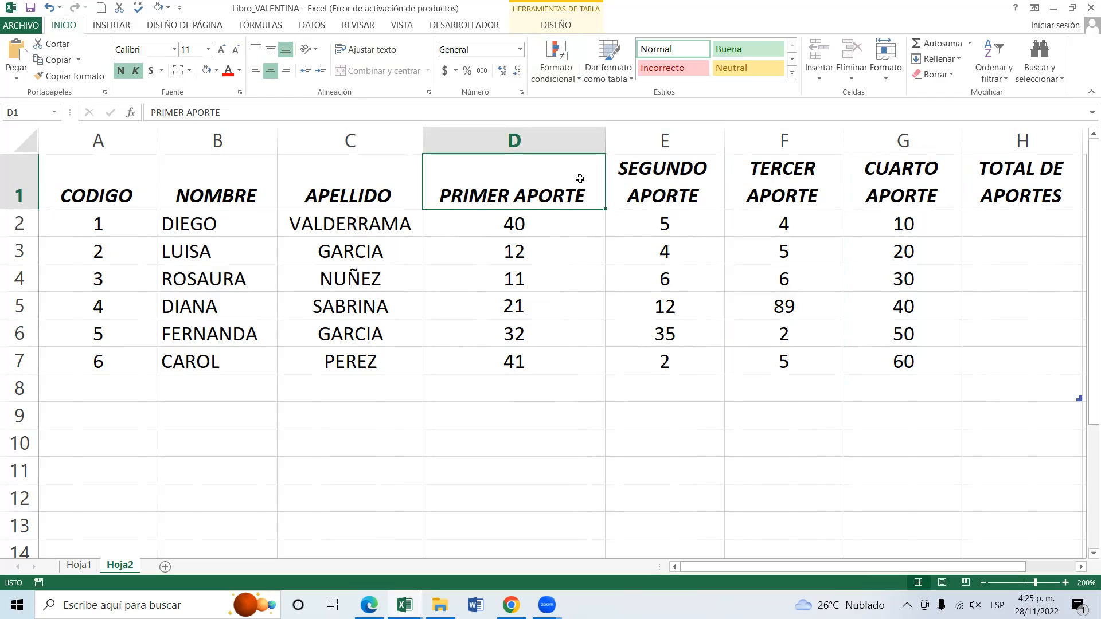
pyautogui.click(371, 55)
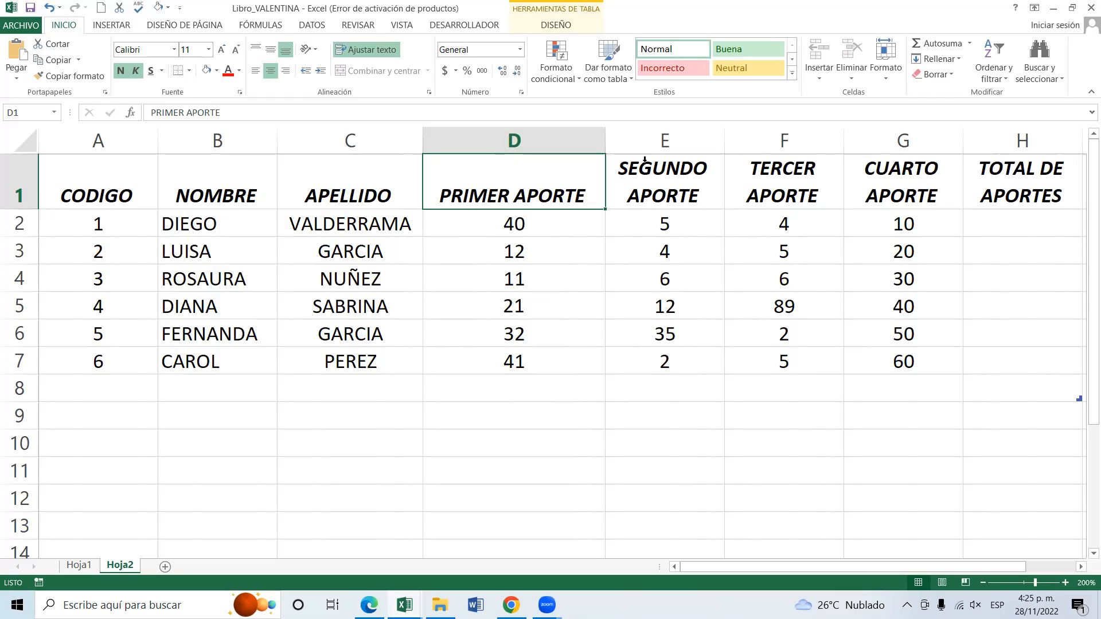
pyautogui.moveTo(605, 141); pyautogui.dragTo(540, 145)
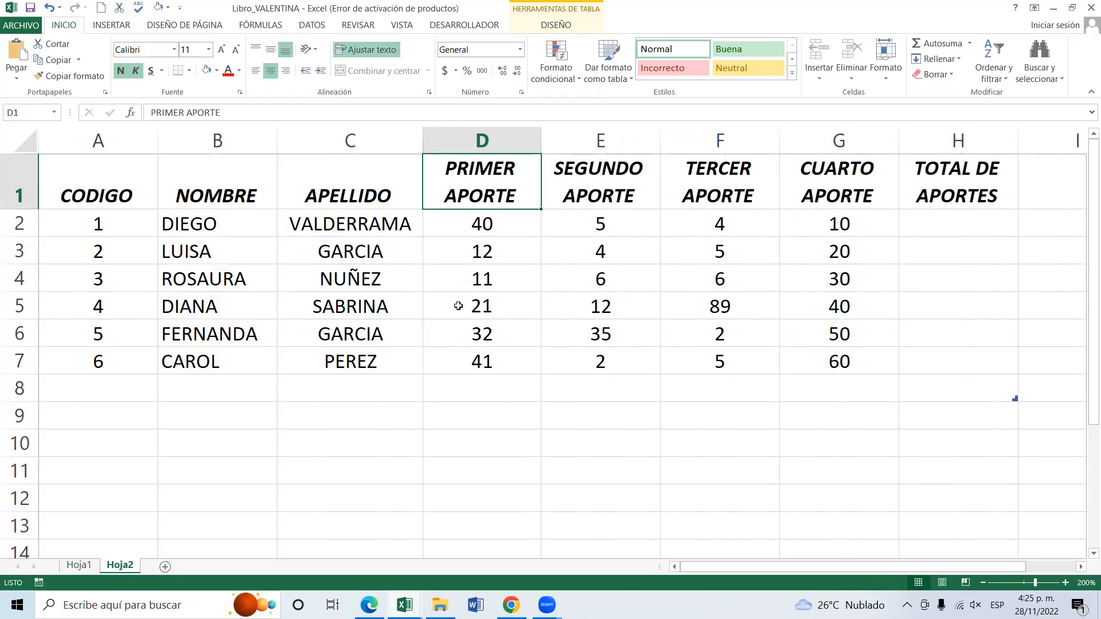
# Try middle and top vertical alignment on the CODIGO heading in A1, and set it back to bottom alignment.
pyautogui.click(325, 176)
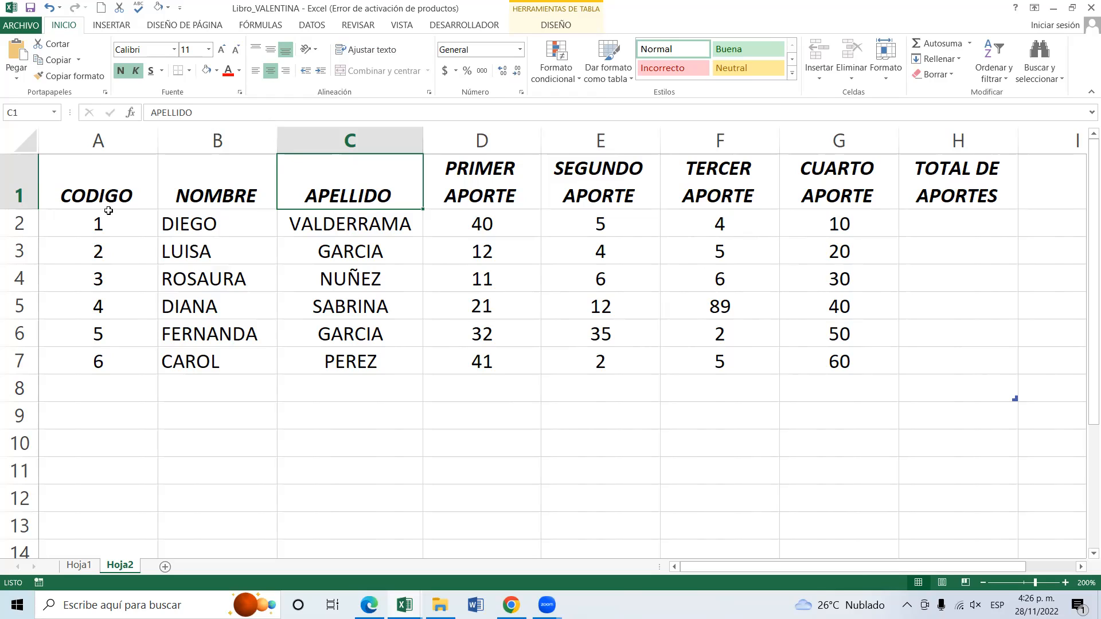
pyautogui.click(121, 163)
pyautogui.click(125, 206)
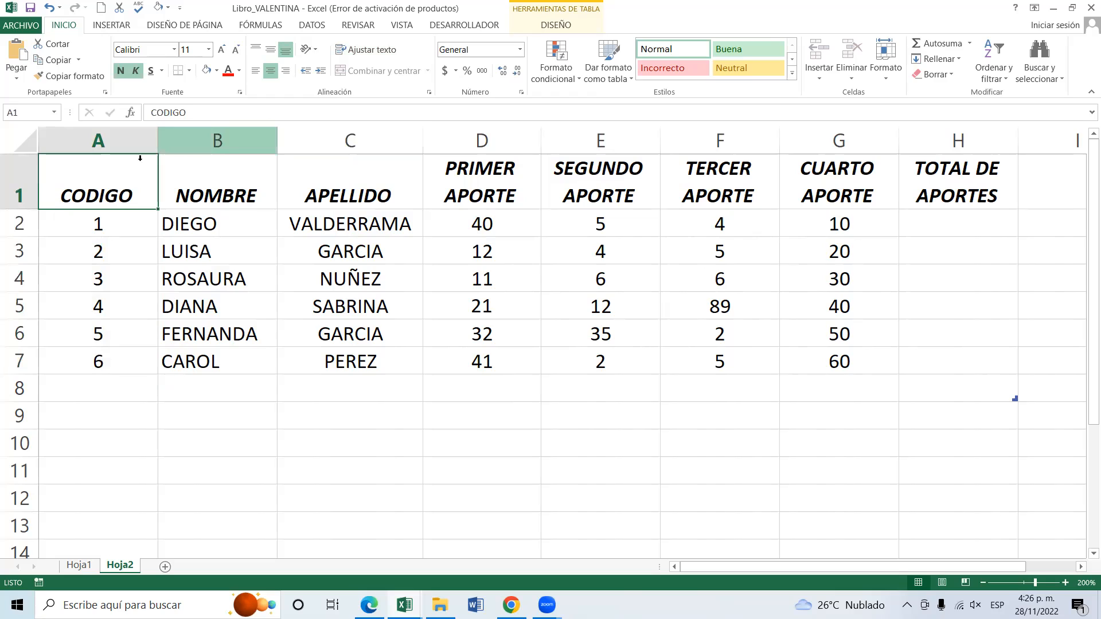
pyautogui.click(270, 49)
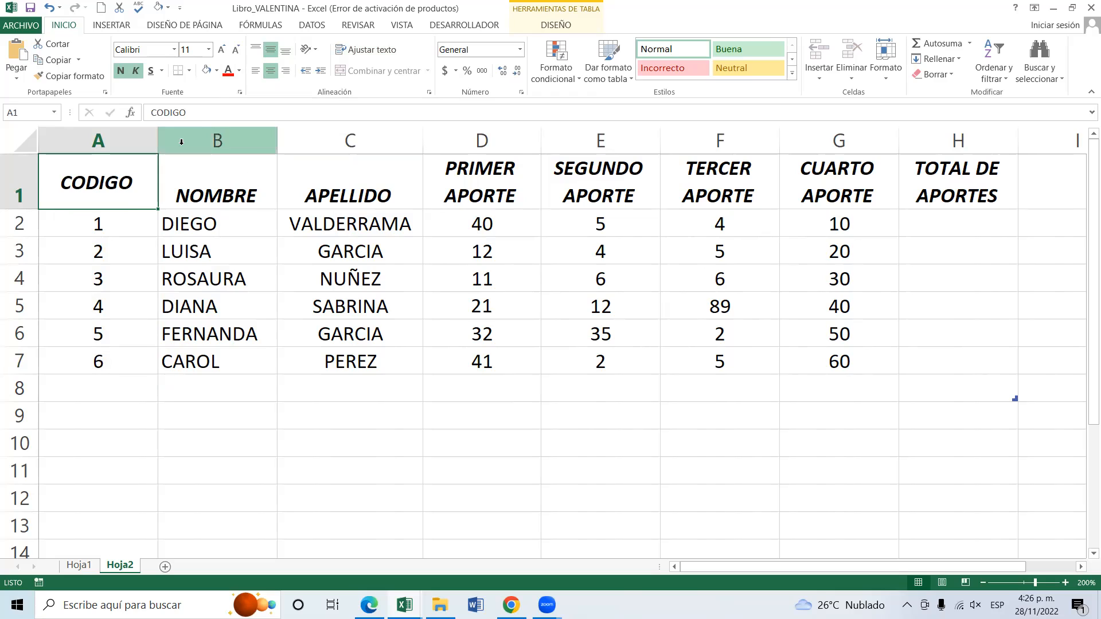
pyautogui.click(257, 52)
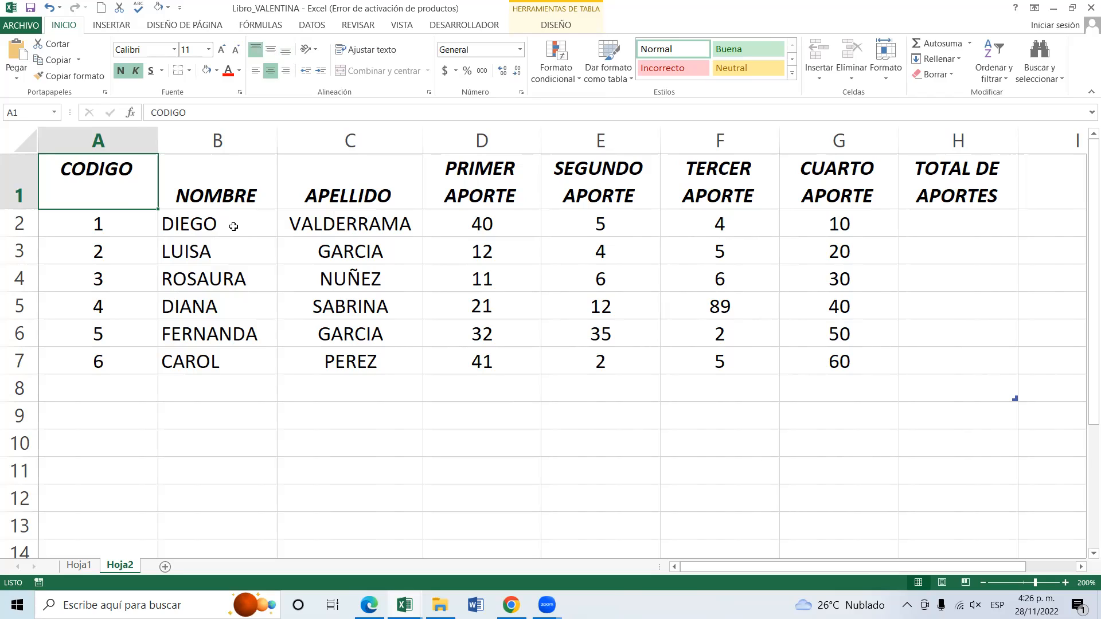
pyautogui.click(271, 52)
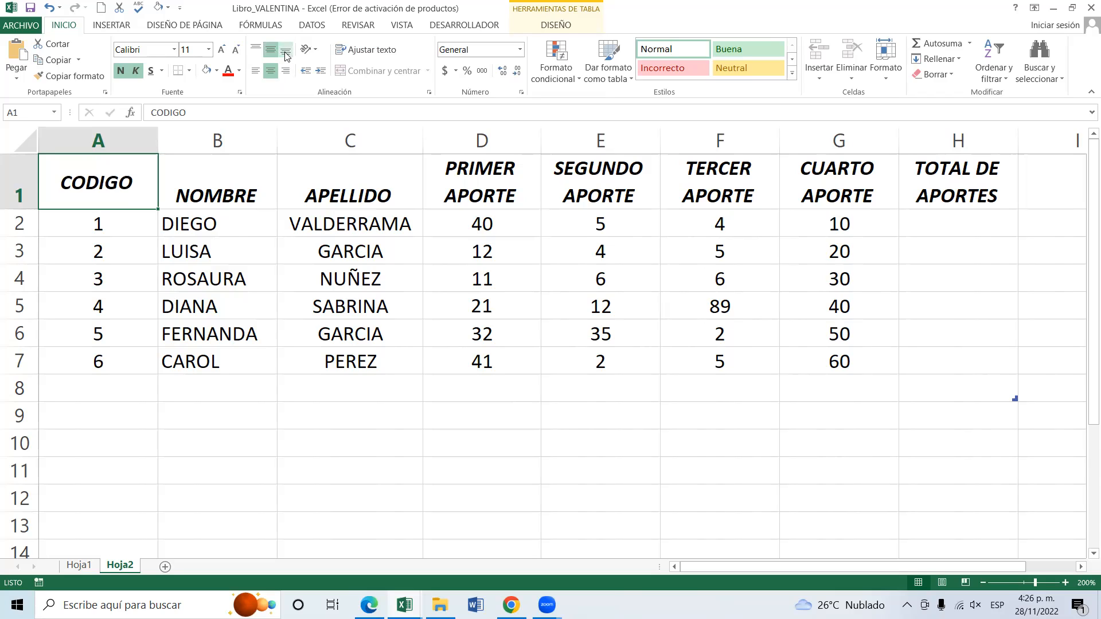
pyautogui.click(286, 53)
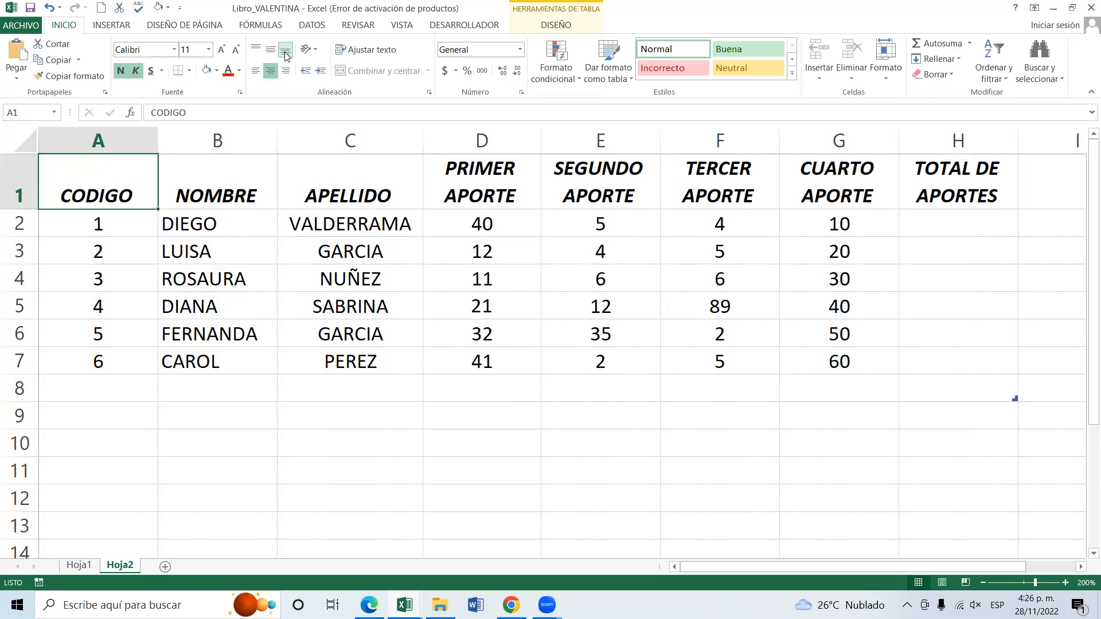
# Vertically centre the CODIGO, NOMBRE and APELLIDO headings in cells A1 to C1.
pyautogui.click(270, 50)
pyautogui.moveTo(220, 173); pyautogui.dragTo(355, 183)
pyautogui.press('F4')
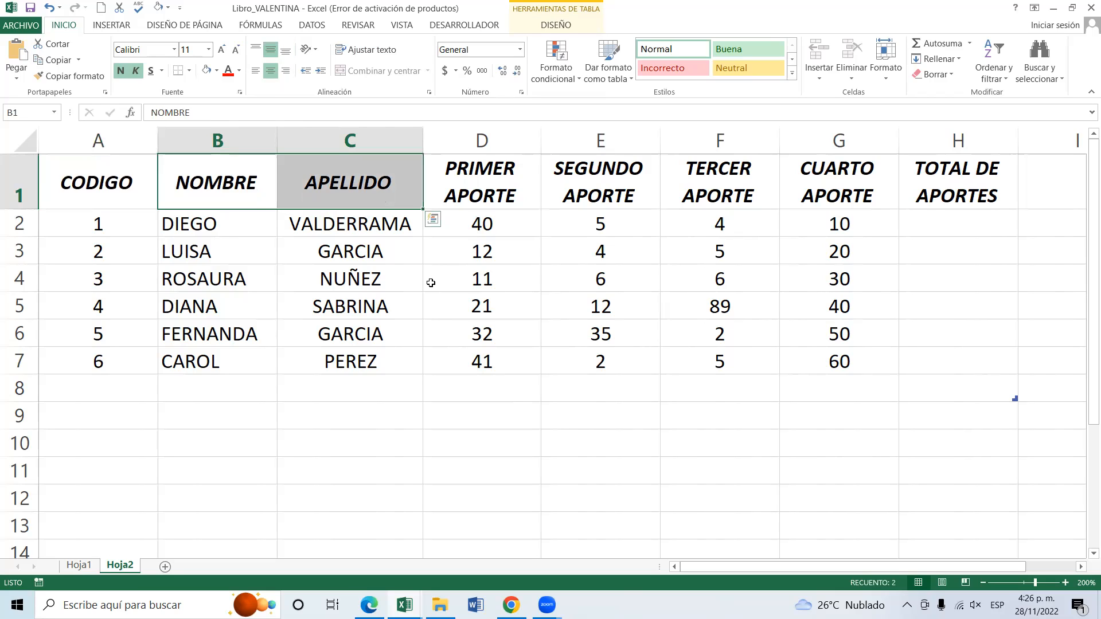
pyautogui.click(430, 286)
pyautogui.click(728, 426)
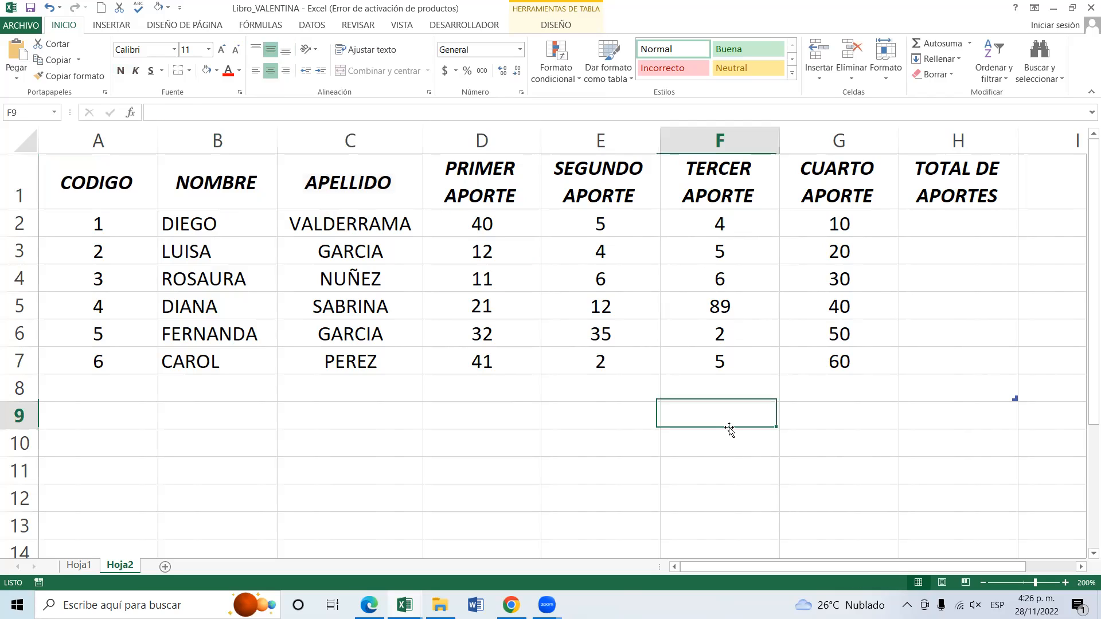
# Left-align the surnames under the APELLIDO heading in cells C2 to C7.
pyautogui.moveTo(397, 225); pyautogui.dragTo(400, 361)
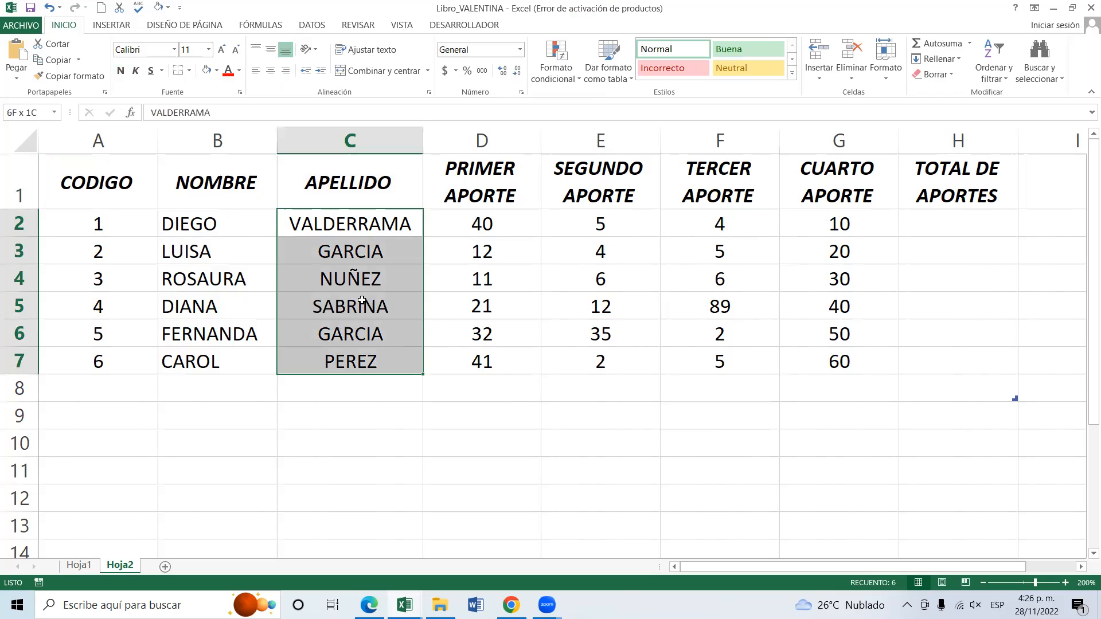
pyautogui.click(255, 70)
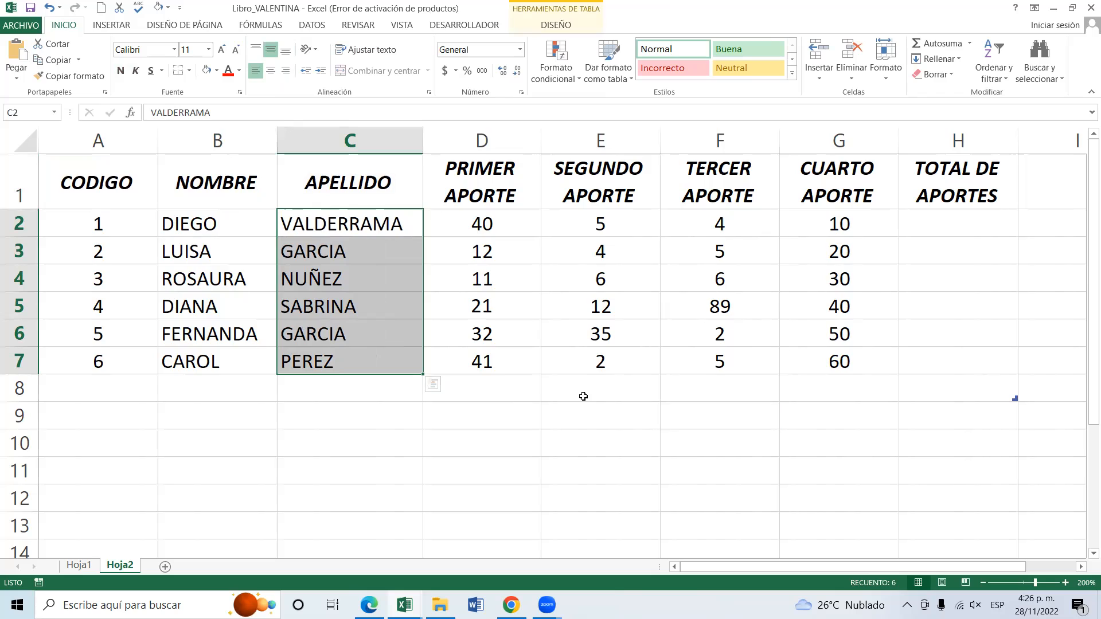
pyautogui.hotkey('ctrl', 'a')
pyautogui.click(499, 367)
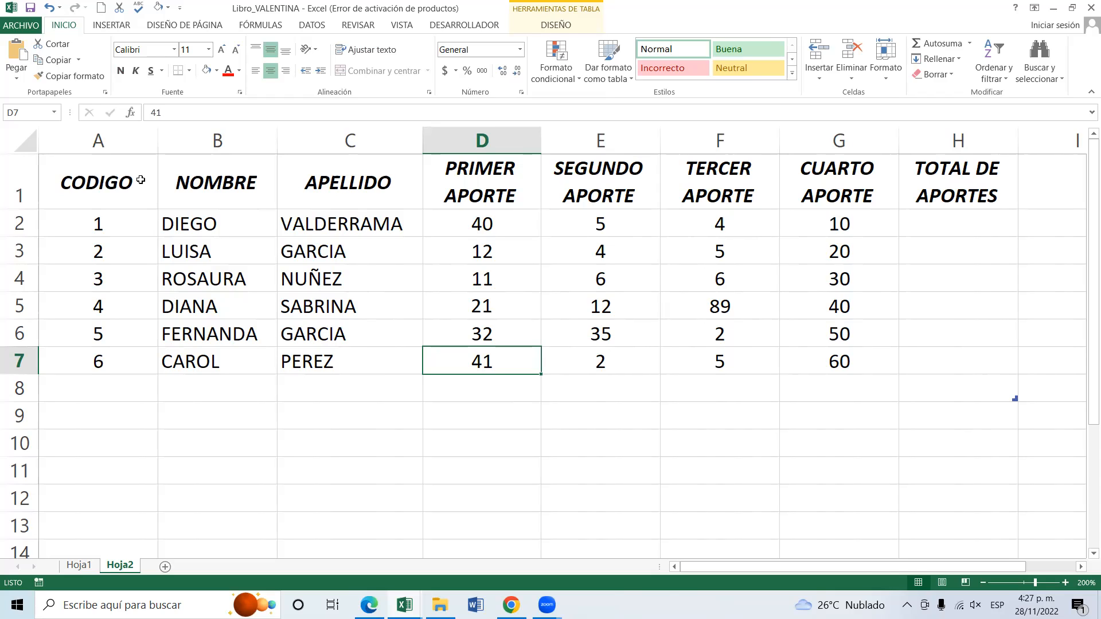
# Apply all borders to the contributions table in the range A1:H7.
pyautogui.moveTo(123, 165); pyautogui.dragTo(308, 183)
pyautogui.click(308, 183)
pyautogui.moveTo(126, 184); pyautogui.dragTo(963, 373)
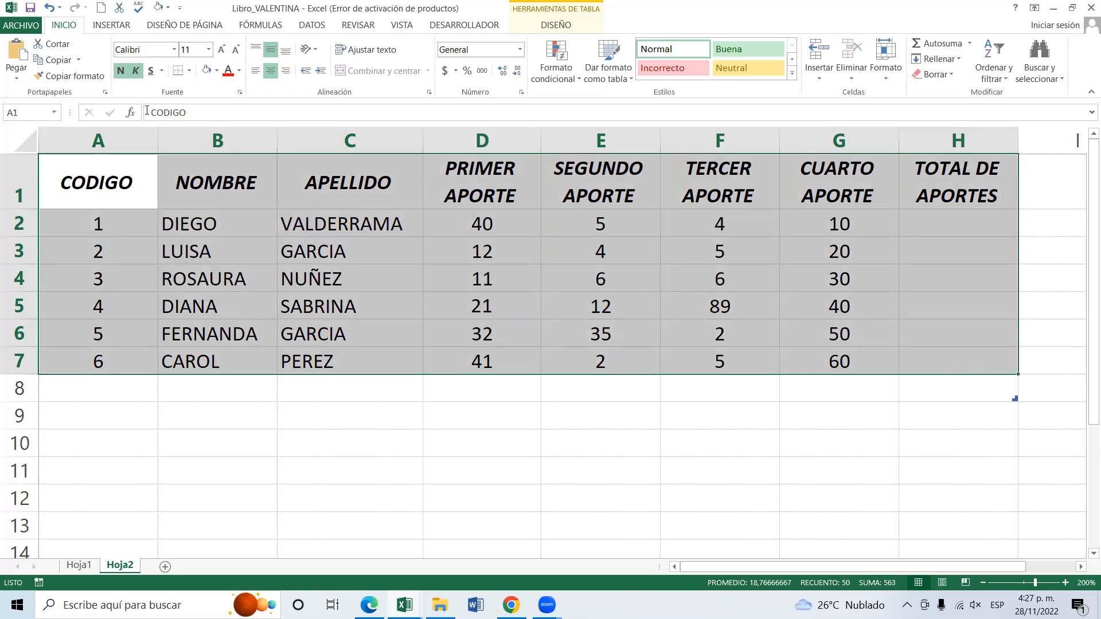
pyautogui.click(188, 72)
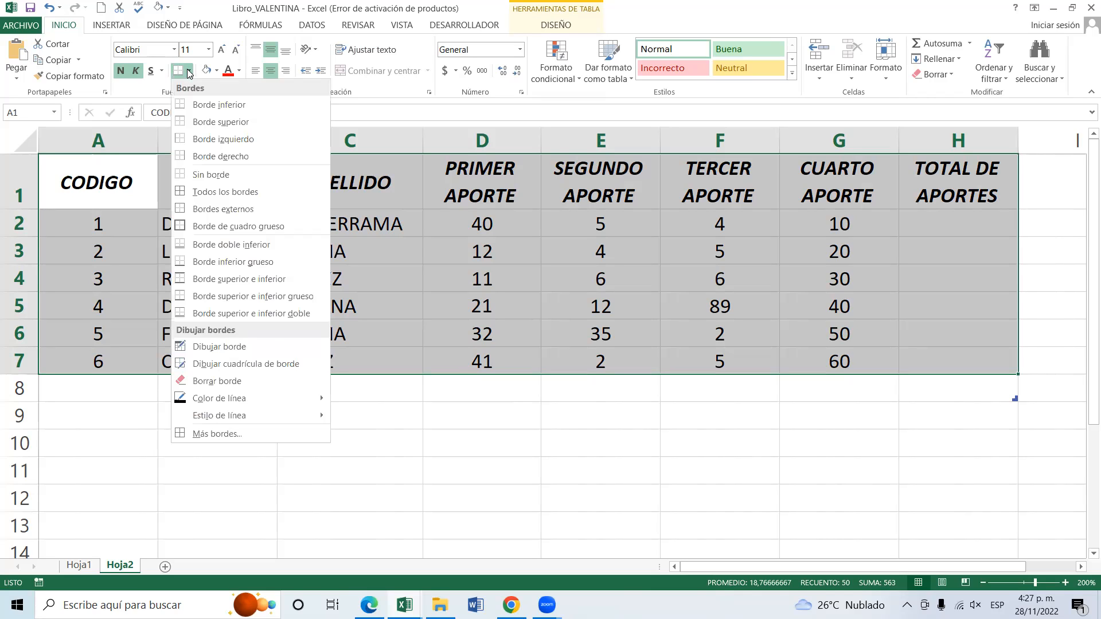
pyautogui.click(220, 194)
pyautogui.click(476, 423)
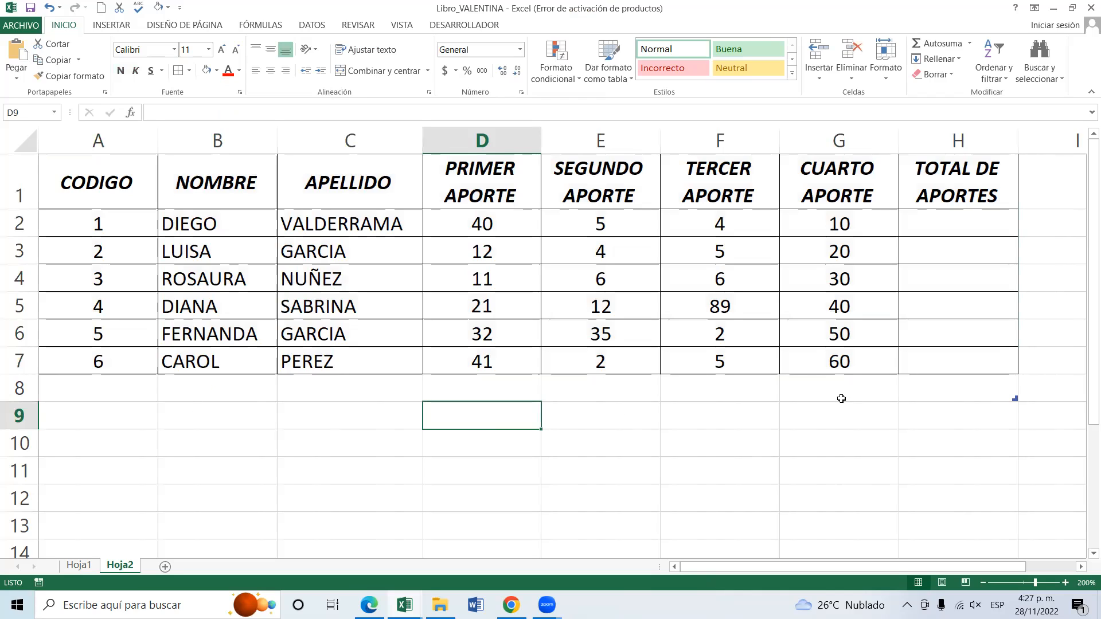
pyautogui.click(397, 406)
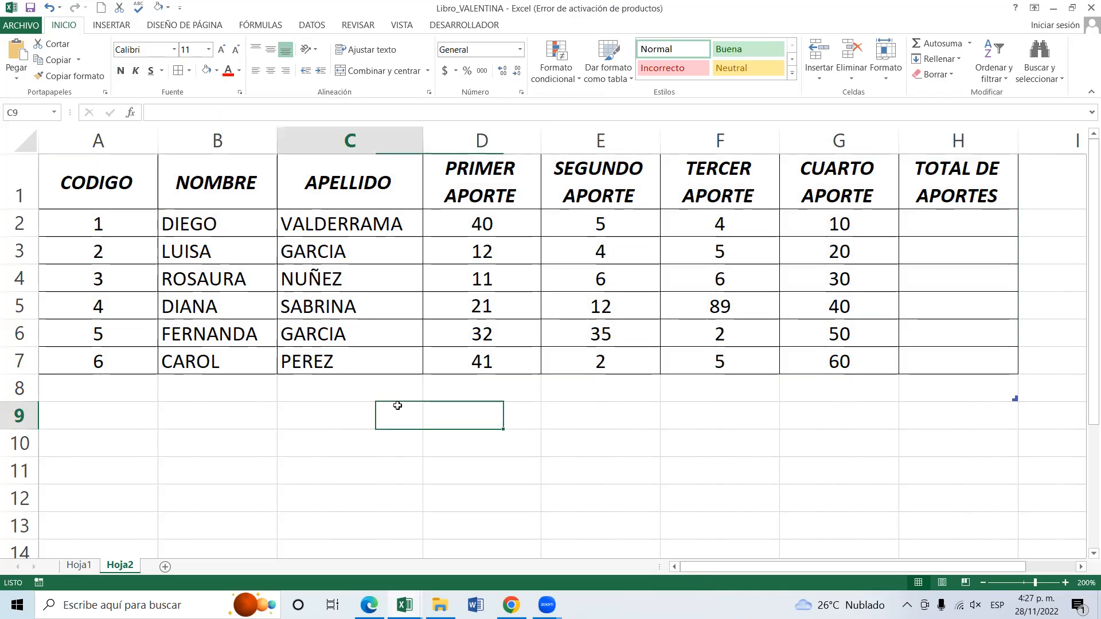
# Select the whole bordered table from A1 to H7 and release the selection.
pyautogui.moveTo(107, 180); pyautogui.dragTo(771, 359)
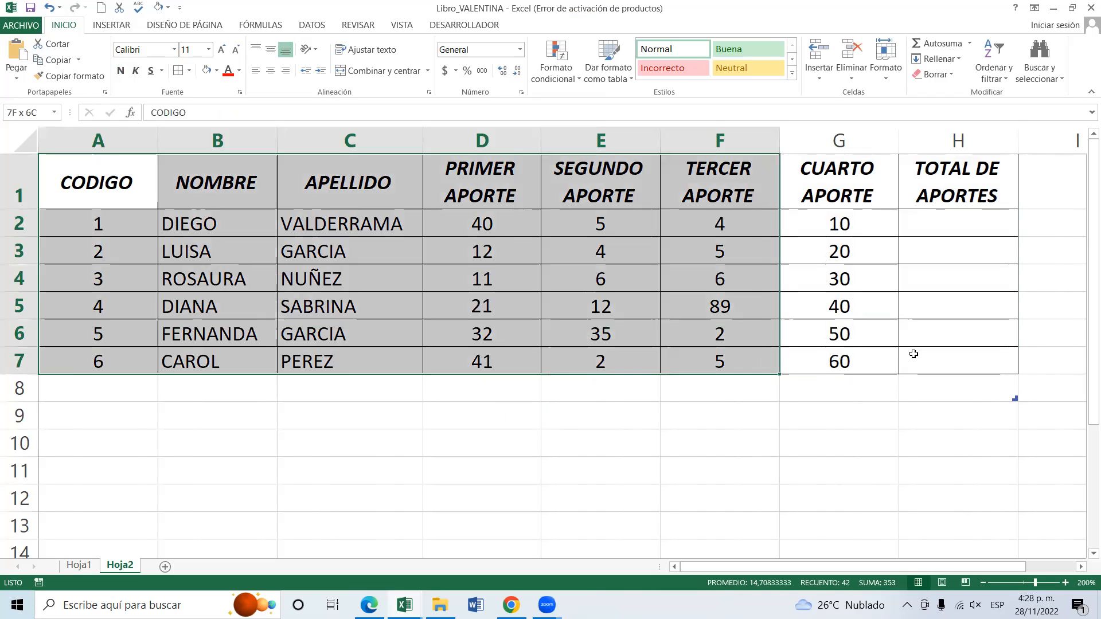
pyautogui.moveTo(913, 354); pyautogui.dragTo(913, 354)
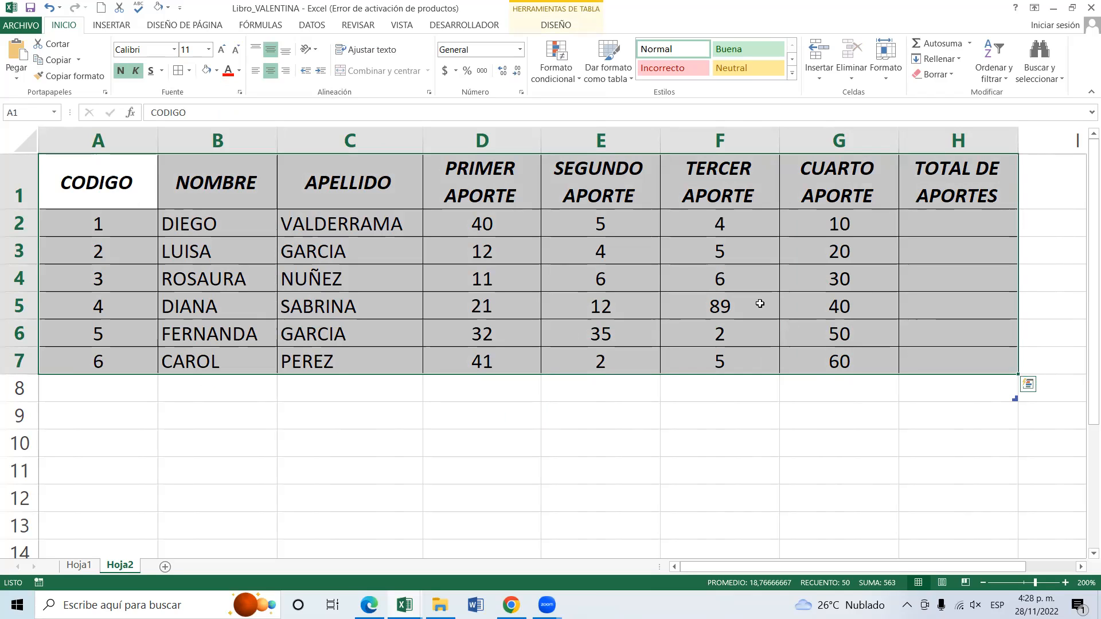
pyautogui.click(641, 425)
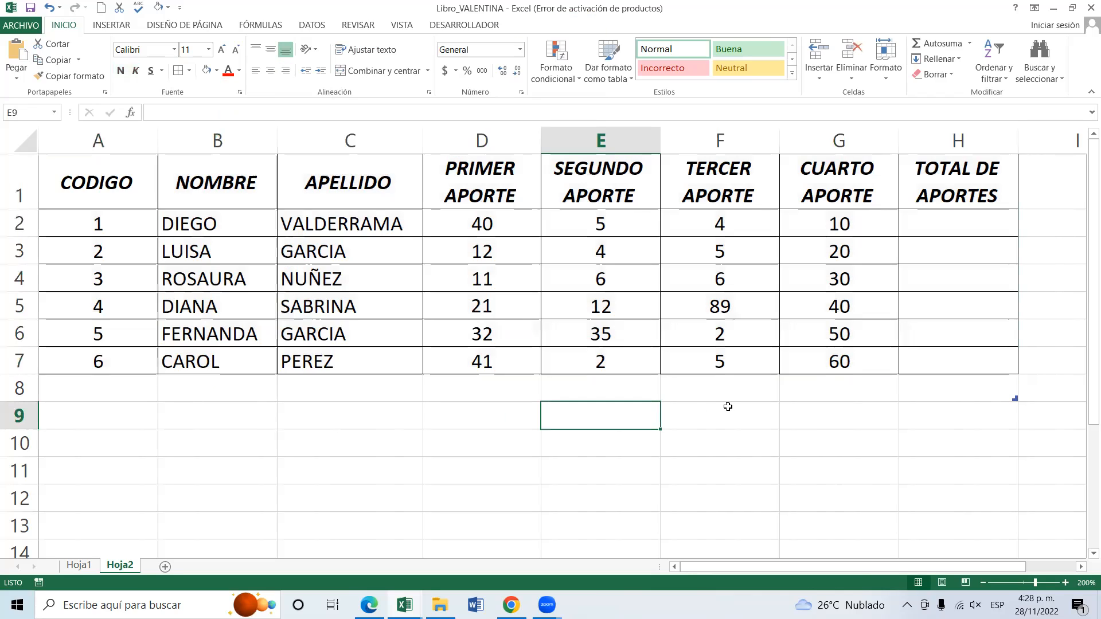
# Move the active cell one cell at a time around the area below the table and back to the CODIGO heading in A1.
pyautogui.click(728, 407)
pyautogui.press('Down')
pyautogui.press('Down')
pyautogui.press('Down')
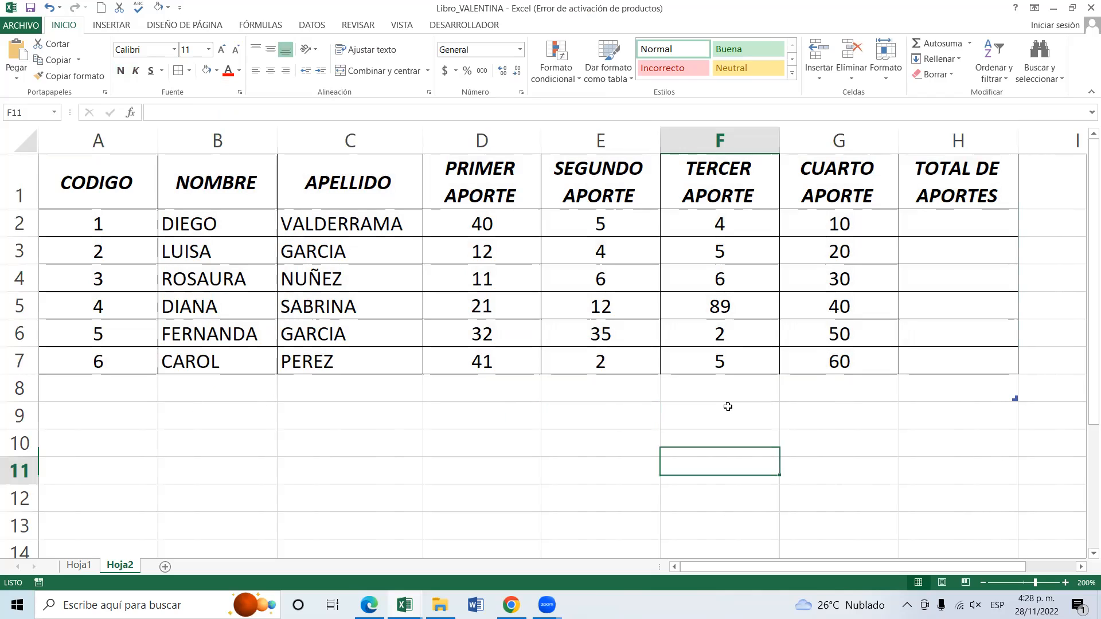
pyautogui.press('Up')
pyautogui.press('Up')
pyautogui.press('Up')
pyautogui.press('Up')
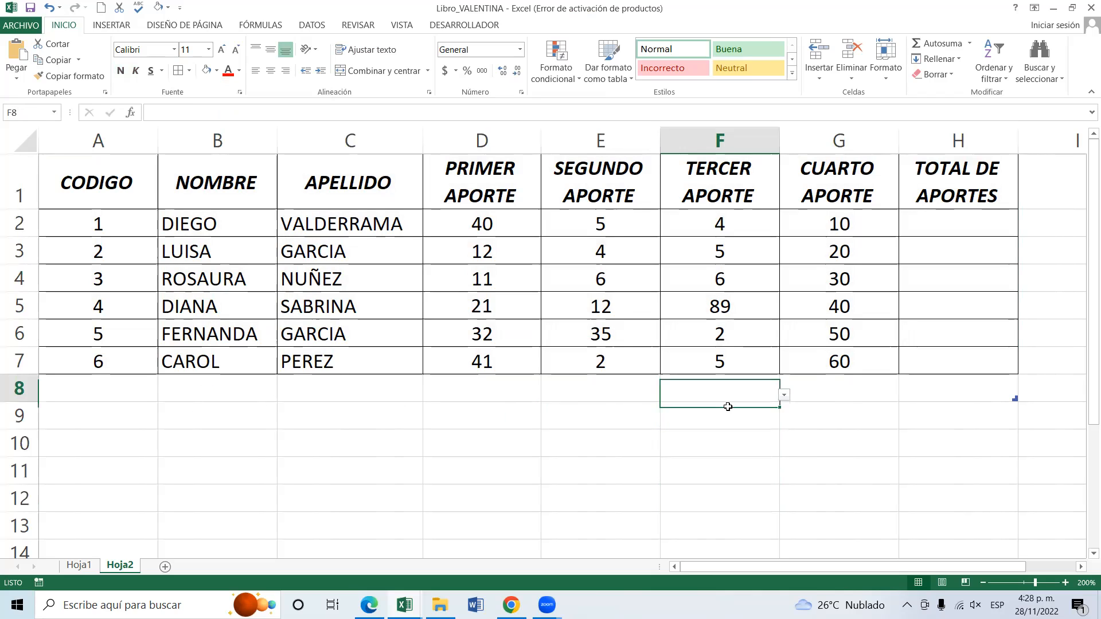
pyautogui.press('Right')
pyautogui.press('Right')
pyautogui.press('Right')
pyautogui.press('Right')
pyautogui.press('Left')
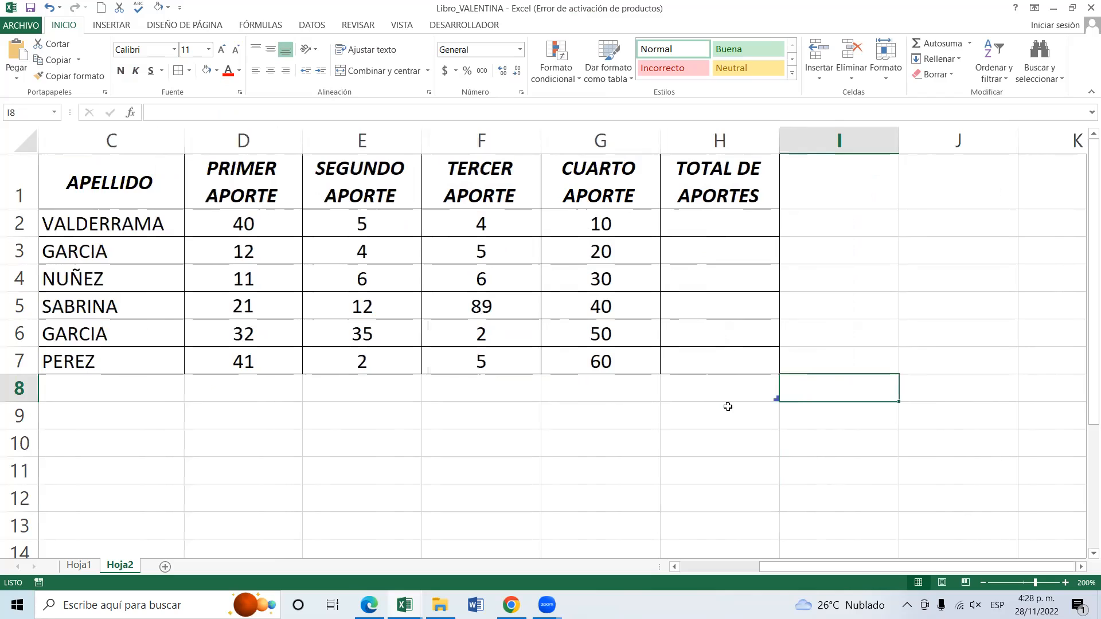
pyautogui.press('Down')
pyautogui.press('Down')
pyautogui.press('Left')
pyautogui.press('Up')
pyautogui.press('Left')
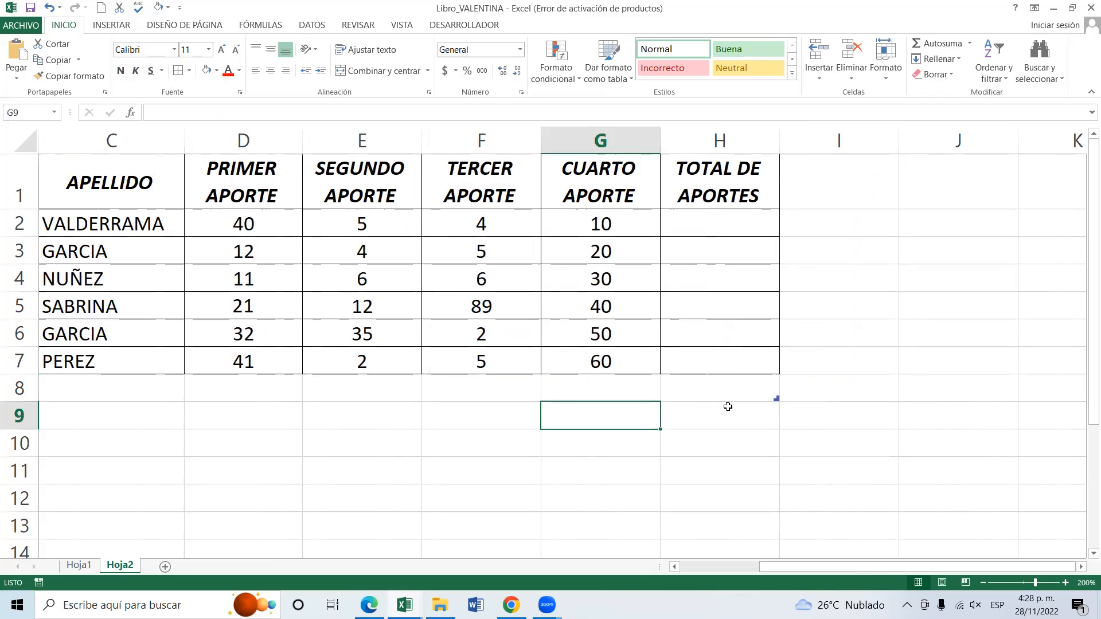
pyautogui.press('Up')
pyautogui.press('Left')
pyautogui.press('Left')
pyautogui.press('Left')
pyautogui.press('Left')
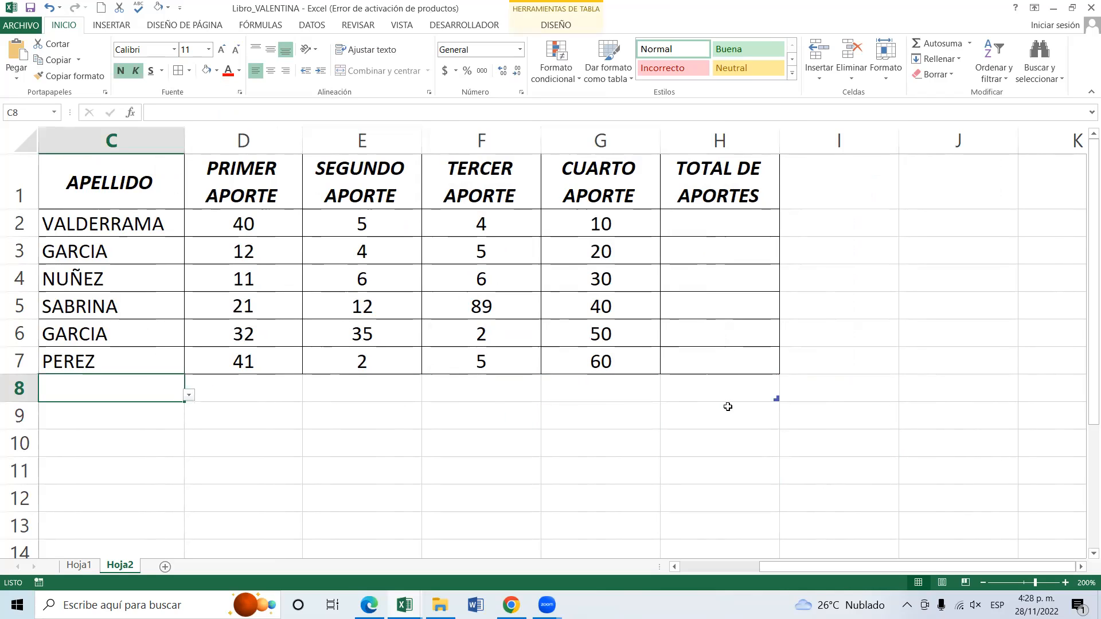
pyautogui.press('Up')
pyautogui.press('Up')
pyautogui.press('Up')
pyautogui.press('Up')
pyautogui.press('Up')
pyautogui.press('Up')
pyautogui.press('Up')
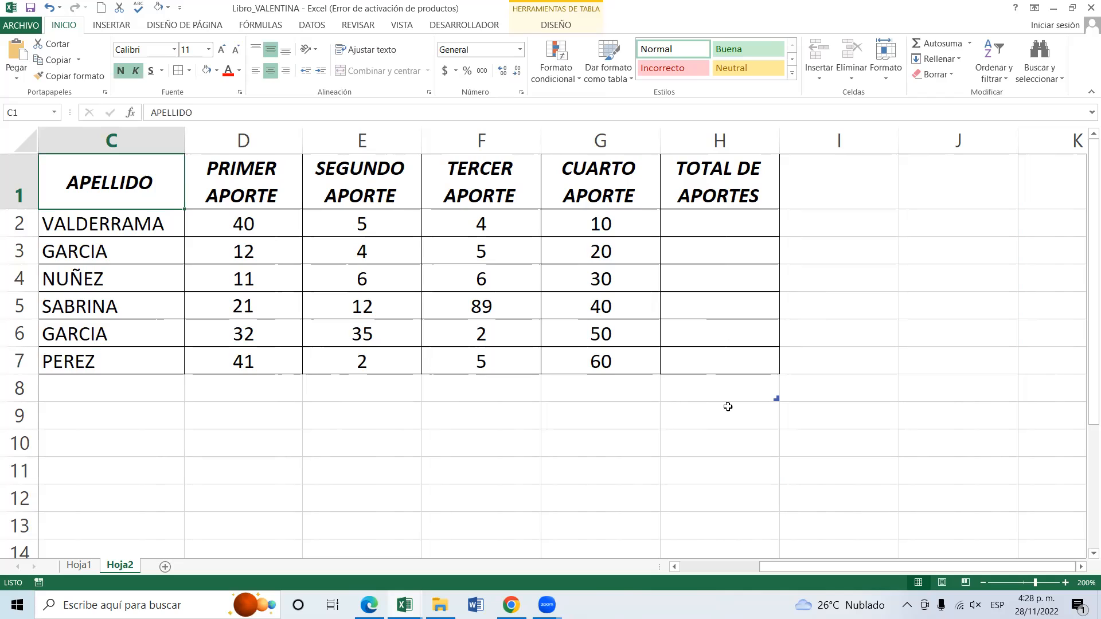
pyautogui.press('Left')
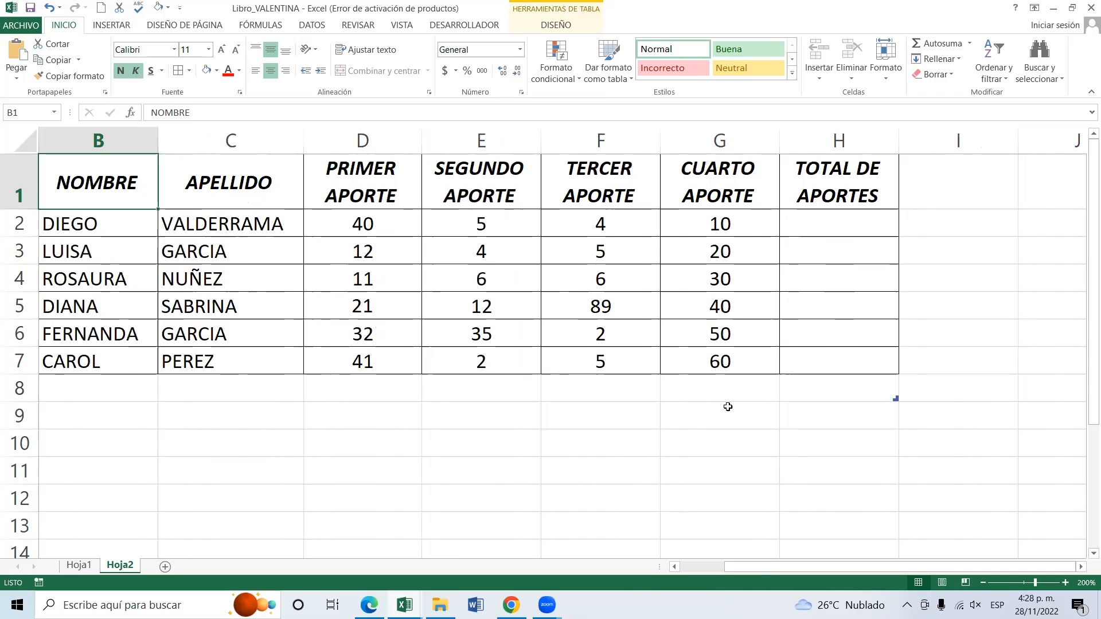
pyautogui.press('Left')
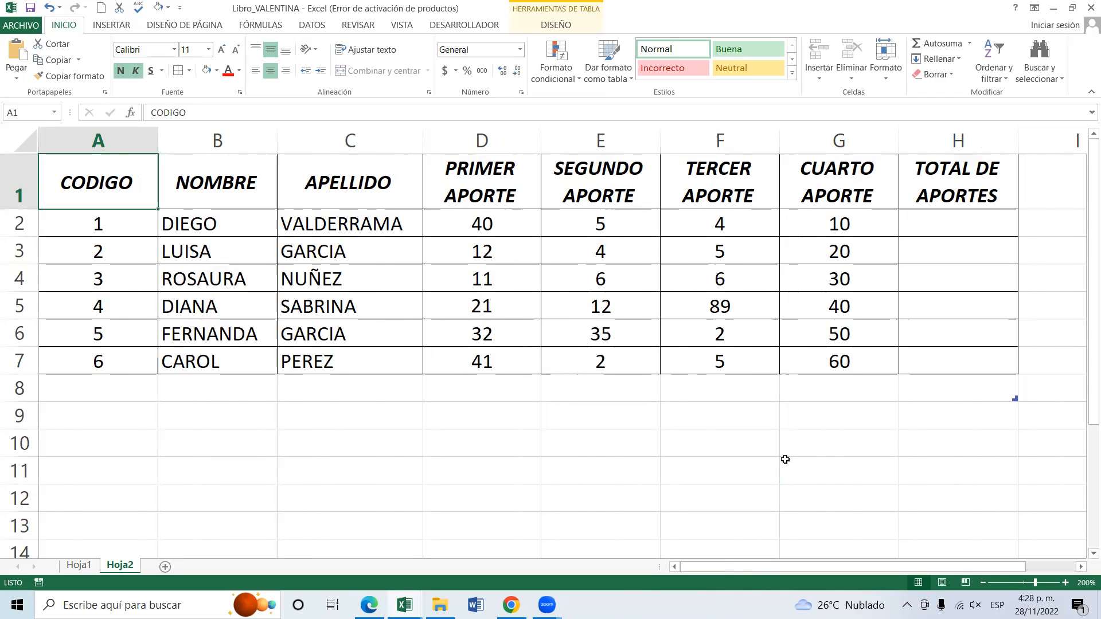
# Review the first person's four contributions in cells D2 to G2 and the empty total cell H2.
pyautogui.click(489, 414)
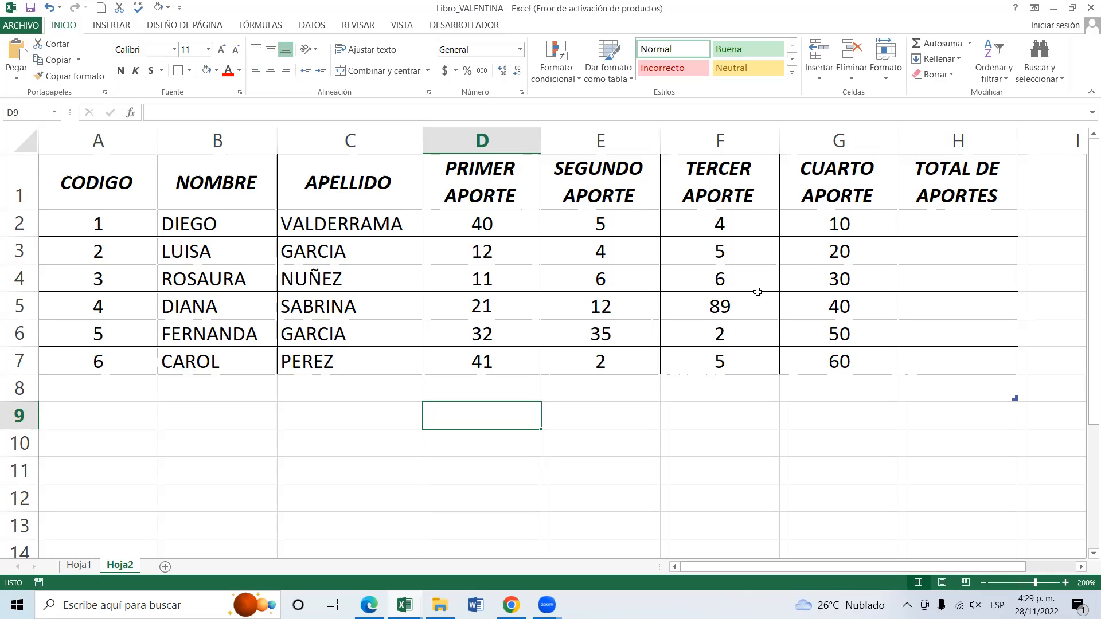
pyautogui.click(928, 222)
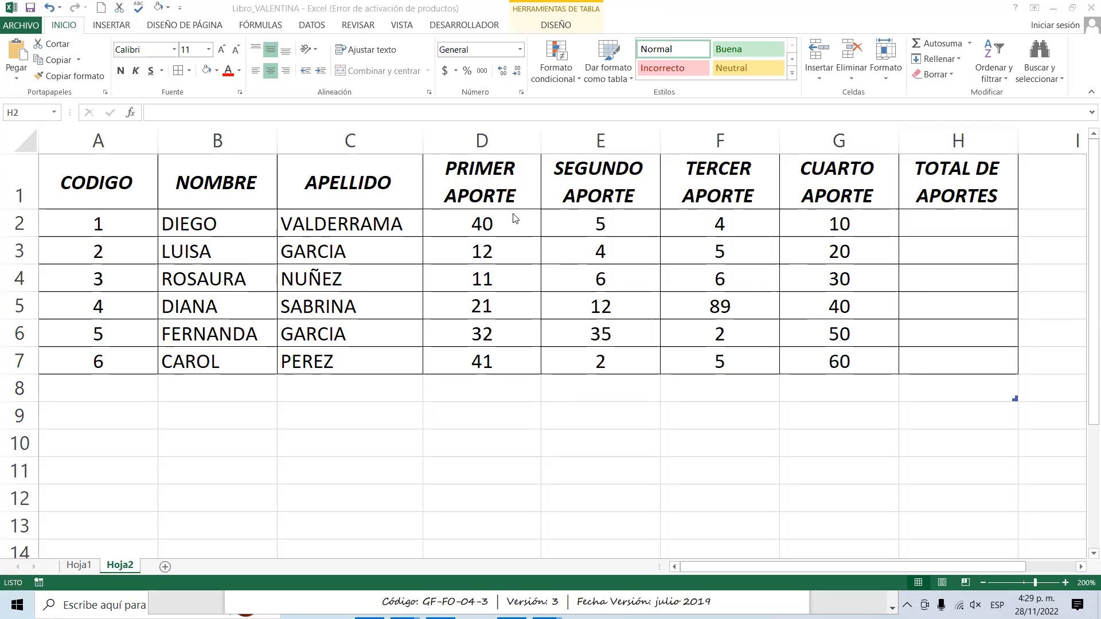
pyautogui.click(499, 224)
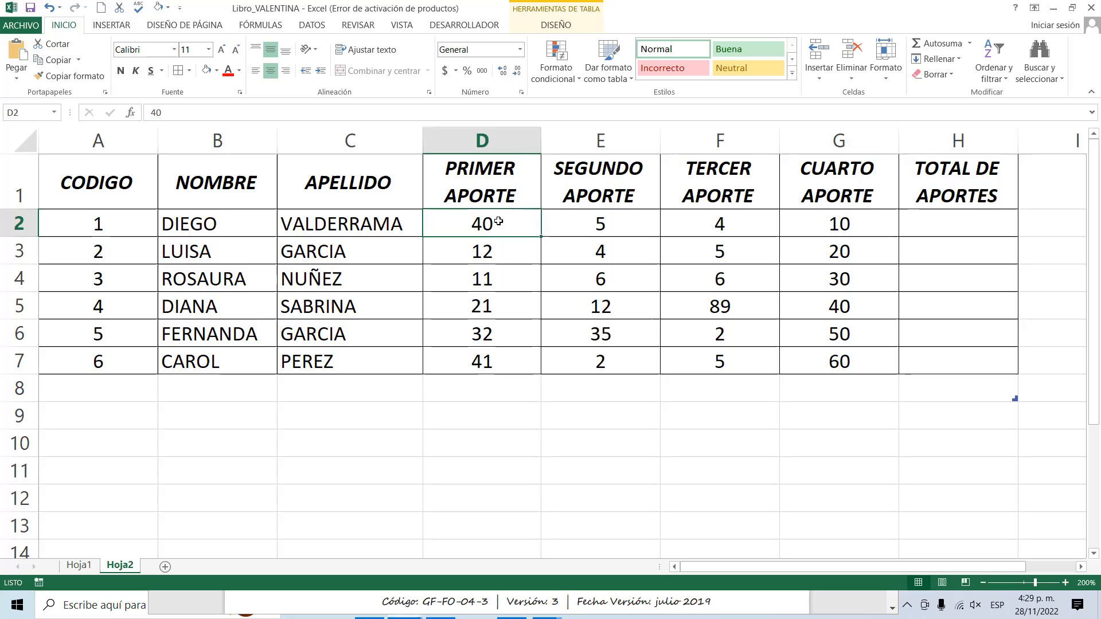
pyautogui.click(619, 223)
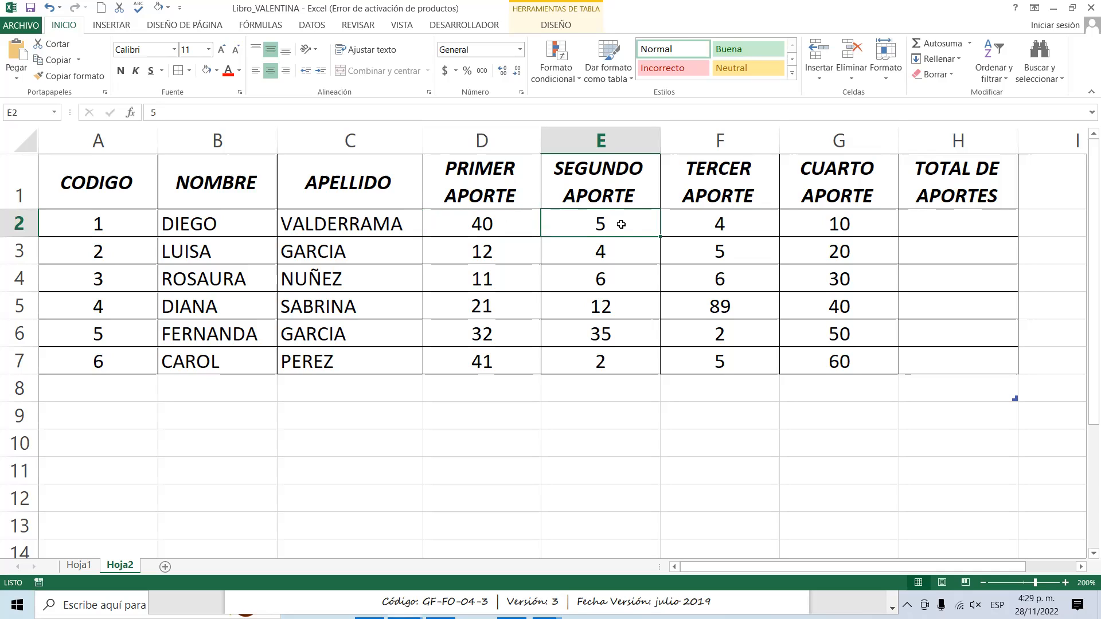
pyautogui.click(705, 226)
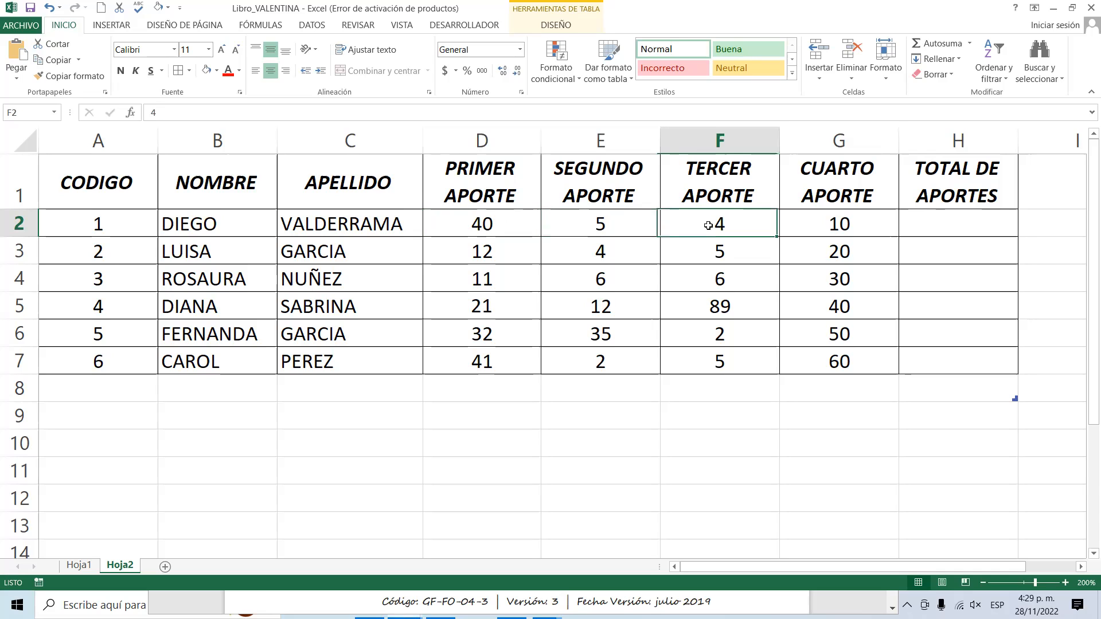
pyautogui.click(483, 224)
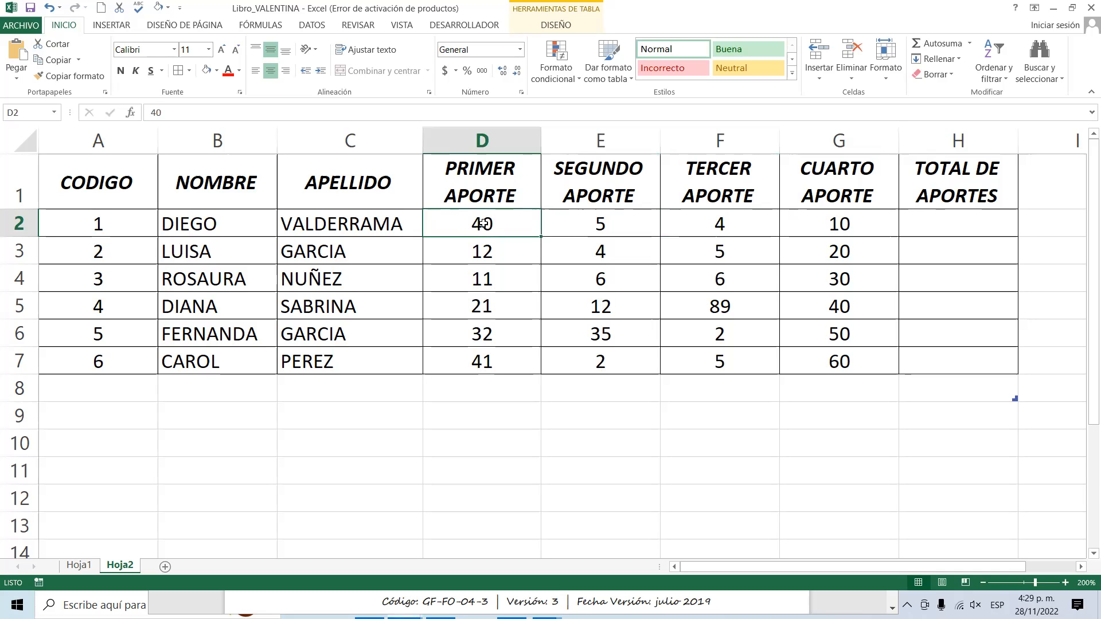
pyautogui.click(580, 223)
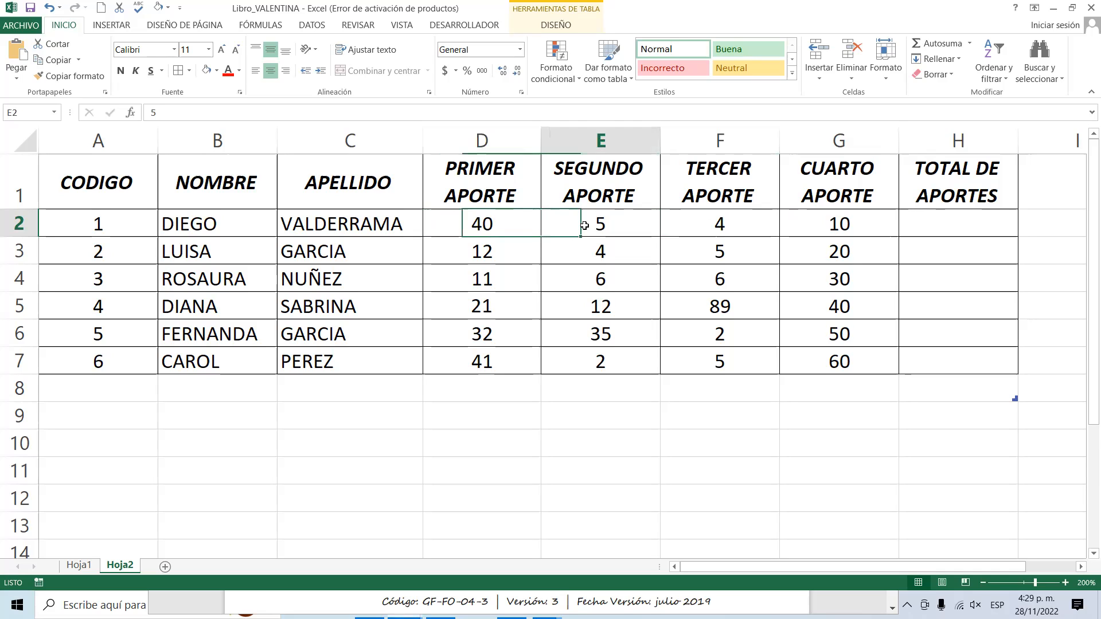
pyautogui.click(719, 224)
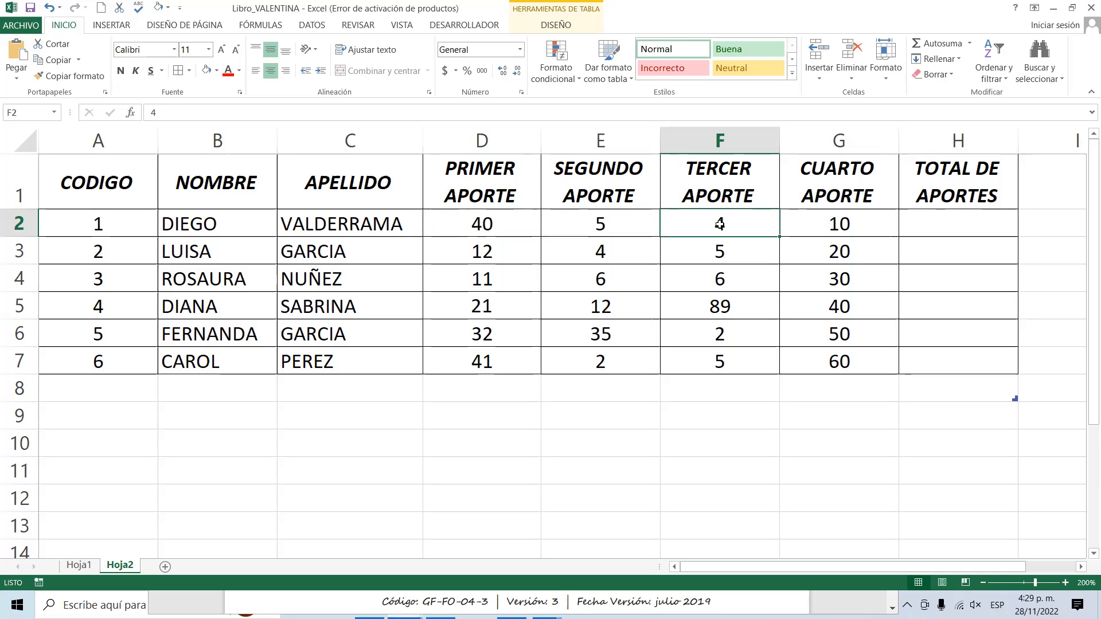
pyautogui.click(821, 224)
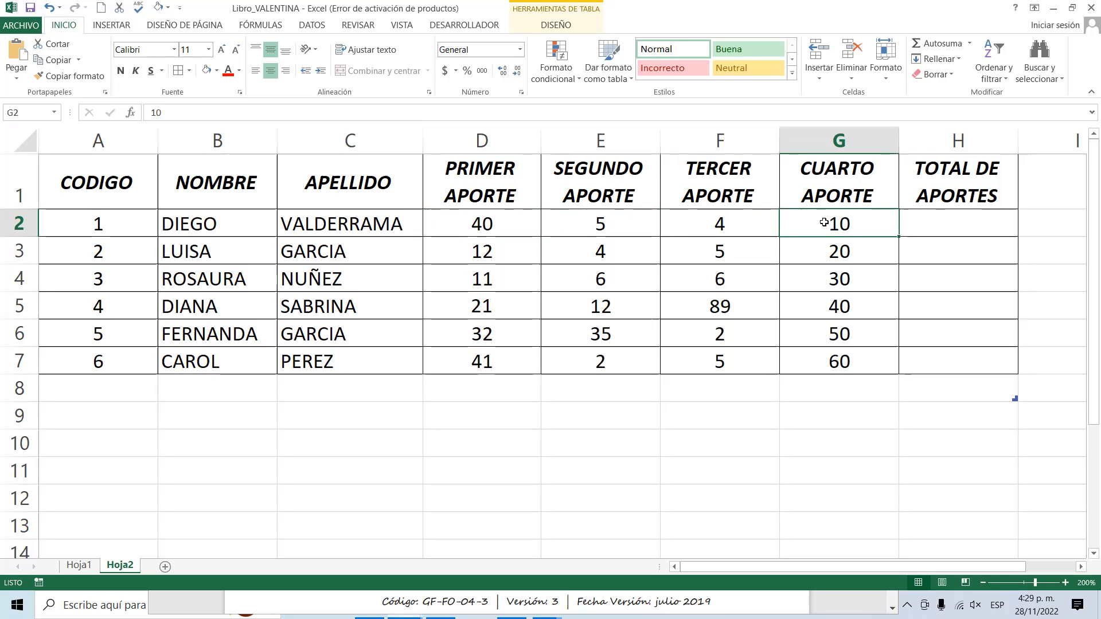
pyautogui.click(937, 222)
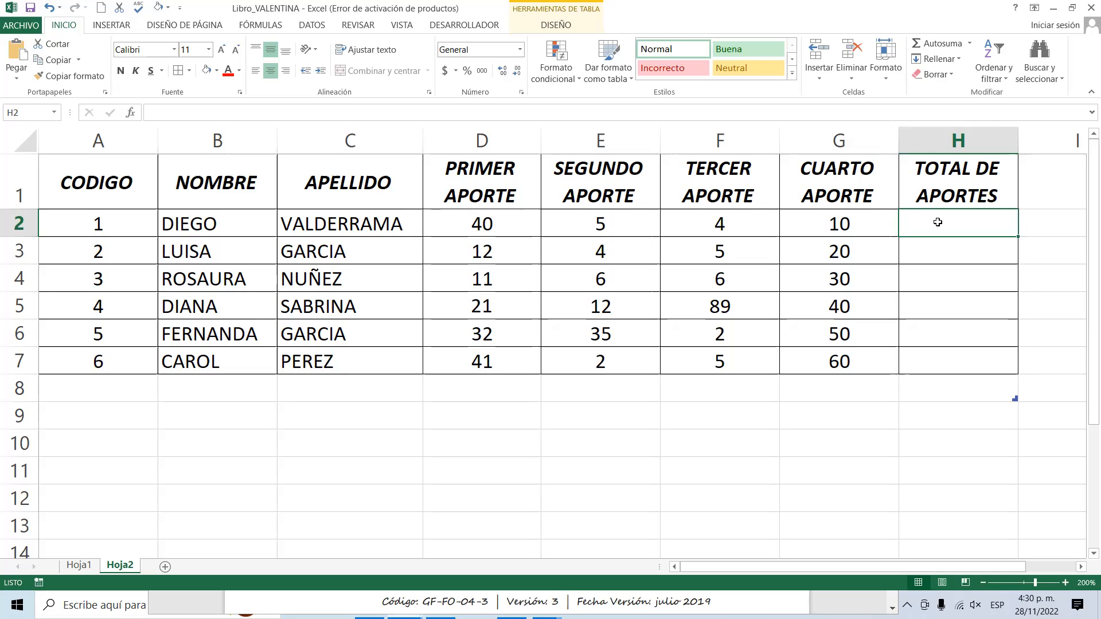
pyautogui.write('=')
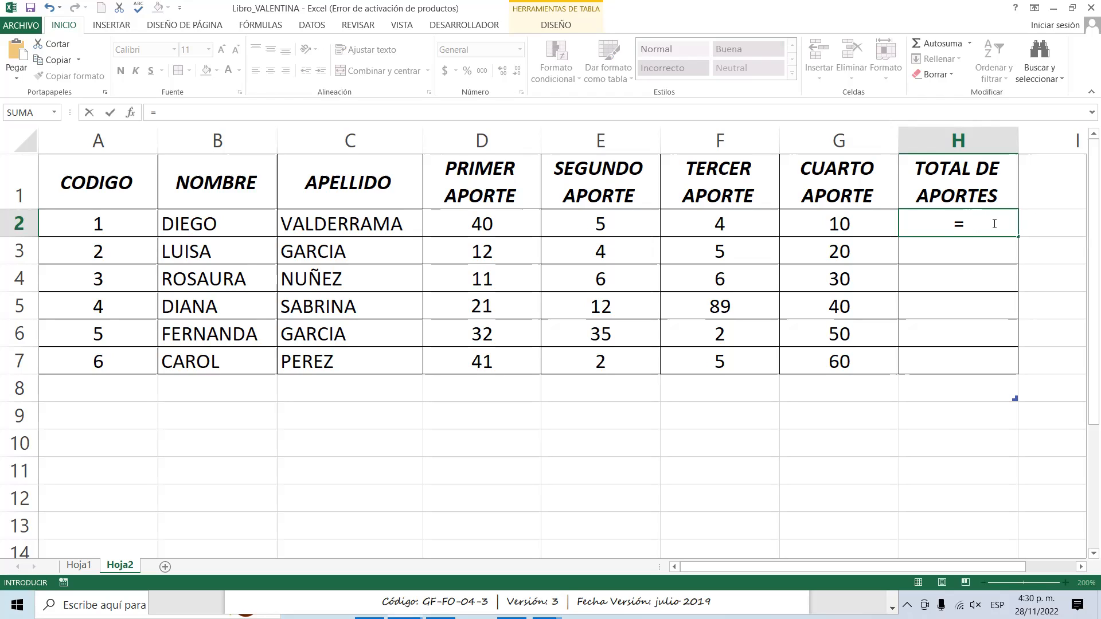
pyautogui.write('HH')
pyautogui.press('BackSpace')
pyautogui.press('BackSpace')
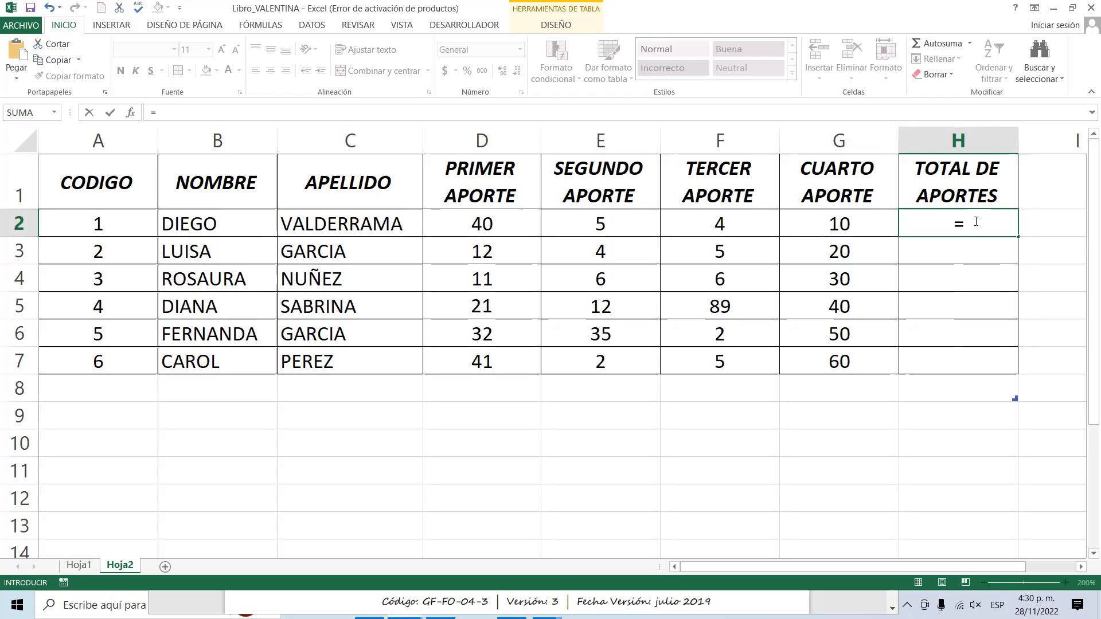
pyautogui.press('Escape')
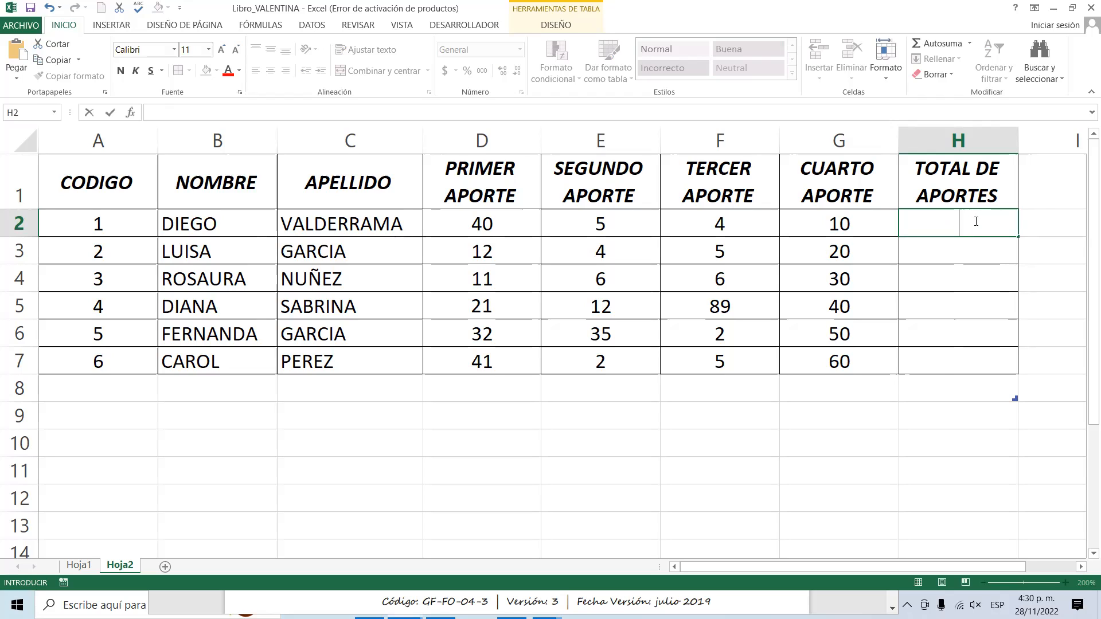
pyautogui.click(829, 390)
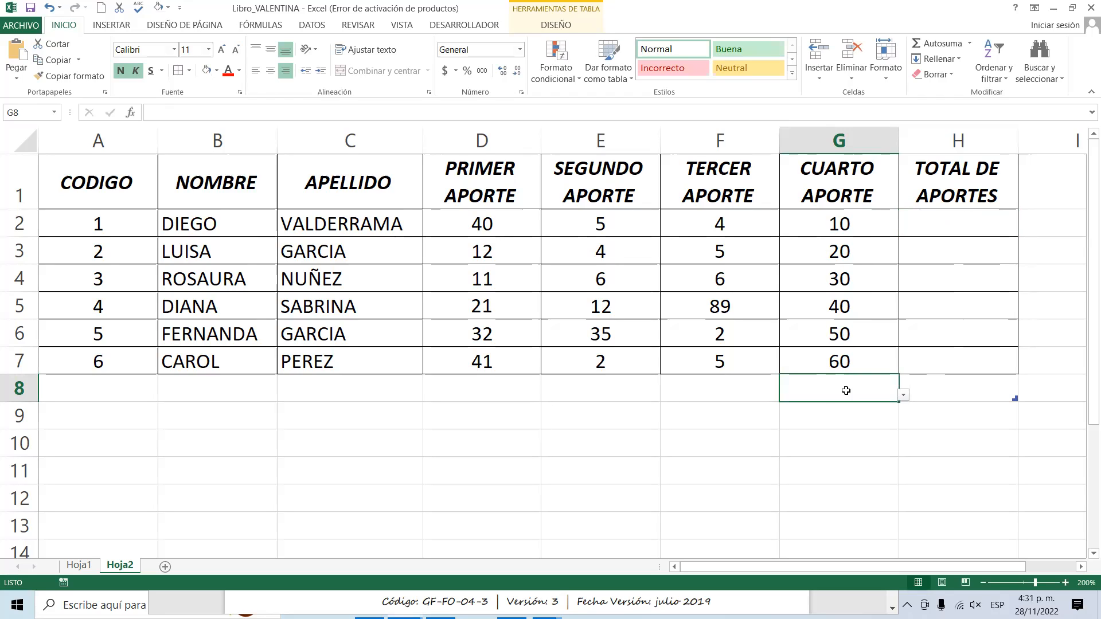
pyautogui.write('=')
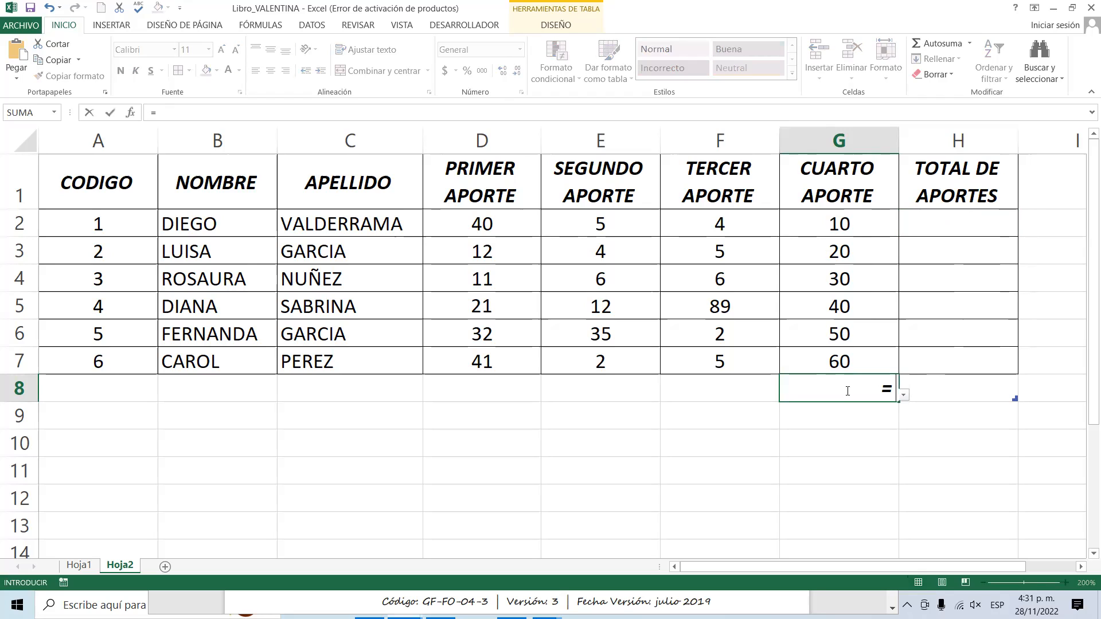
pyautogui.press('BackSpace')
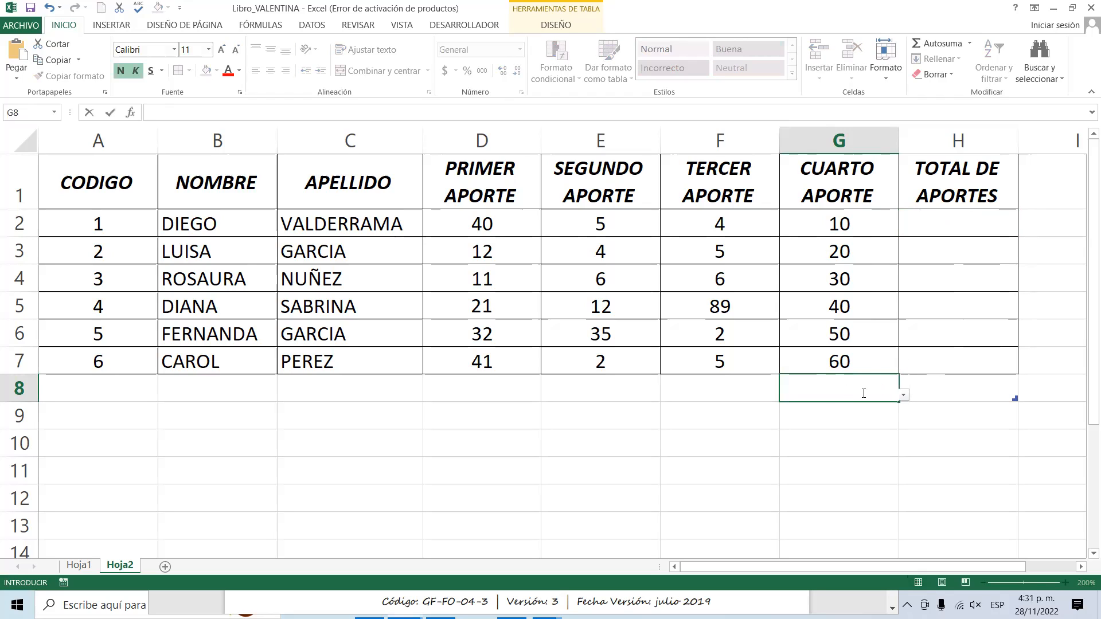
# Fill the first person's total cell, H2, with light green.
pyautogui.click(965, 226)
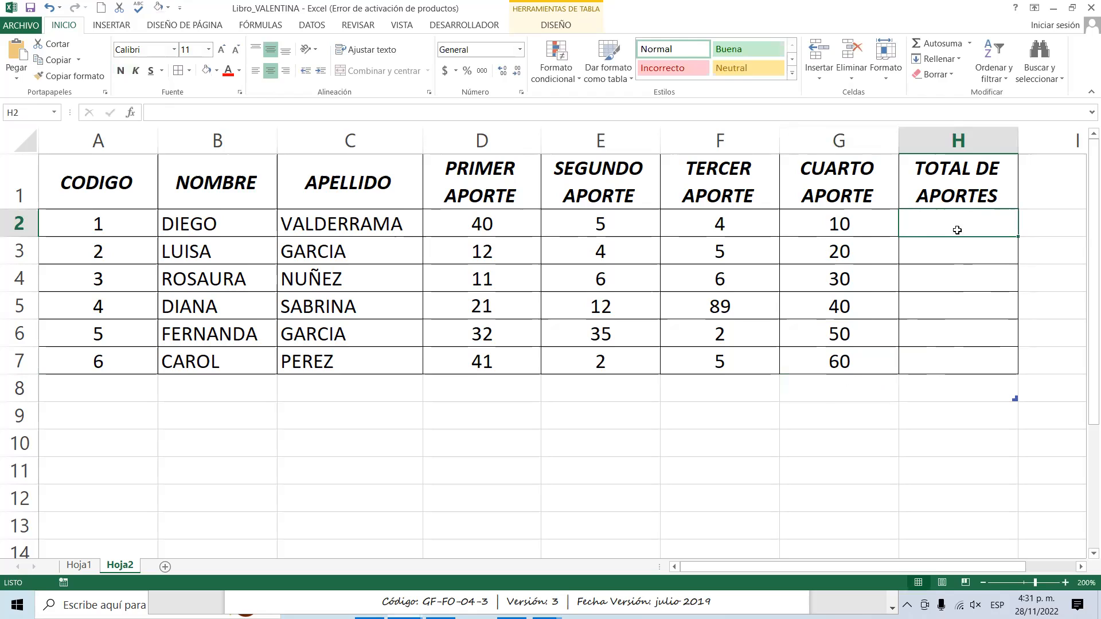
pyautogui.click(216, 71)
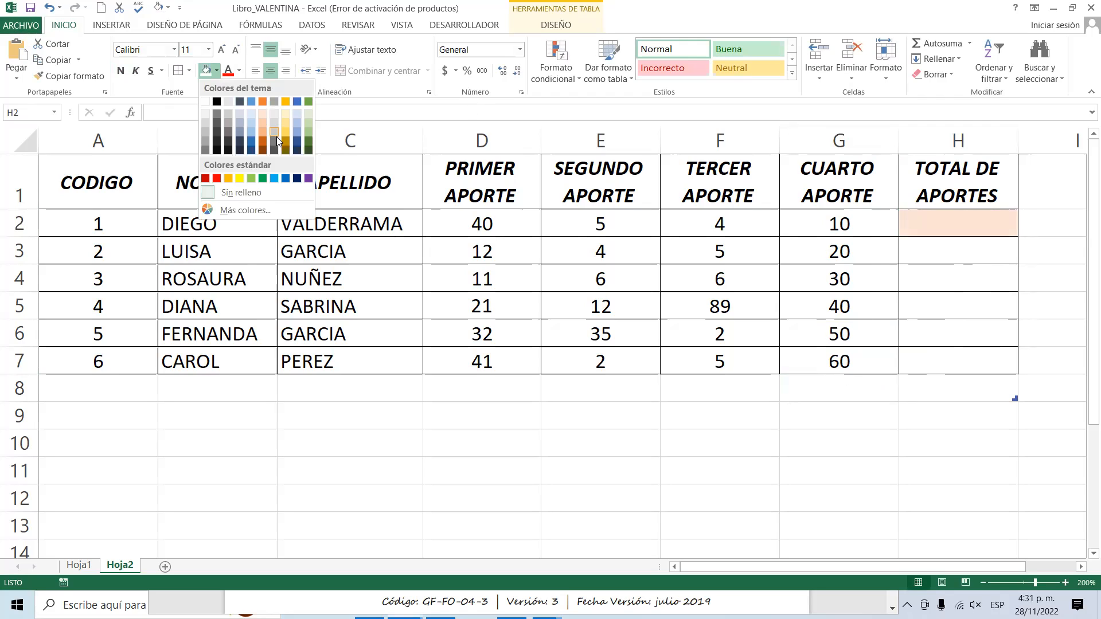
pyautogui.click(309, 125)
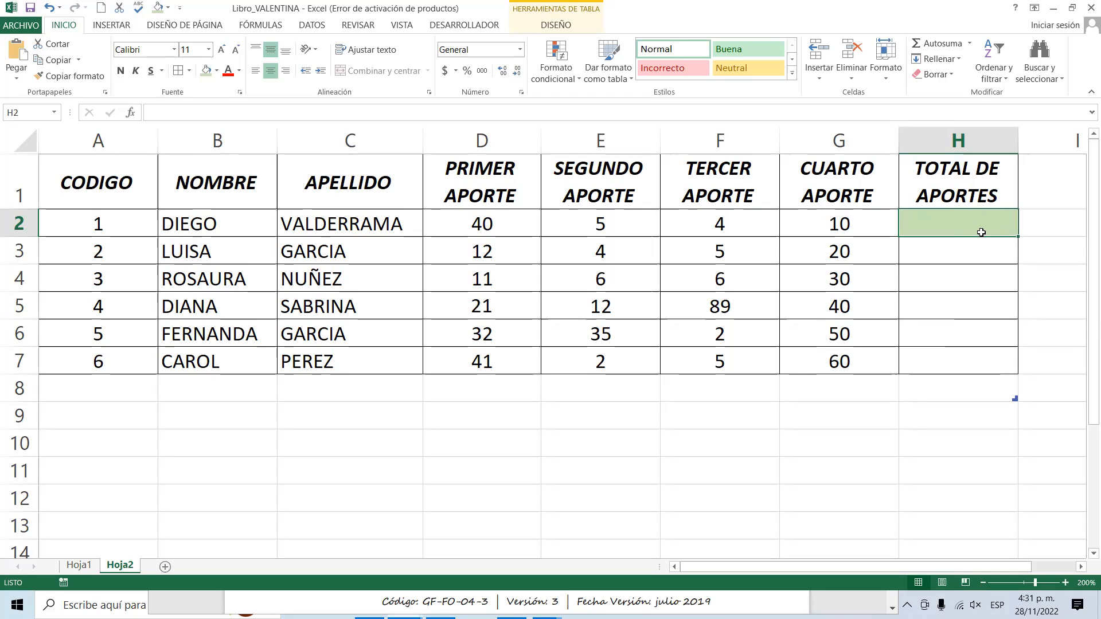
pyautogui.write('=')
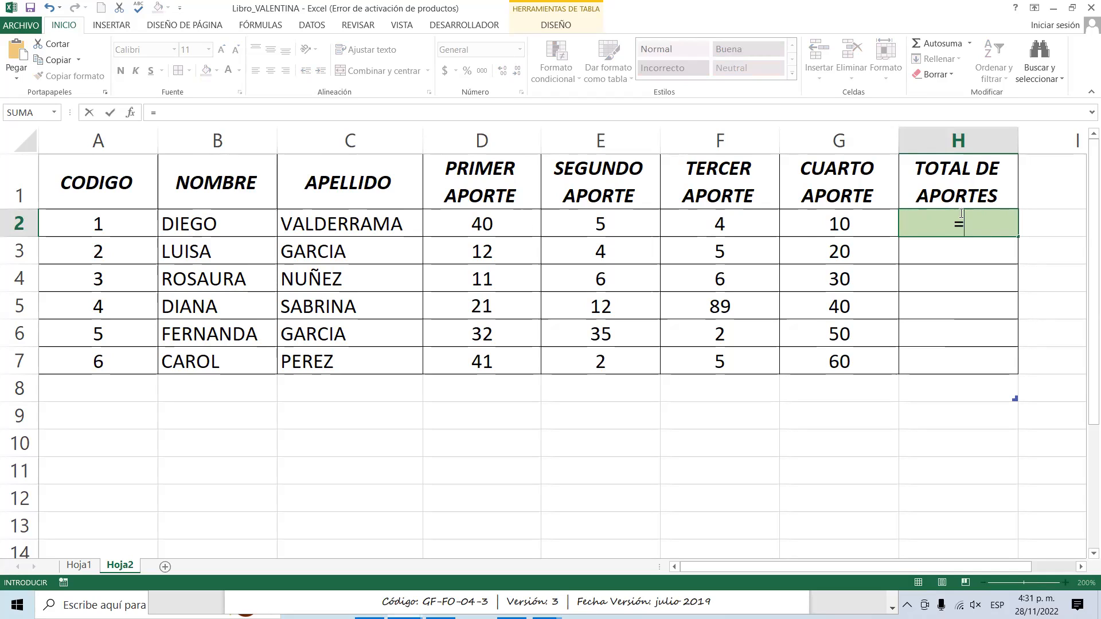
pyautogui.click(493, 223)
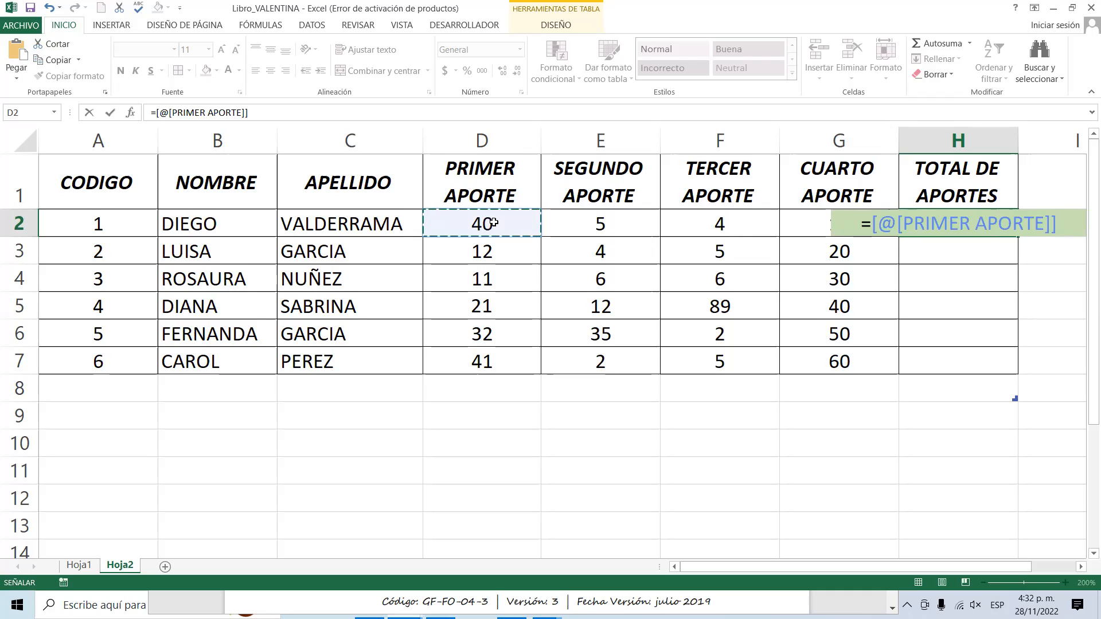
pyautogui.press('BackSpace')
pyautogui.press('BackSpace')
pyautogui.press('BackSpace')
pyautogui.press('BackSpace')
pyautogui.press('BackSpace')
pyautogui.press('BackSpace')
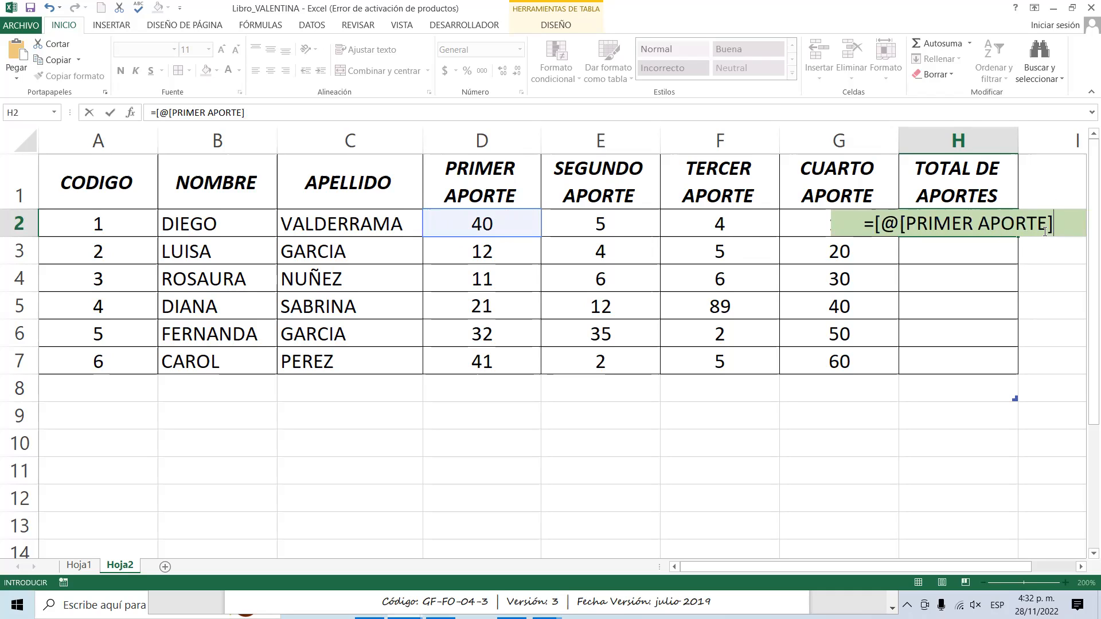
pyautogui.press('BackSpace')
pyautogui.press('BackSpace')
pyautogui.press('BackSpace')
pyautogui.press('BackSpace')
pyautogui.press('BackSpace')
pyautogui.press('BackSpace')
pyautogui.press('BackSpace')
pyautogui.press('BackSpace')
pyautogui.press('BackSpace')
pyautogui.press('BackSpace')
pyautogui.press('BackSpace')
pyautogui.press('BackSpace')
pyautogui.press('BackSpace')
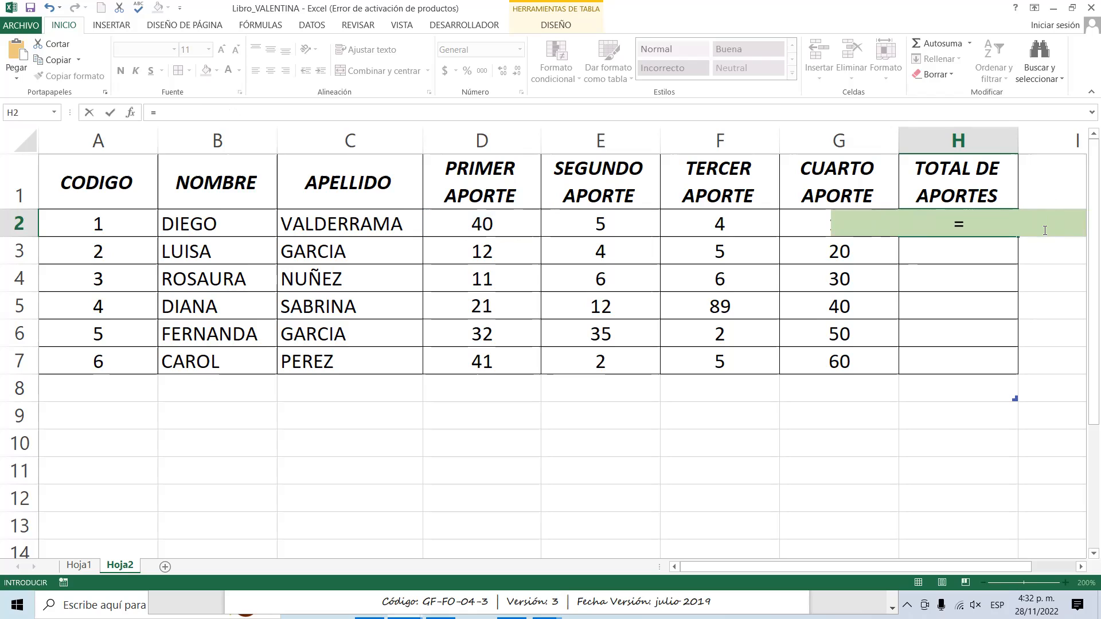
pyautogui.press('Return')
pyautogui.click(947, 225)
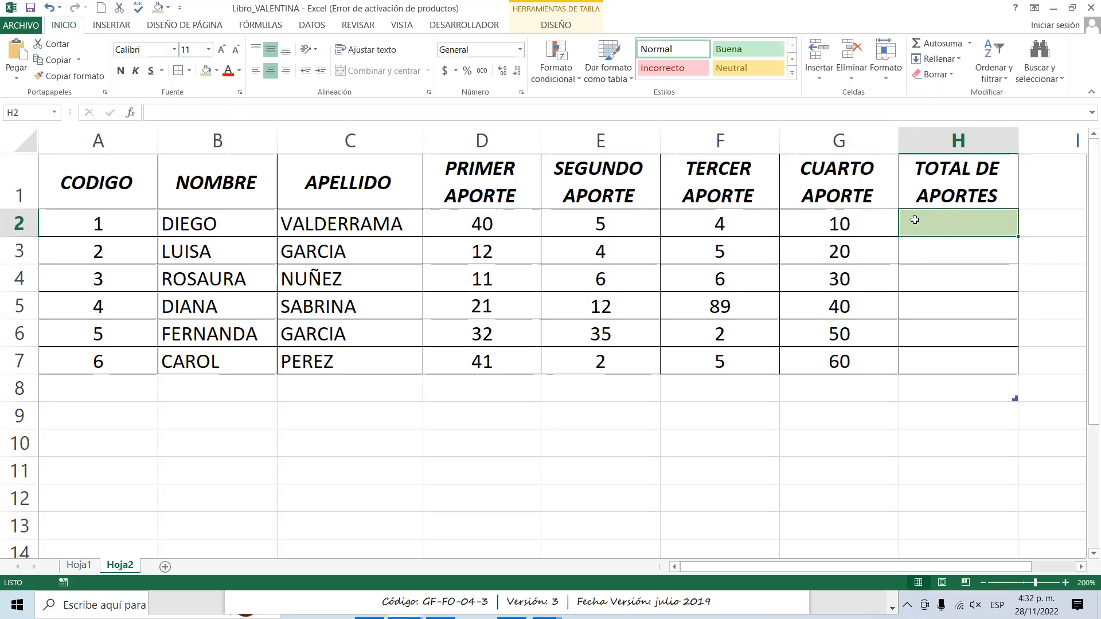
pyautogui.write('=')
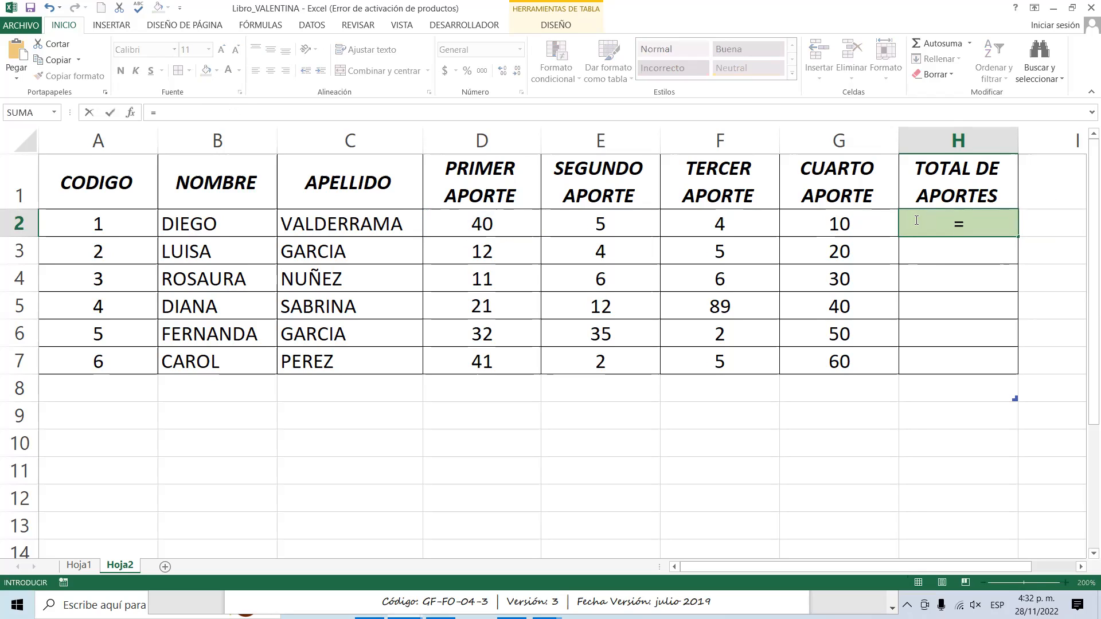
pyautogui.click(521, 223)
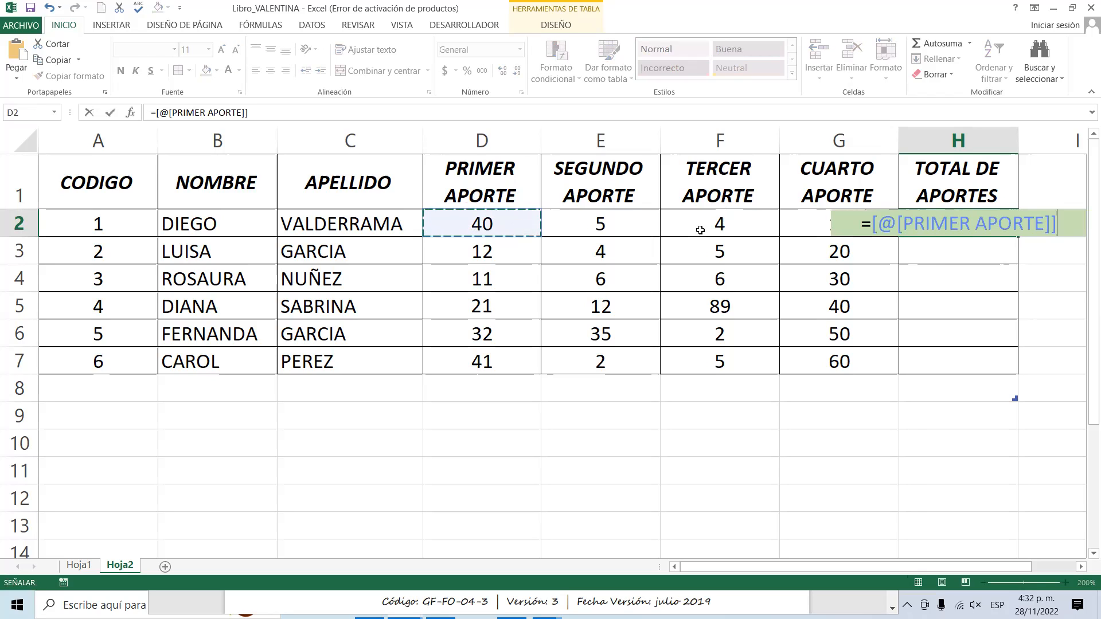
pyautogui.press('BackSpace')
pyautogui.press('BackSpace')
pyautogui.press('BackSpace')
pyautogui.press('BackSpace')
pyautogui.press('BackSpace')
pyautogui.press('BackSpace')
pyautogui.press('BackSpace')
pyautogui.press('BackSpace')
pyautogui.press('BackSpace')
pyautogui.press('BackSpace')
pyautogui.press('BackSpace')
pyautogui.press('BackSpace')
pyautogui.press('BackSpace')
pyautogui.press('BackSpace')
pyautogui.press('BackSpace')
pyautogui.press('BackSpace')
pyautogui.press('BackSpace')
pyautogui.press('BackSpace')
pyautogui.press('BackSpace')
pyautogui.click(983, 271)
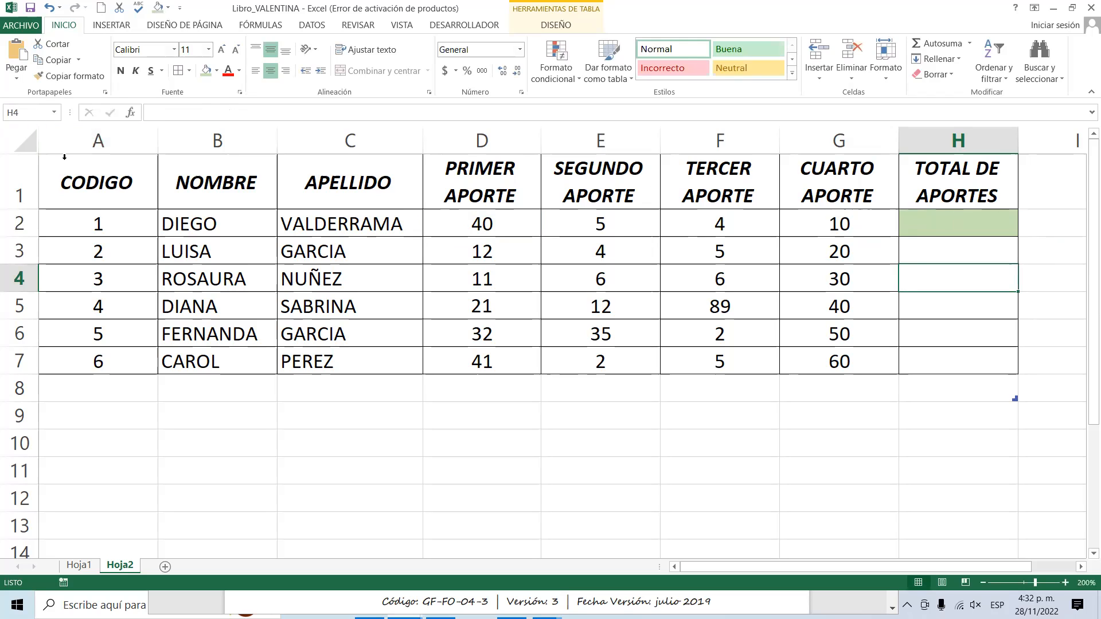
# Copy the whole contributions table in the range A1:H7.
pyautogui.moveTo(131, 158); pyautogui.dragTo(488, 257)
pyautogui.click(115, 162)
pyautogui.click(117, 176)
pyautogui.moveTo(117, 175); pyautogui.dragTo(976, 362)
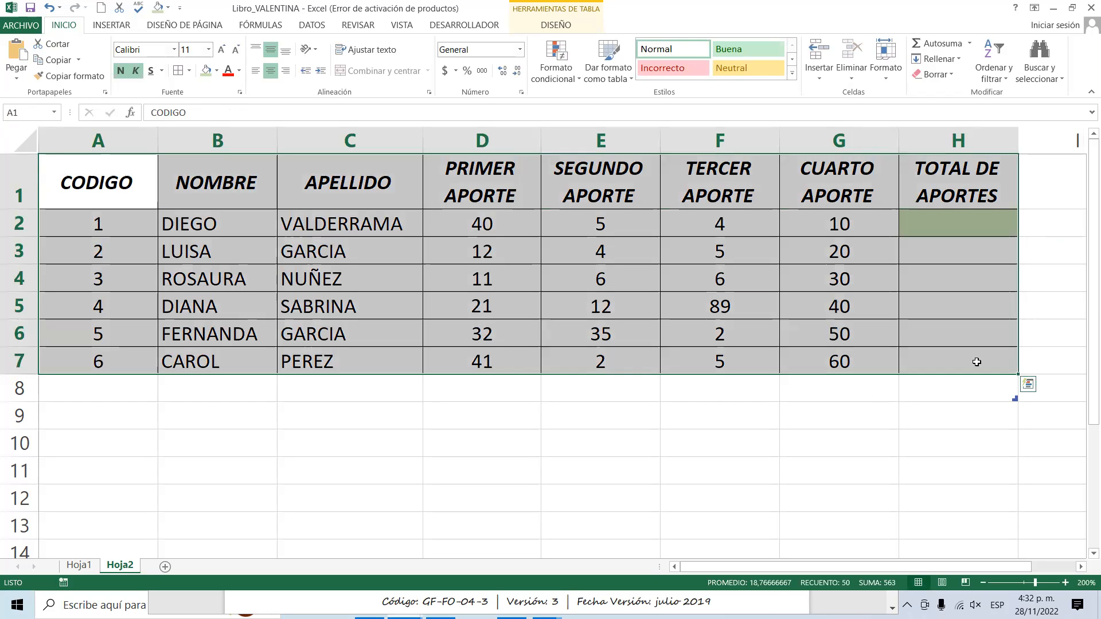
pyautogui.hotkey('ctrl', 'c')
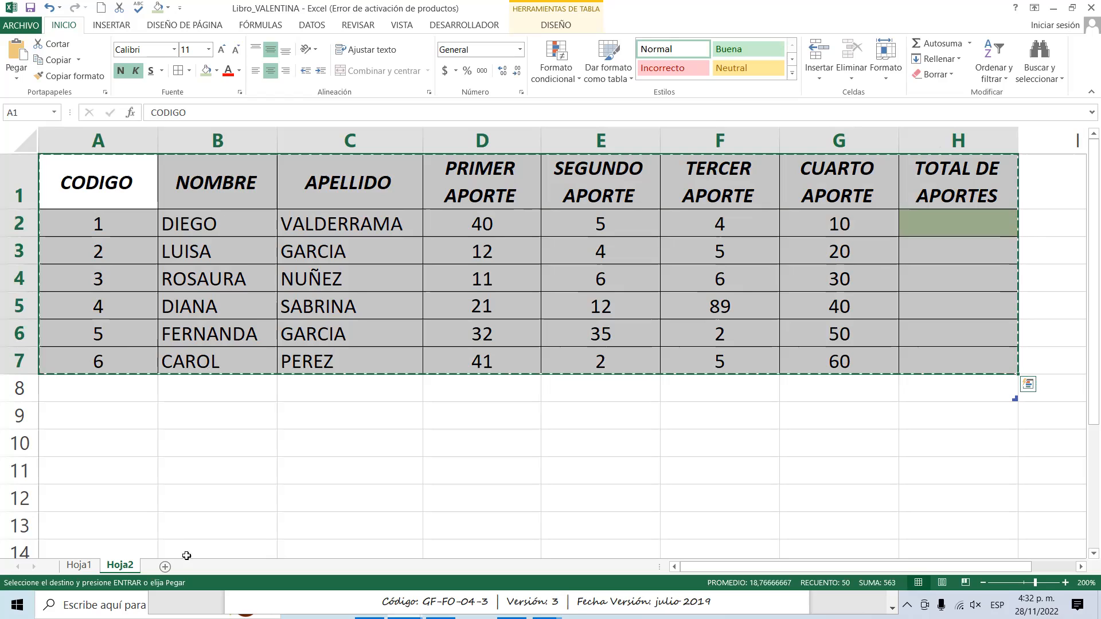
# Add a new sheet and paste the copied table into it as values only, starting at A1.
pyautogui.click(164, 568)
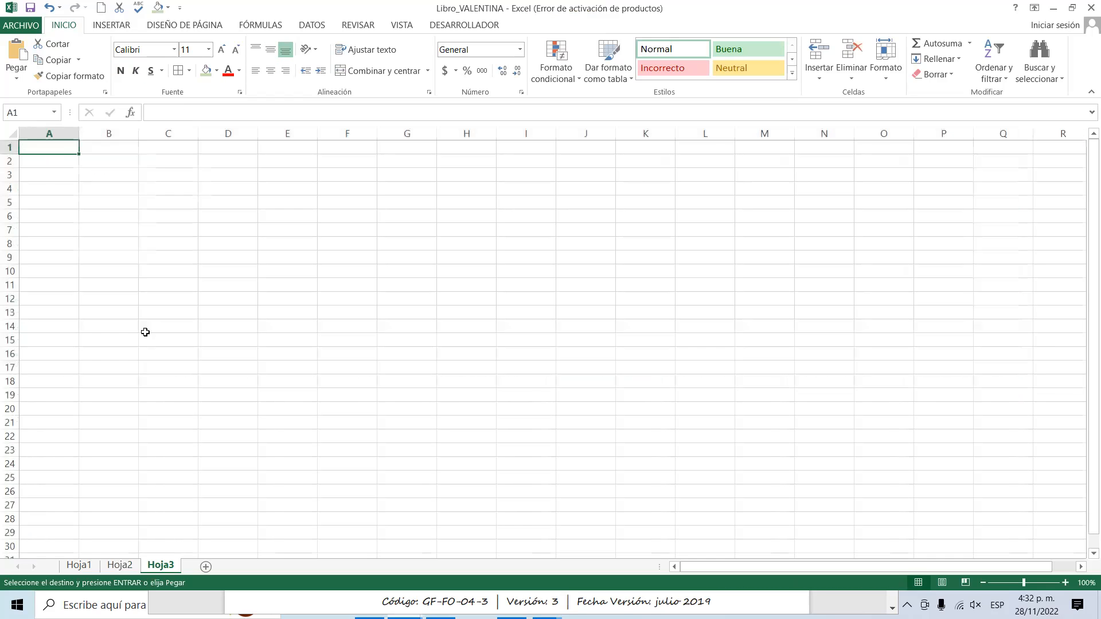
pyautogui.rightClick(61, 145)
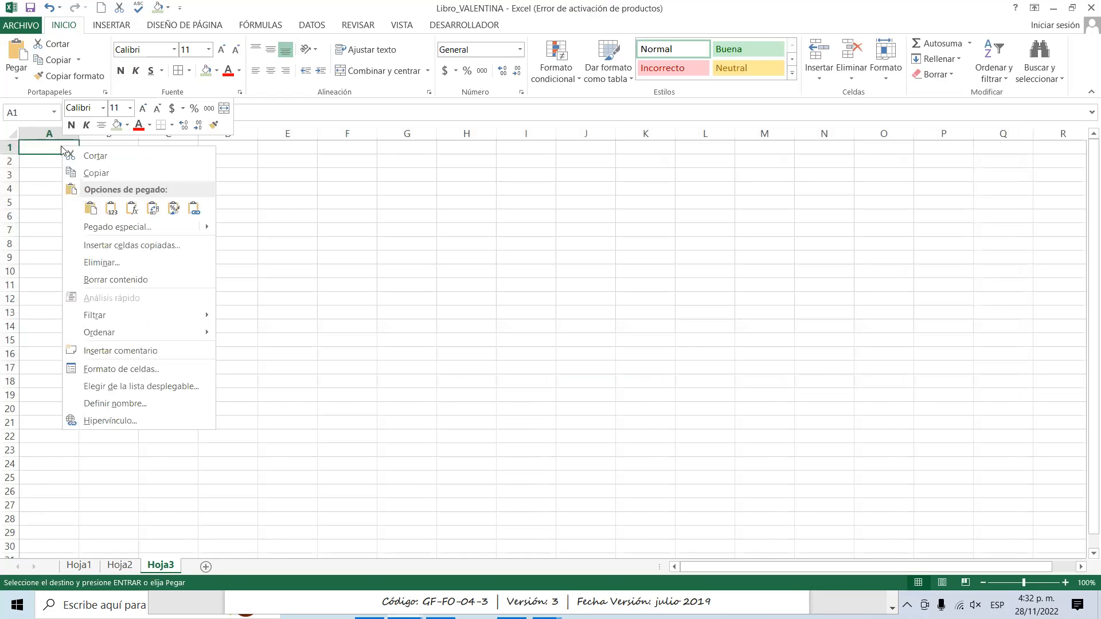
pyautogui.click(113, 208)
pyautogui.click(113, 208)
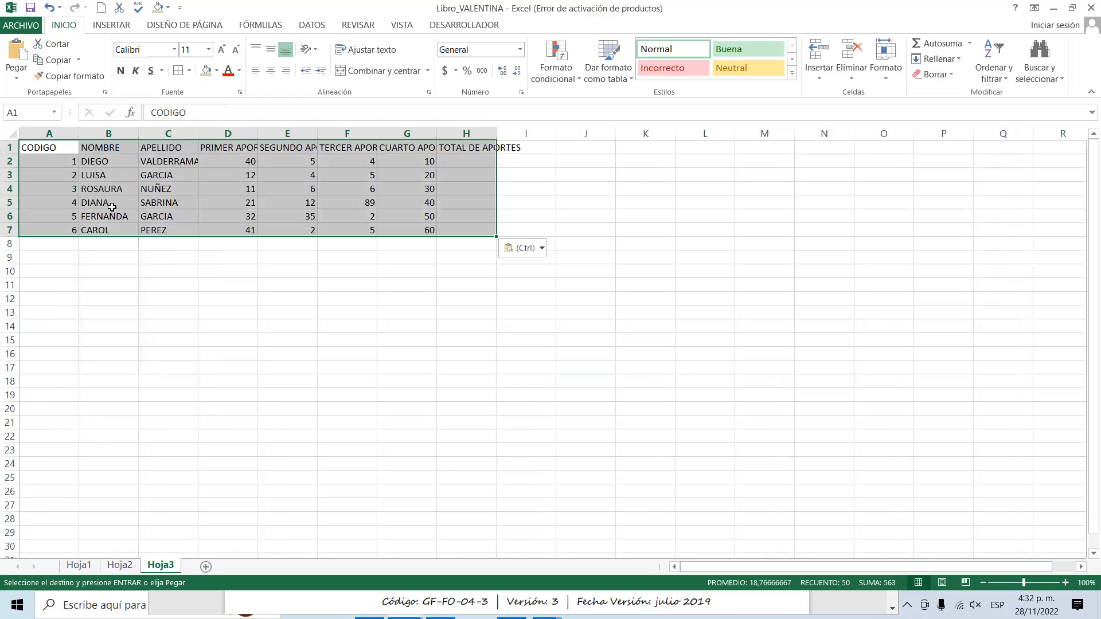
pyautogui.click(163, 268)
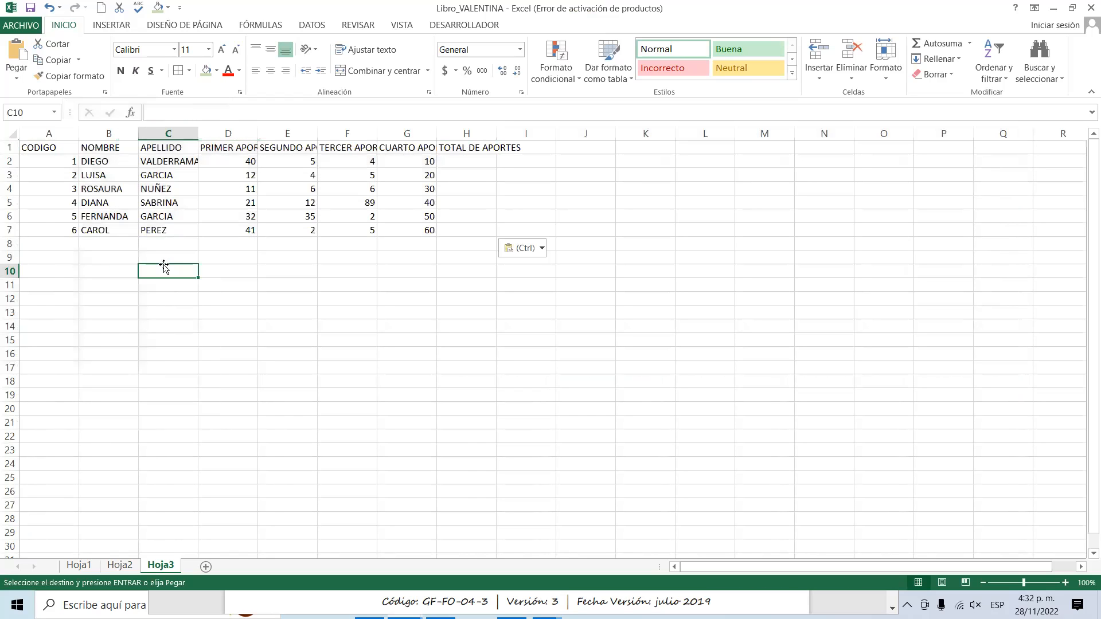
# Wrap the PRIMER APORTE heading in D1 and copy its format to the headings in E1:H1.
pyautogui.click(235, 148)
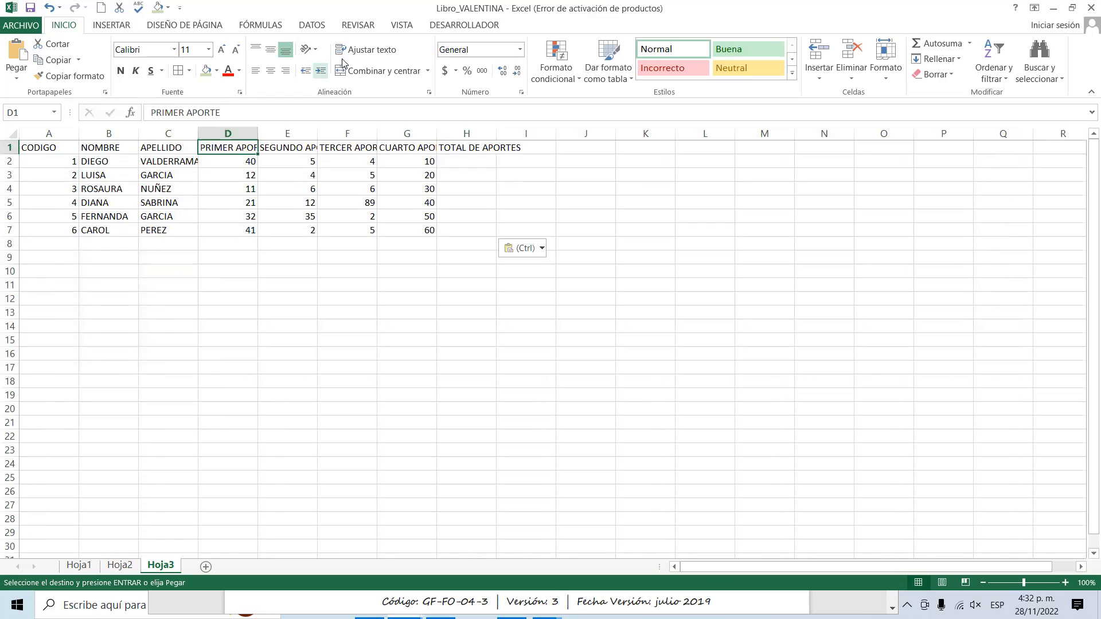
pyautogui.click(372, 51)
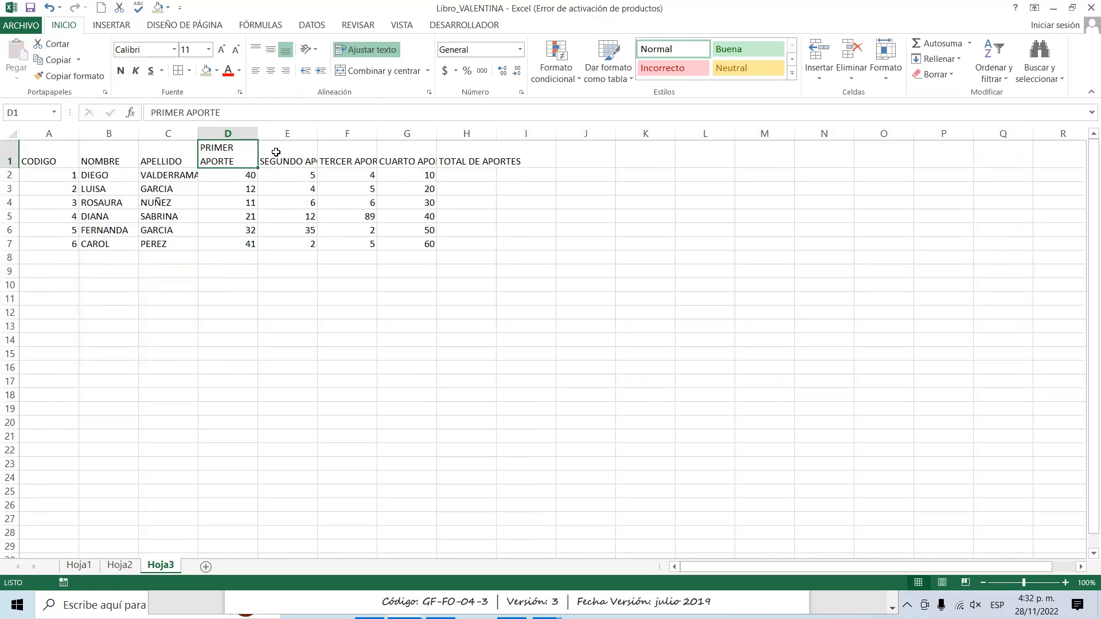
pyautogui.click(69, 76)
pyautogui.moveTo(303, 150)
pyautogui.mouseDown()
pyautogui.moveTo(503, 155)
pyautogui.moveTo(492, 154)
pyautogui.mouseUp()
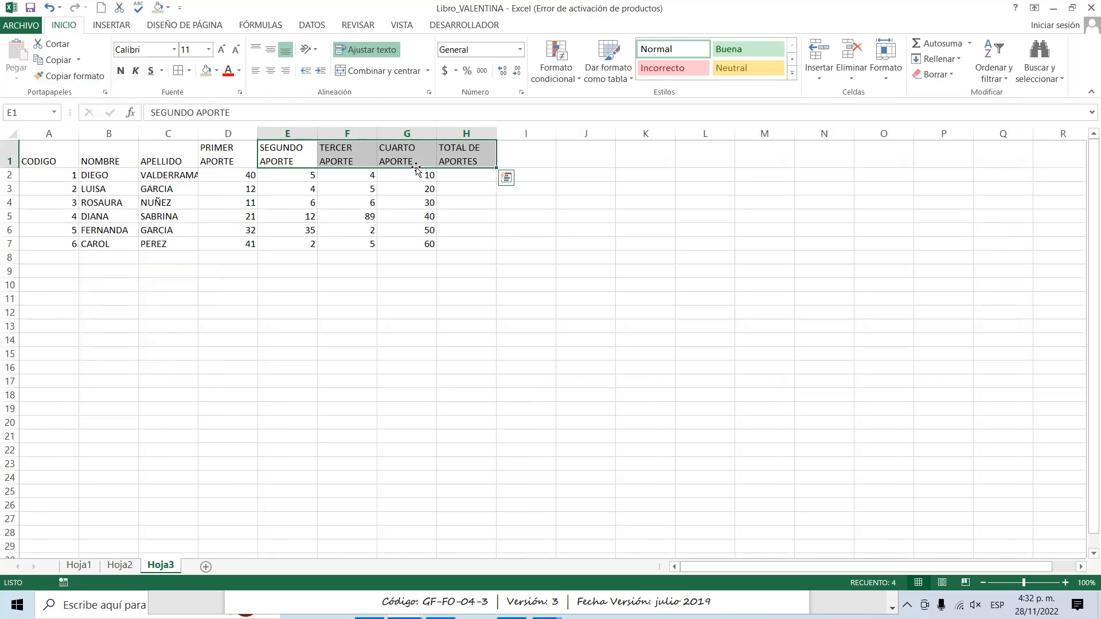
pyautogui.click(307, 203)
# Apply all borders to the pasted table in the range A1:H7.
pyautogui.moveTo(69, 152); pyautogui.dragTo(450, 243)
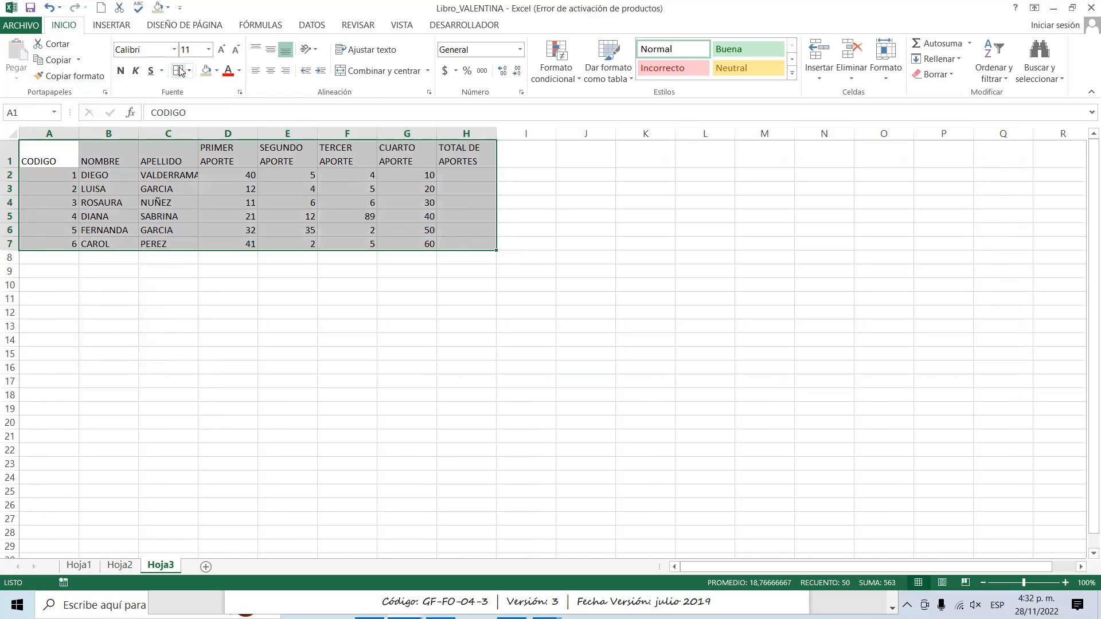
pyautogui.click(178, 70)
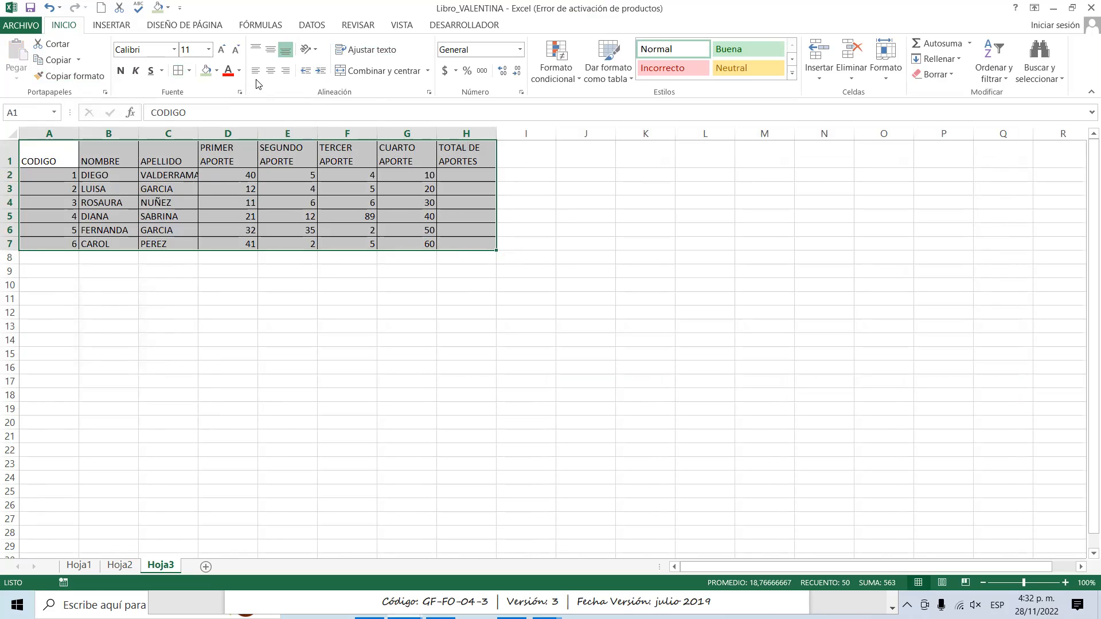
pyautogui.click(225, 176)
# Center the headings in A1:H1 both horizontally and vertically.
pyautogui.moveTo(49, 154); pyautogui.dragTo(489, 162)
pyautogui.click(270, 69)
pyautogui.click(273, 51)
pyautogui.click(445, 232)
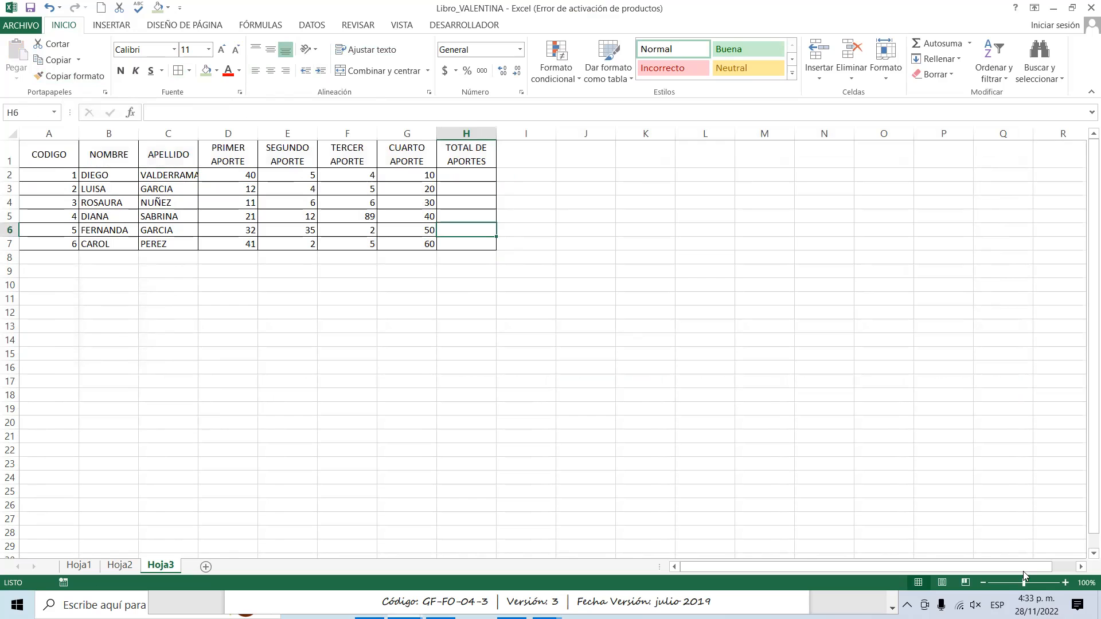
# Fill cell H2 under TOTAL DE APORTES on the new sheet with light green.
pyautogui.click(1065, 582)
pyautogui.click(1065, 583)
pyautogui.click(1065, 583)
pyautogui.click(1065, 583)
pyautogui.click(1065, 583)
pyautogui.click(1065, 583)
pyautogui.click(1065, 583)
pyautogui.click(1065, 583)
pyautogui.click(867, 216)
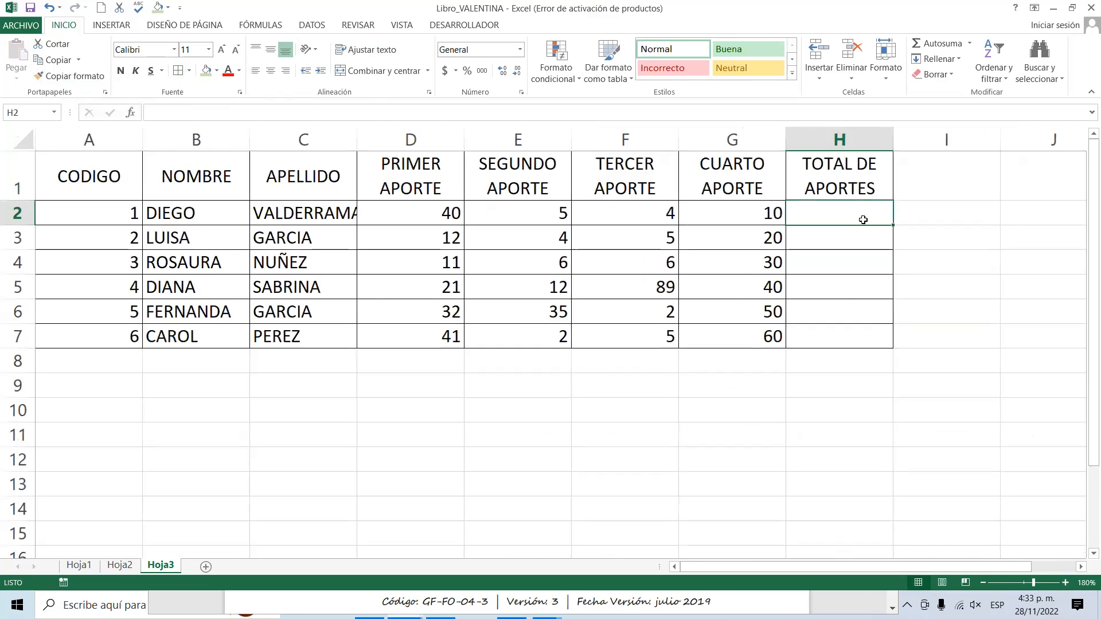
pyautogui.click(212, 70)
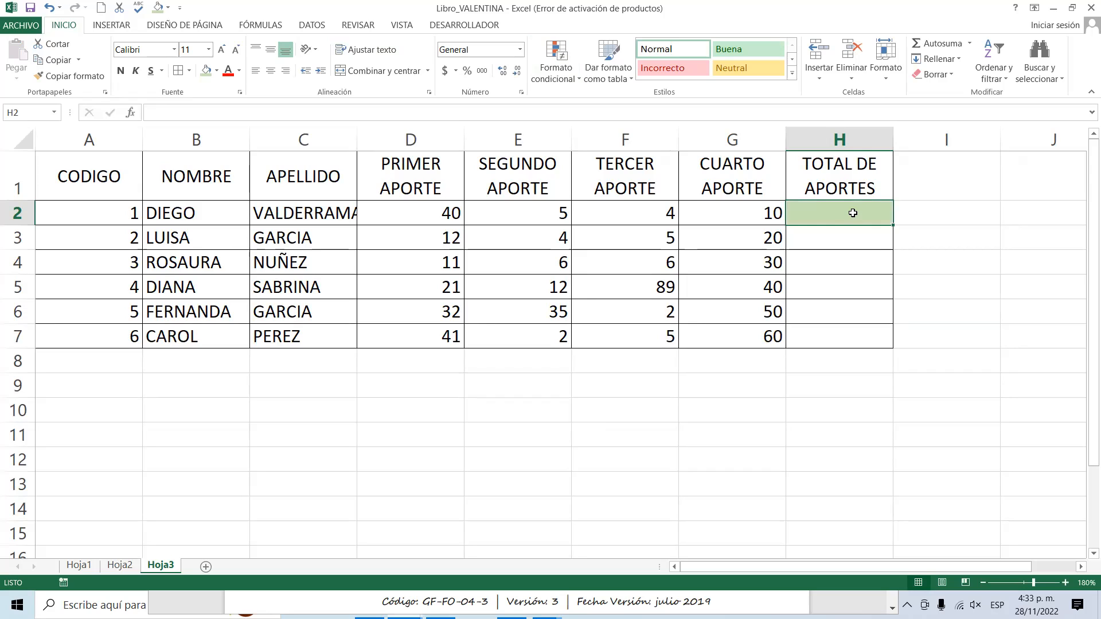
# Enter the formula =D2+E2+F2+G2 in H2 to total the first person's contributions by cell reference.
pyautogui.write('=')
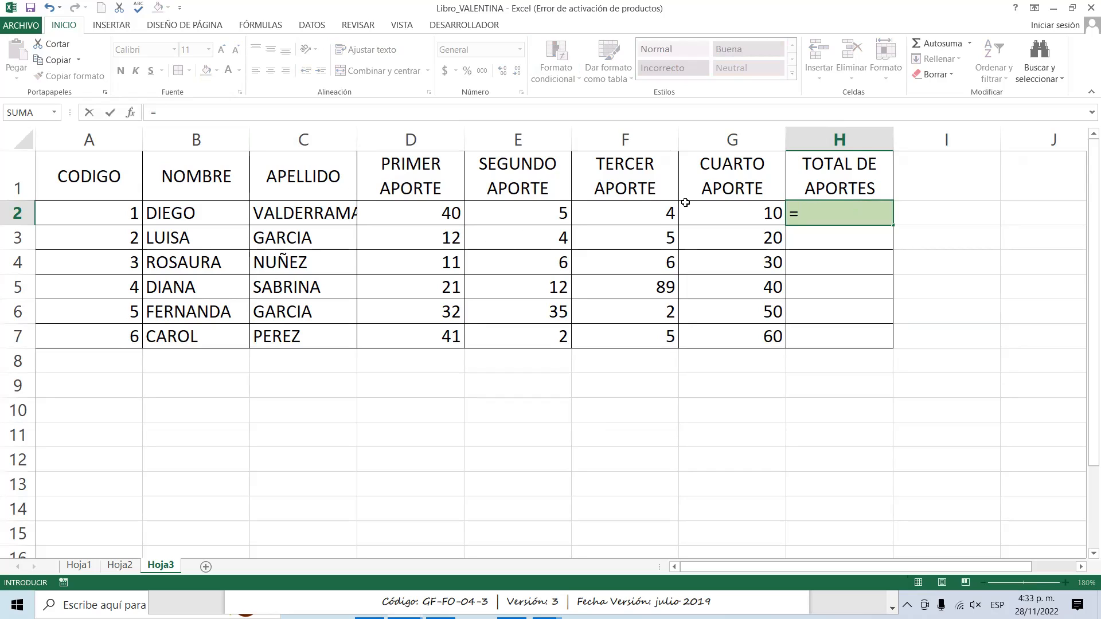
pyautogui.click(449, 211)
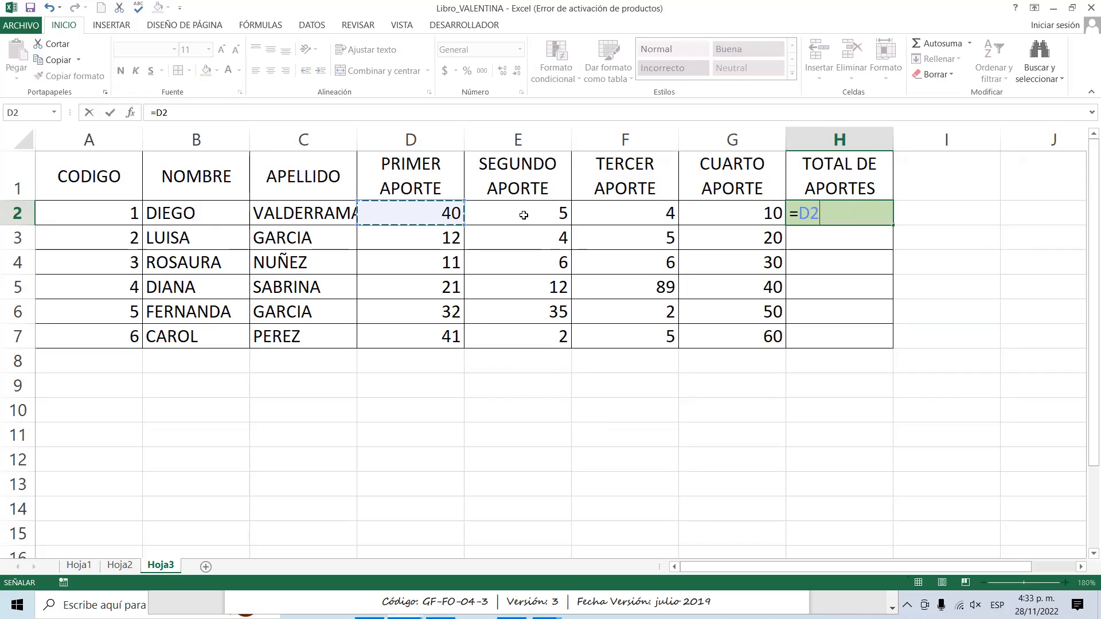
pyautogui.write('+')
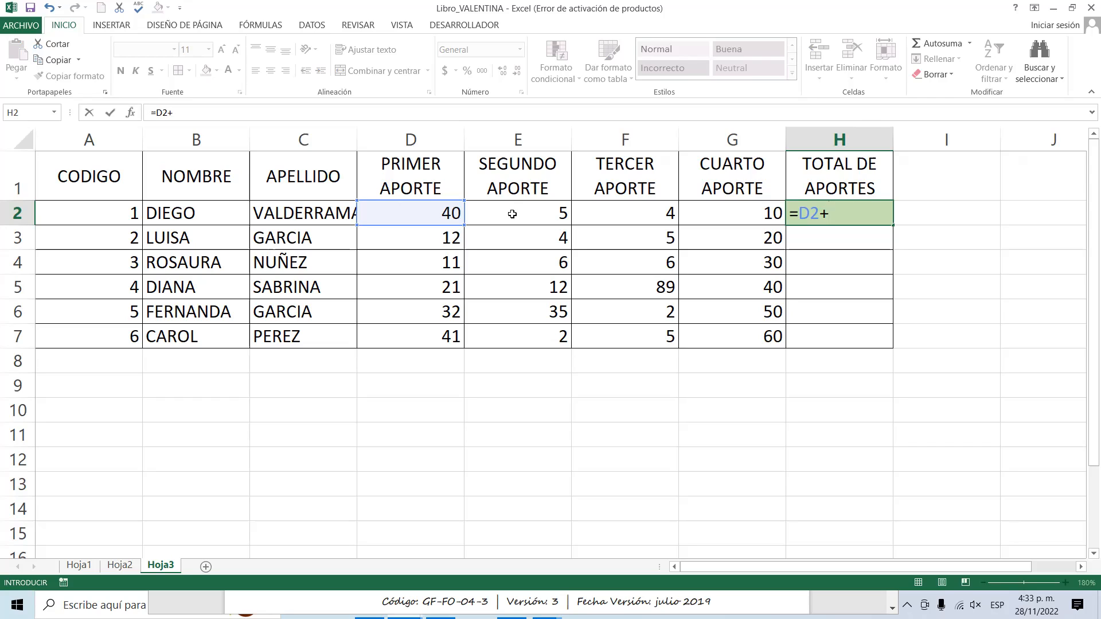
pyautogui.click(512, 214)
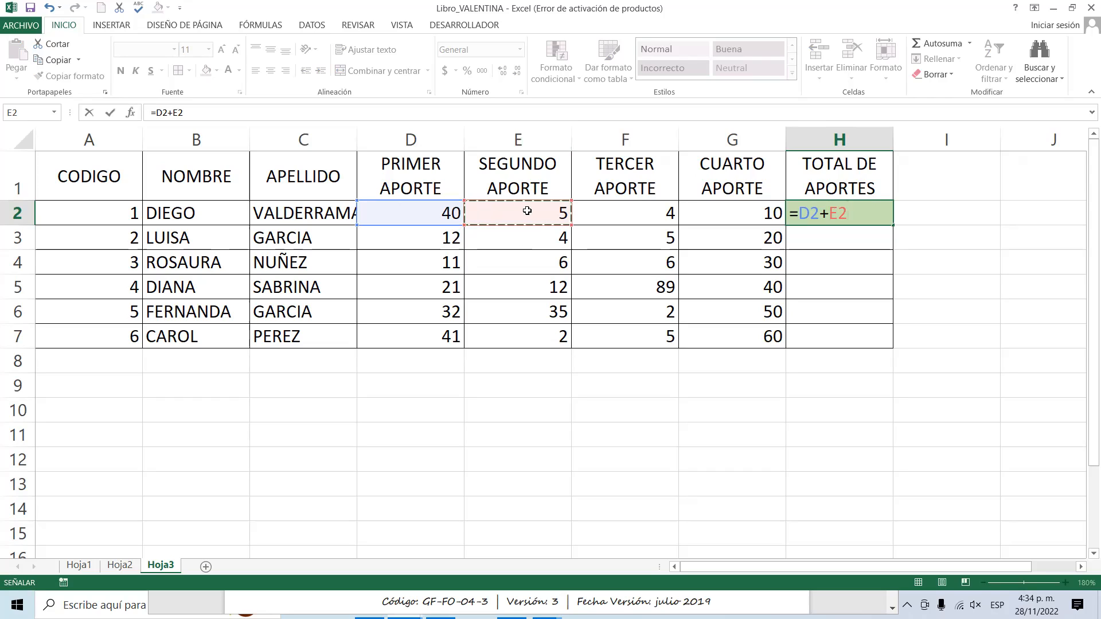
pyautogui.write('+')
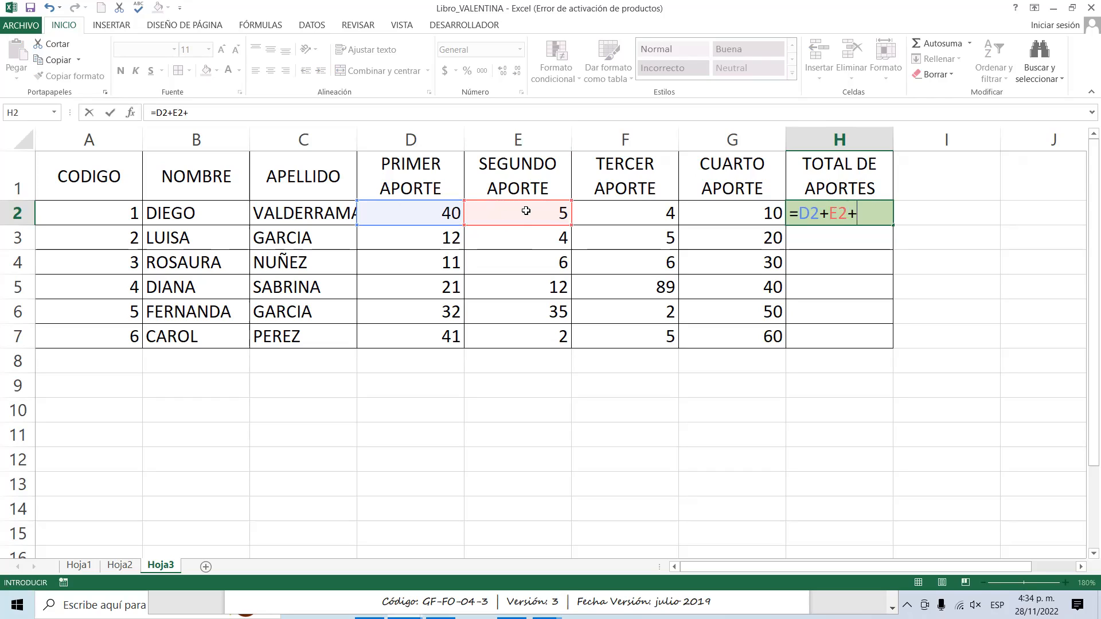
pyautogui.click(618, 210)
pyautogui.write('+')
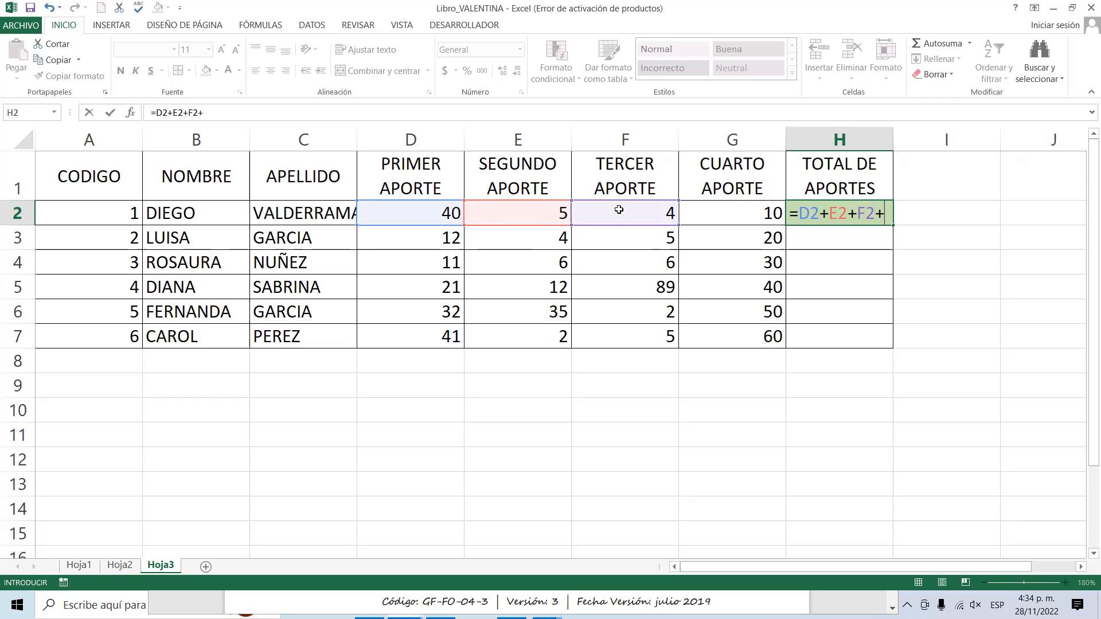
pyautogui.click(721, 214)
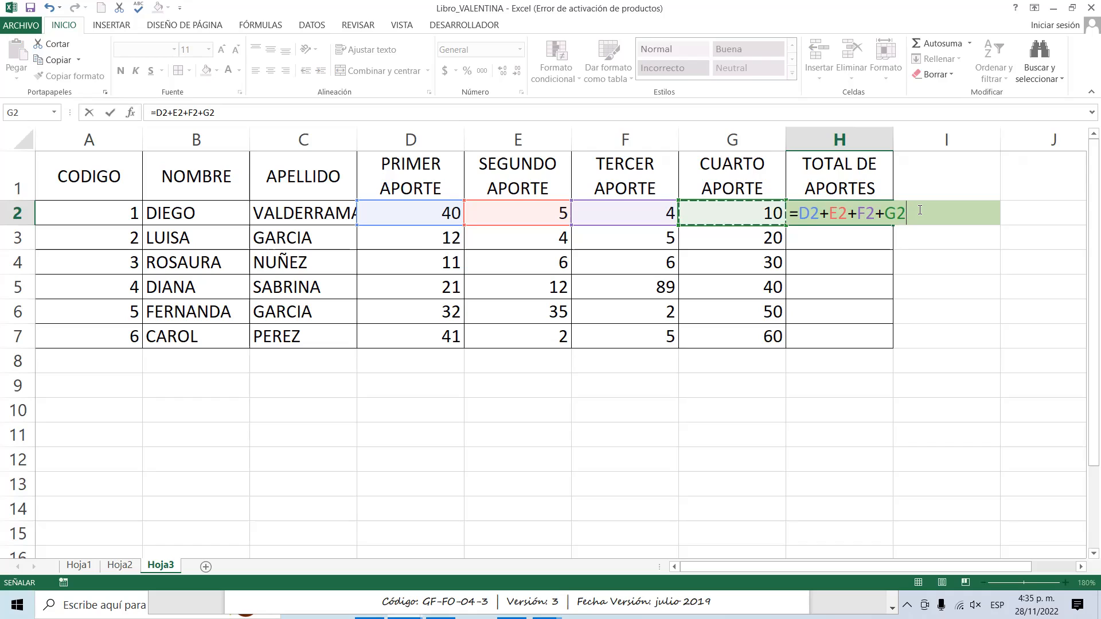
pyautogui.press('Return')
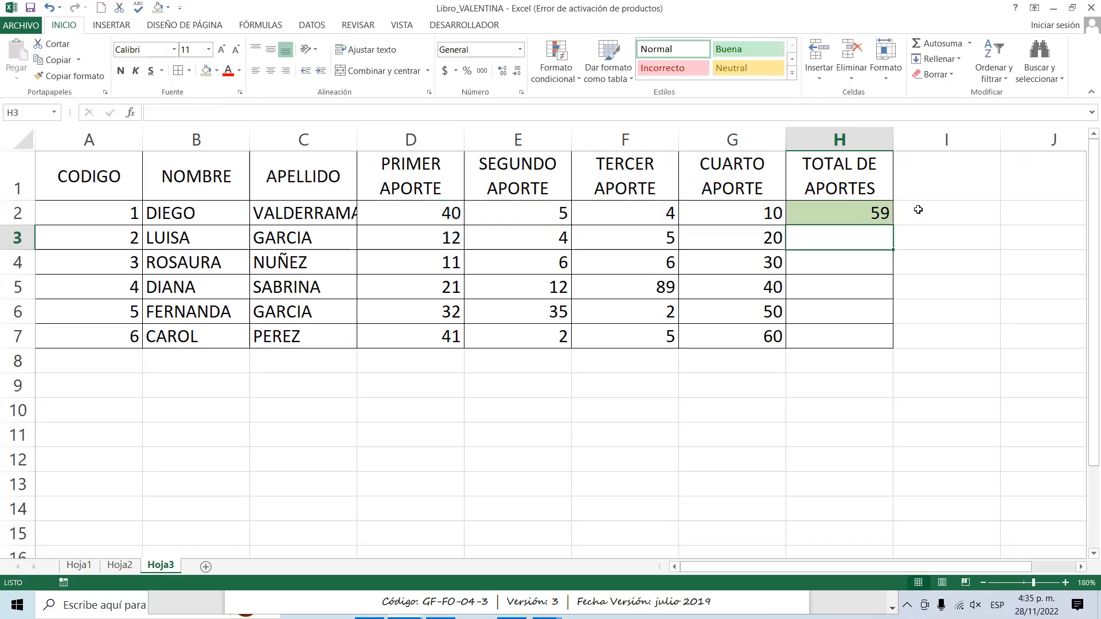
pyautogui.click(871, 212)
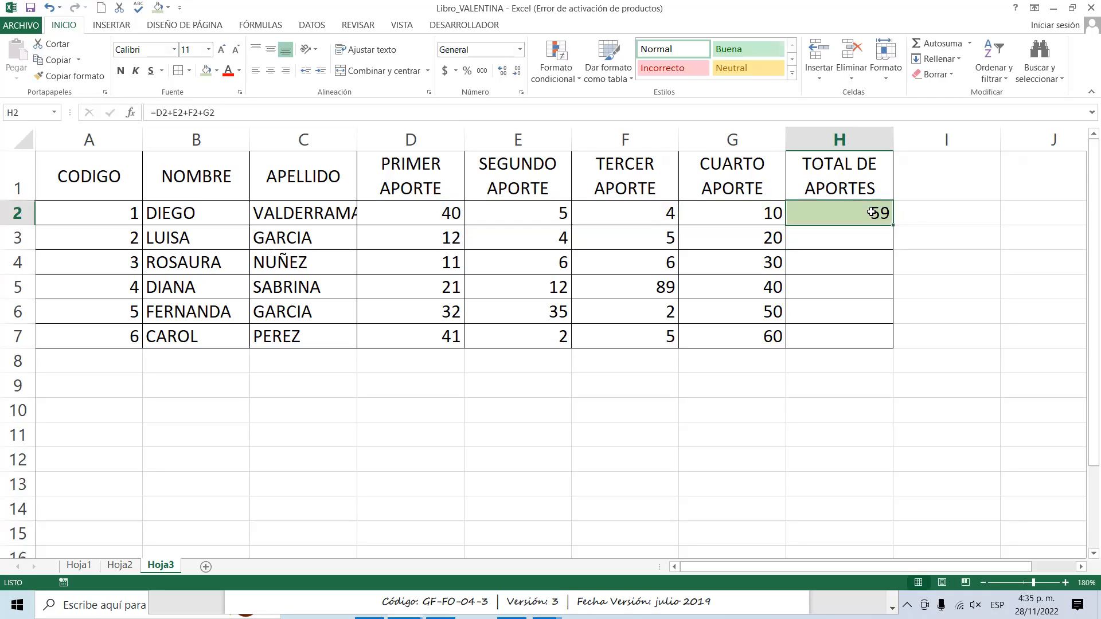
# Enter the formula =40+5+4+10 in I2, adding the first row's contributions as literal numbers.
pyautogui.click(953, 214)
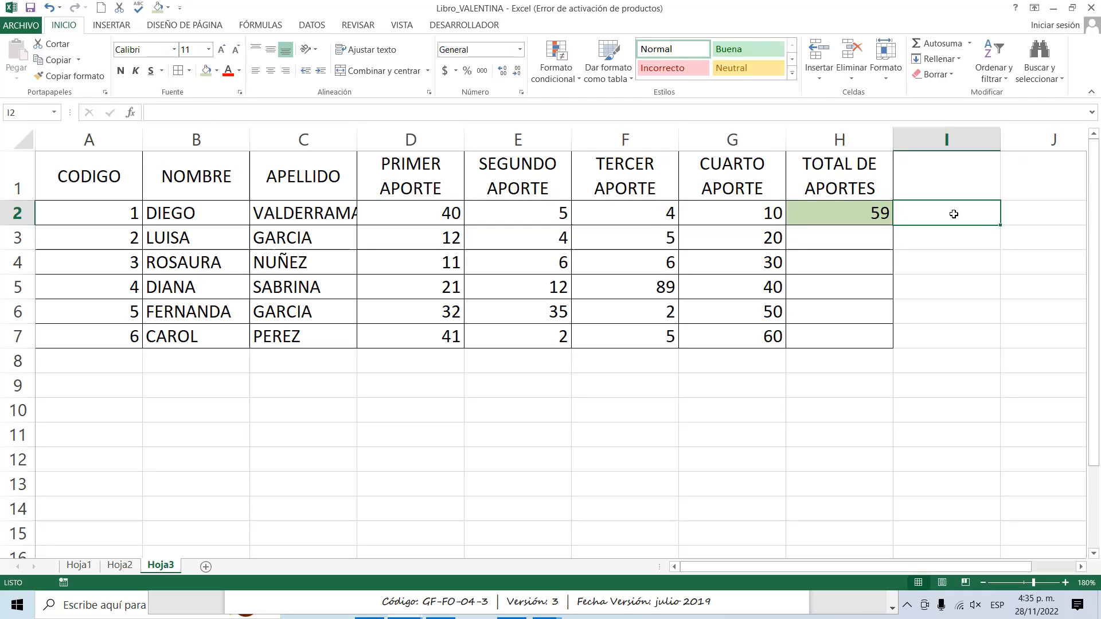
pyautogui.write('=')
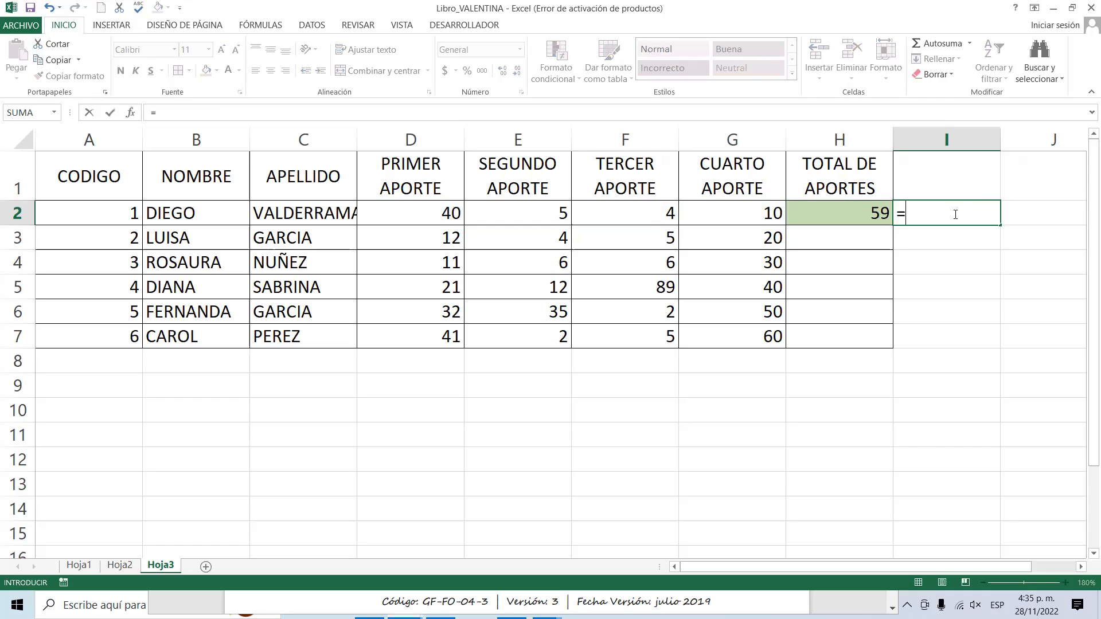
pyautogui.write('40+5+4+10')
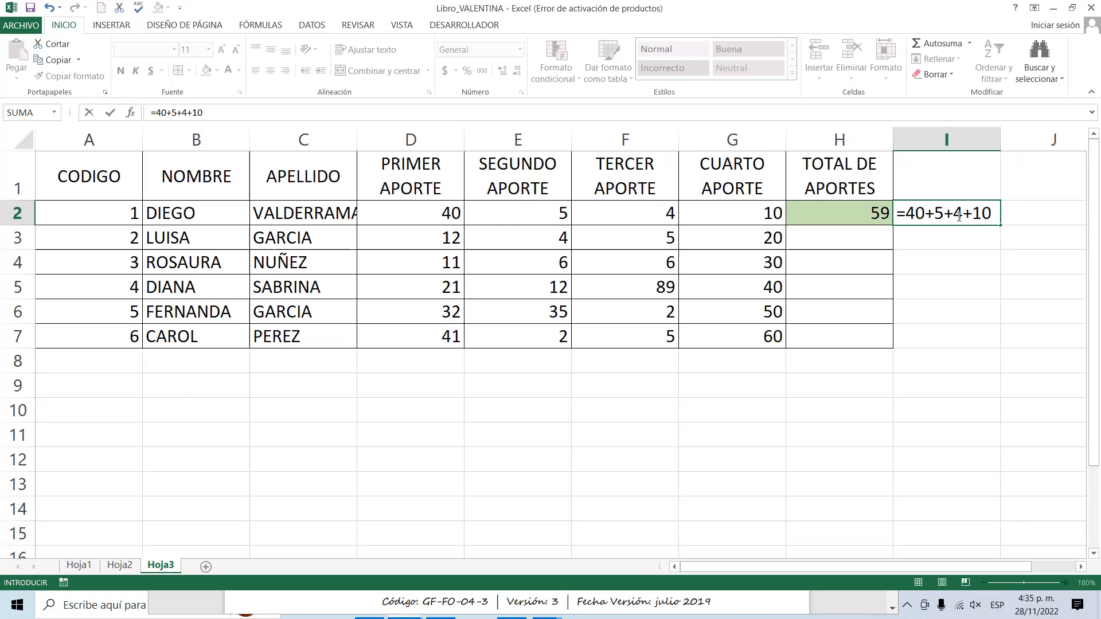
pyautogui.press('Return')
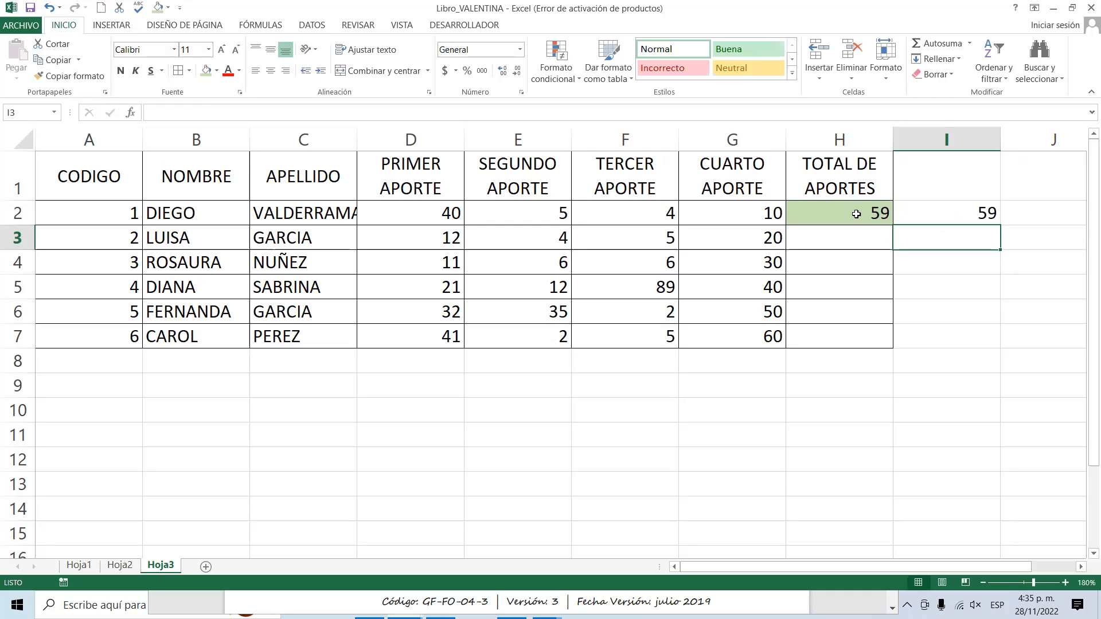
# Set the SEGUNDO APORTE value in E2 to 150 and compare the formulas in H2 and I2.
pyautogui.click(498, 212)
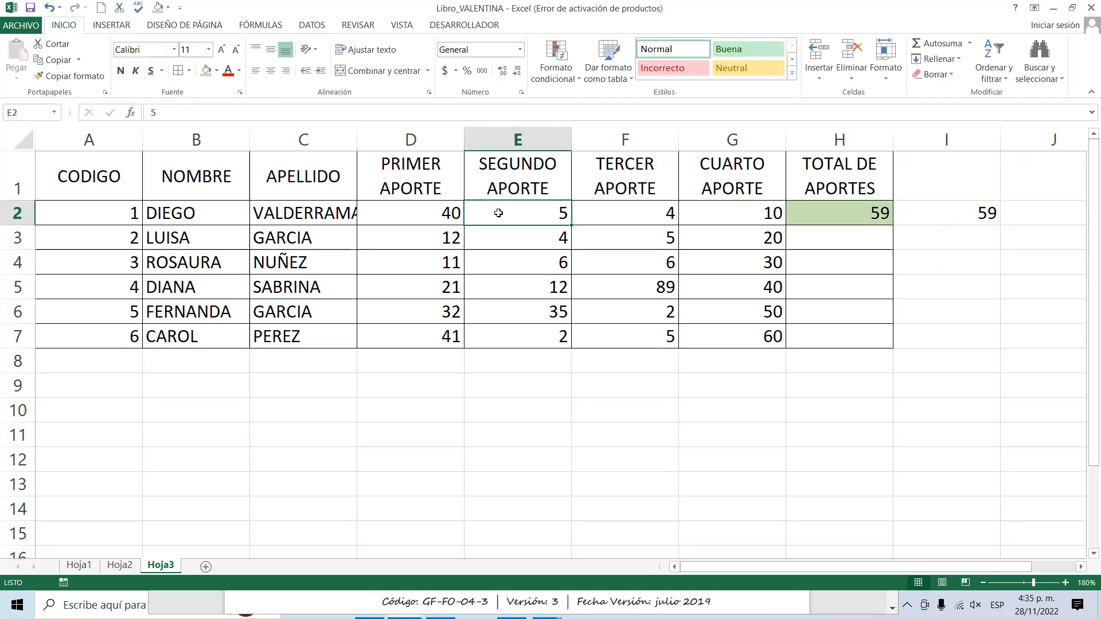
pyautogui.write('150')
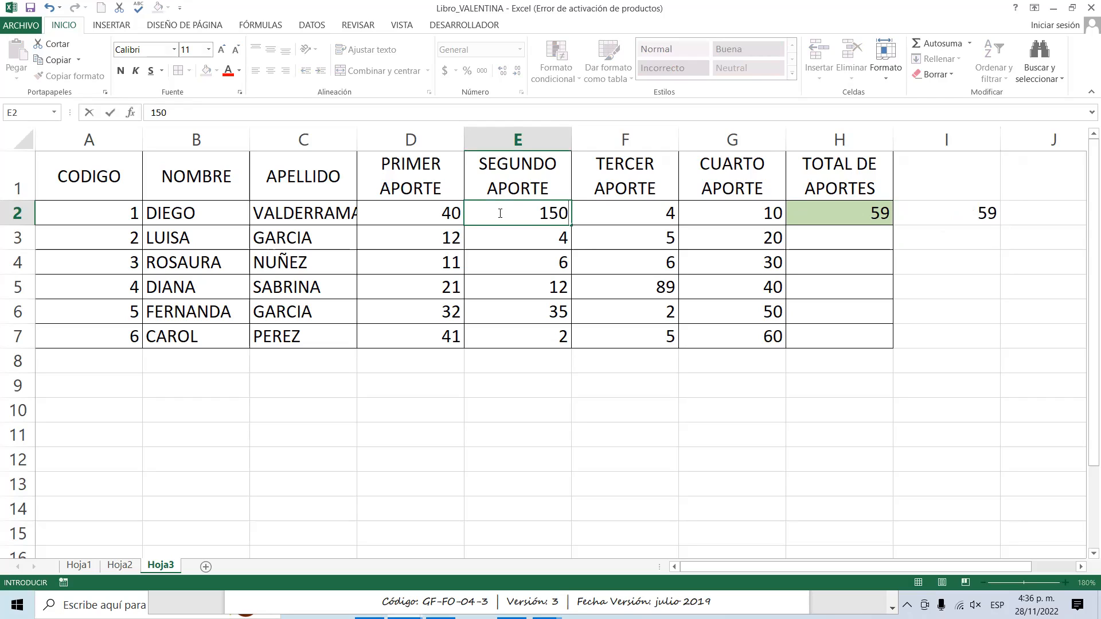
pyautogui.press('Return')
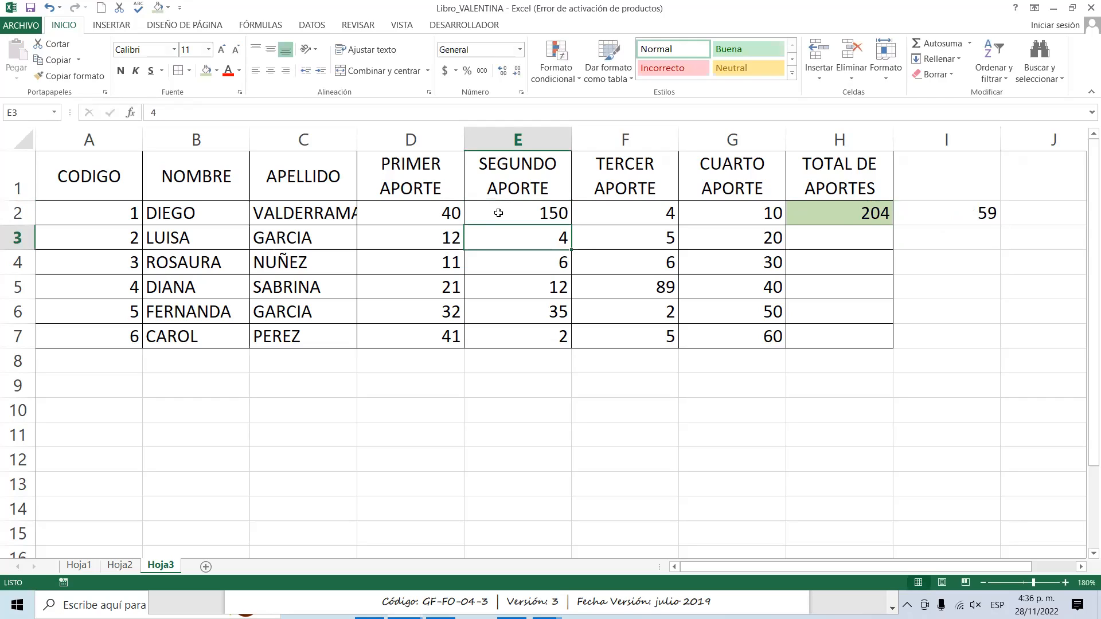
pyautogui.click(850, 214)
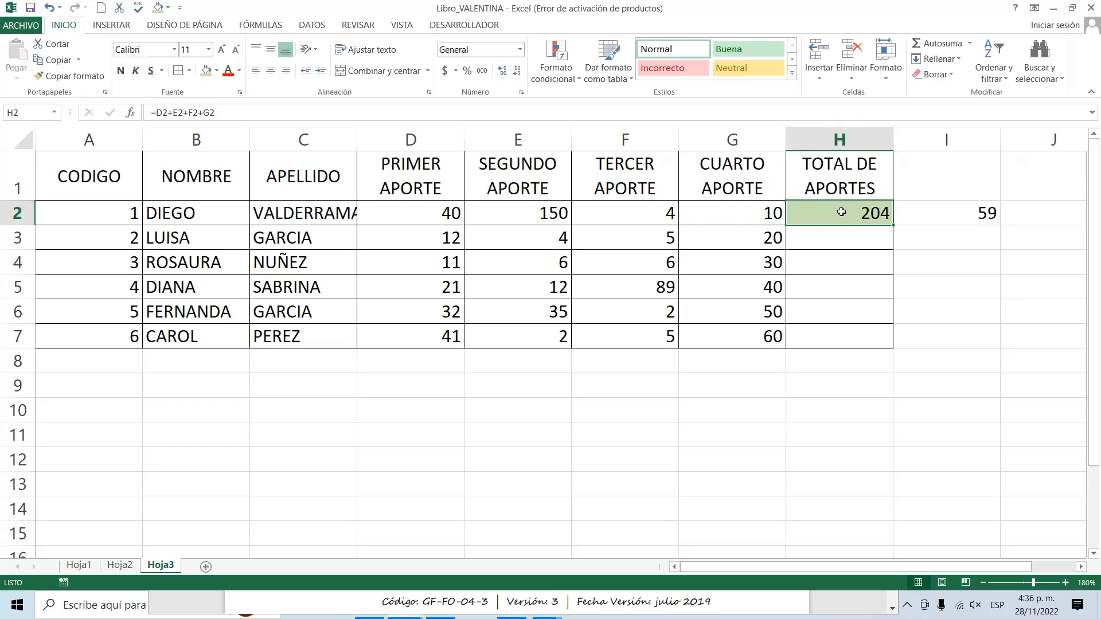
pyautogui.click(922, 215)
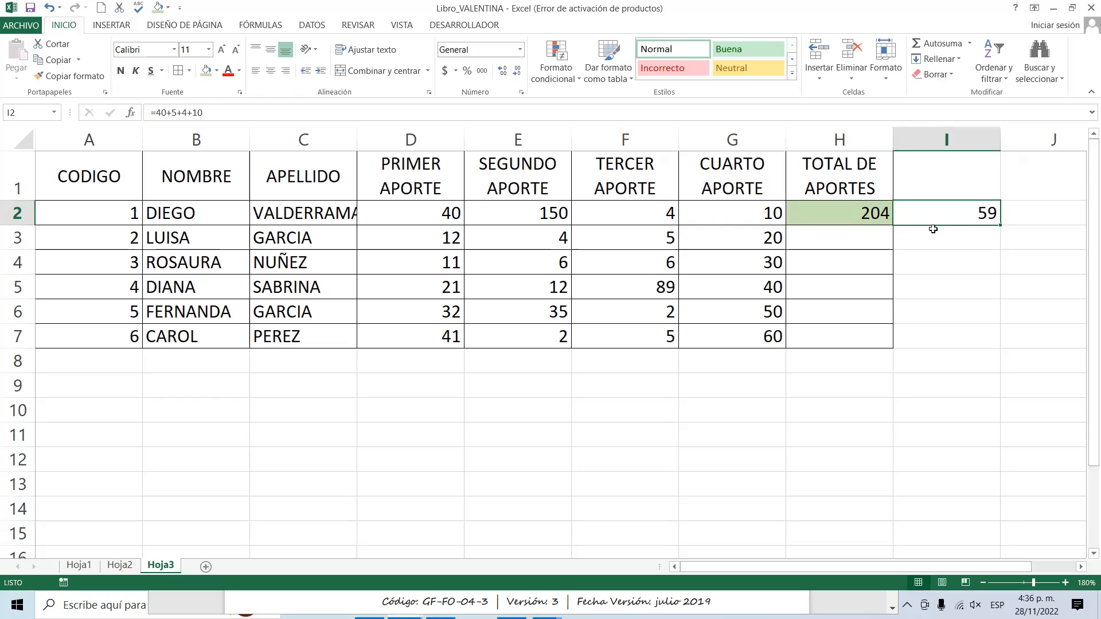
pyautogui.click(187, 111)
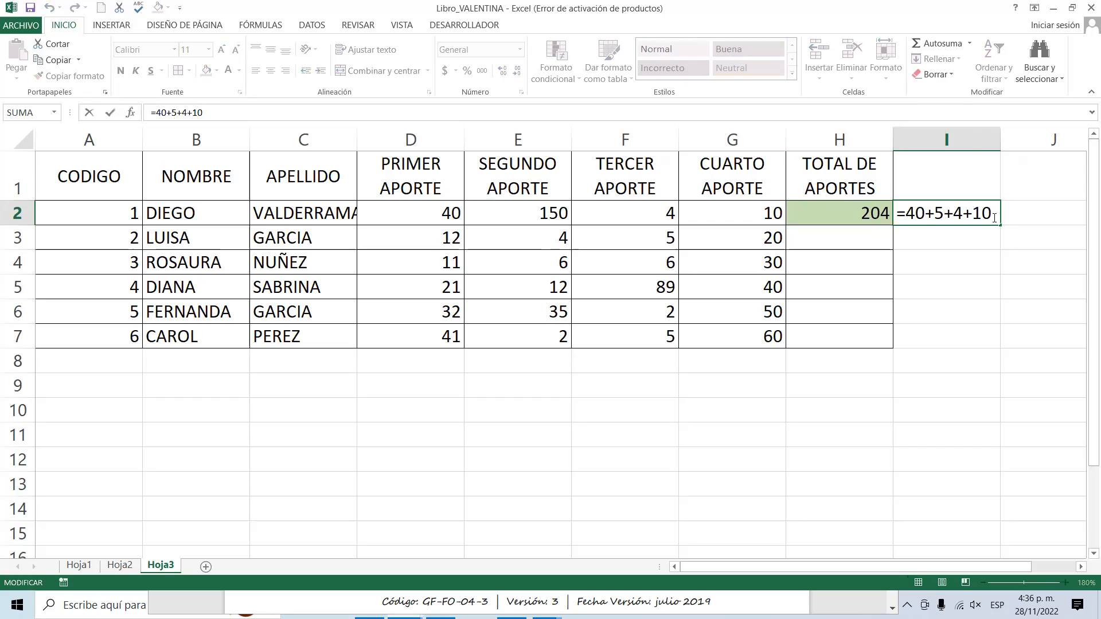
pyautogui.press('Return')
# Fill cell I2, which holds the literal-number sum, with dark red.
pyautogui.click(961, 208)
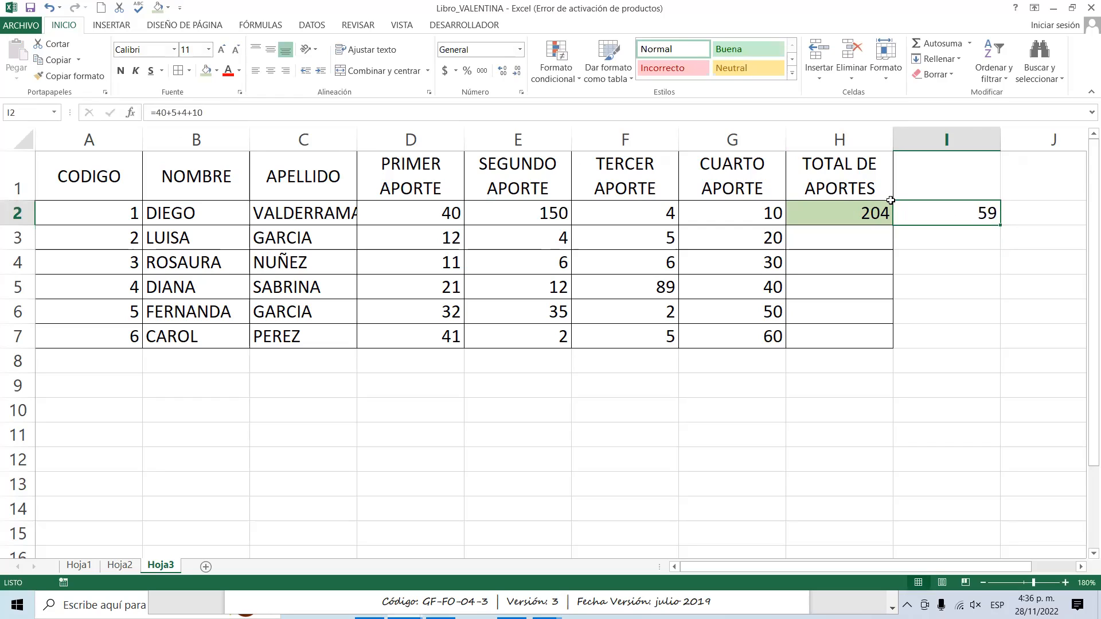
pyautogui.click(217, 70)
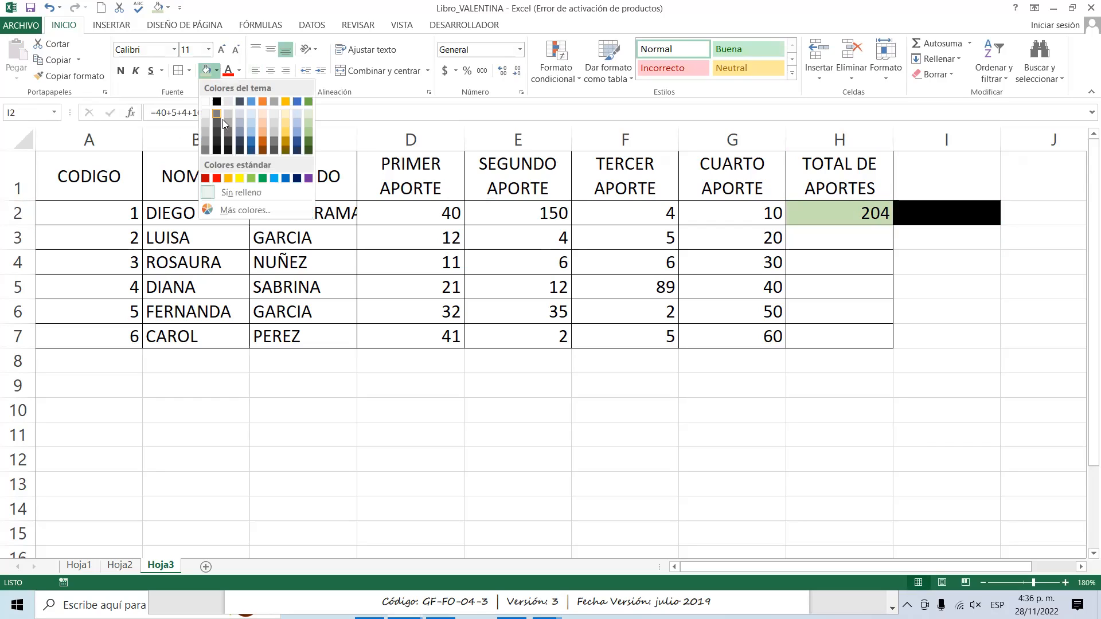
pyautogui.click(206, 177)
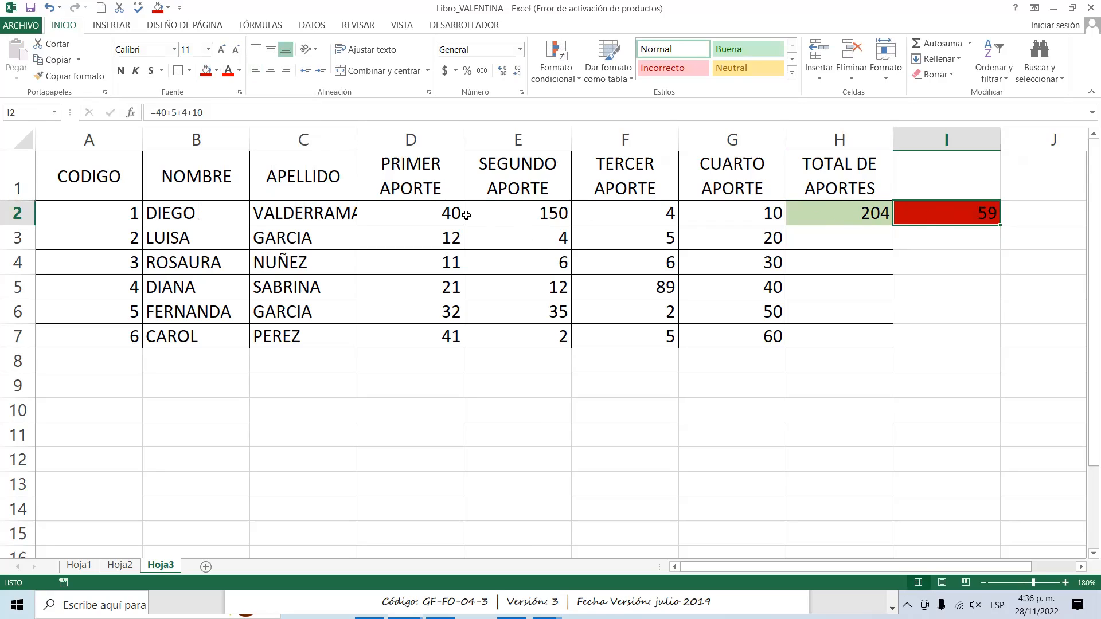
# Set the SEGUNDO APORTE value in E2 to 0, checking the formulas in H2 and I2.
pyautogui.click(809, 214)
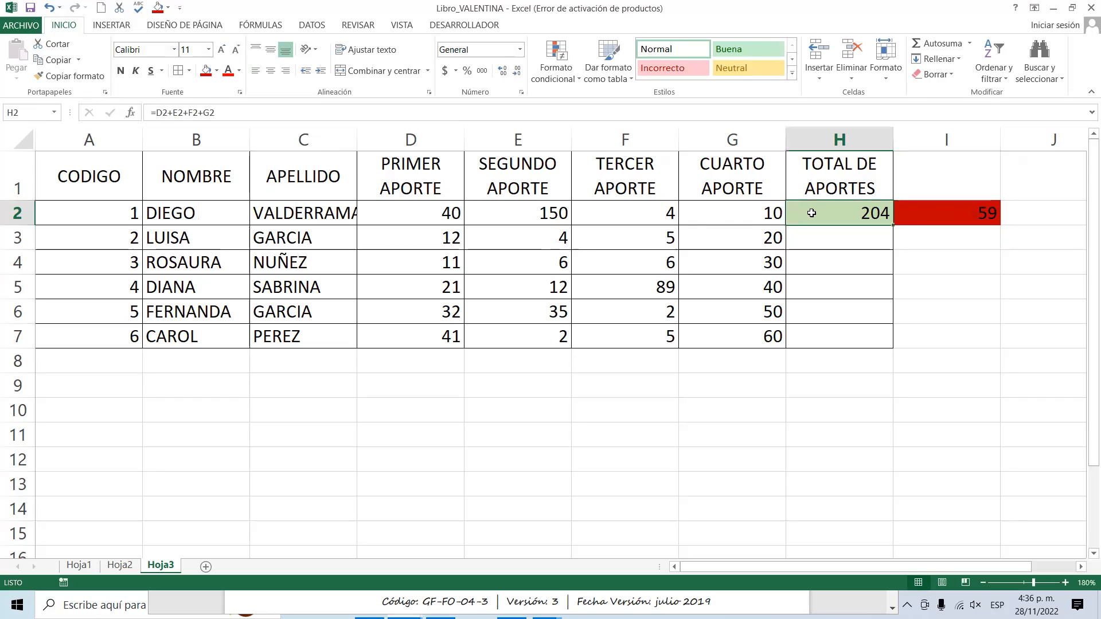
pyautogui.click(203, 112)
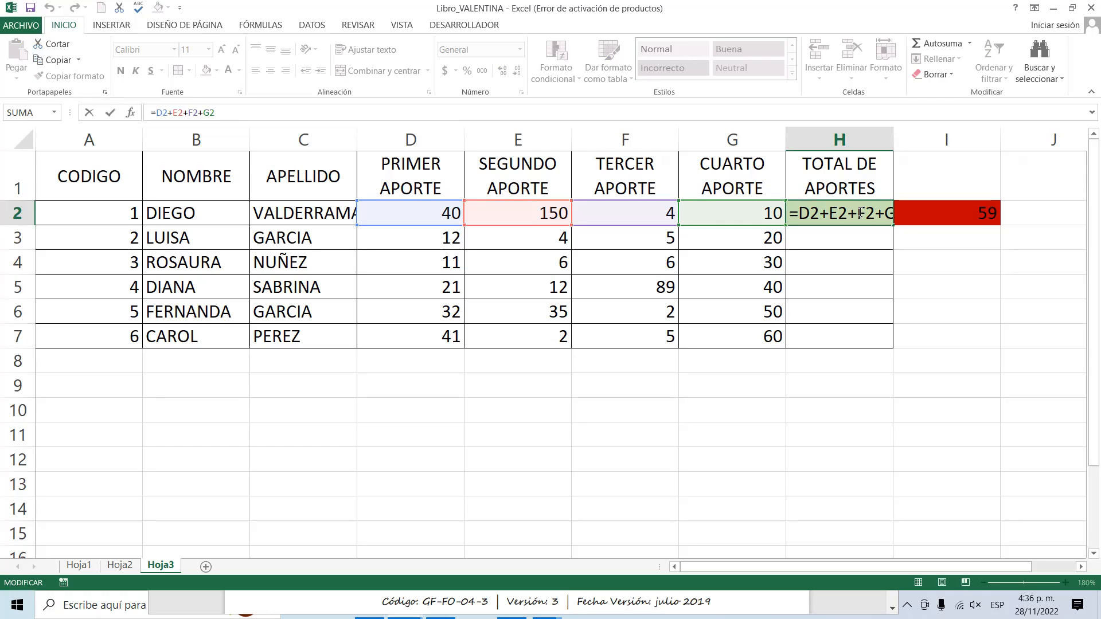
pyautogui.press('Return')
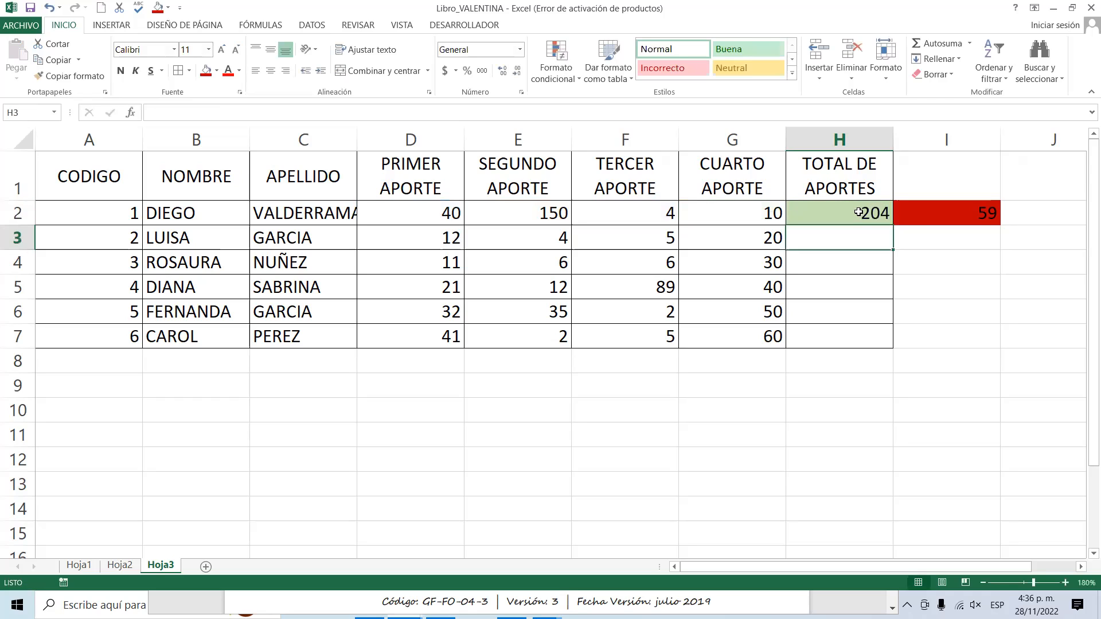
pyautogui.click(539, 207)
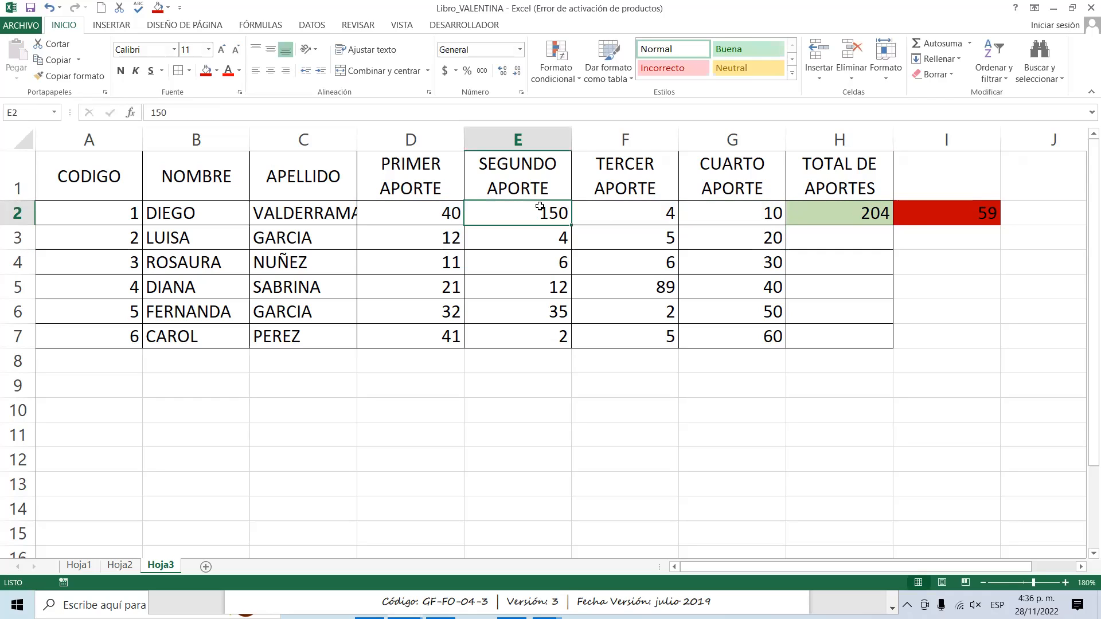
pyautogui.write('0')
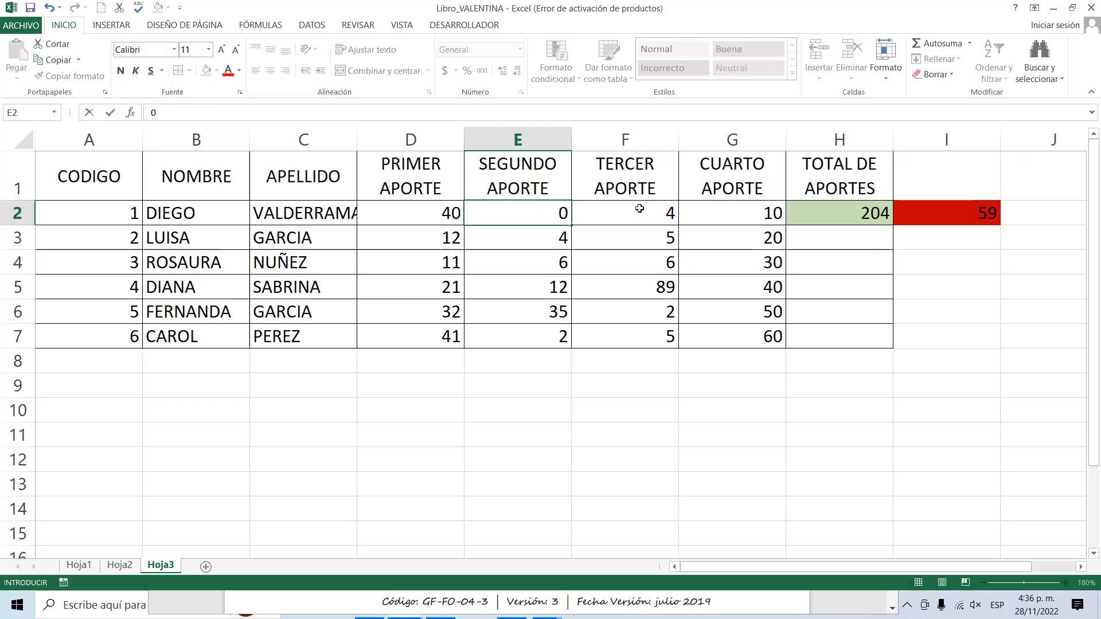
pyautogui.press('Return')
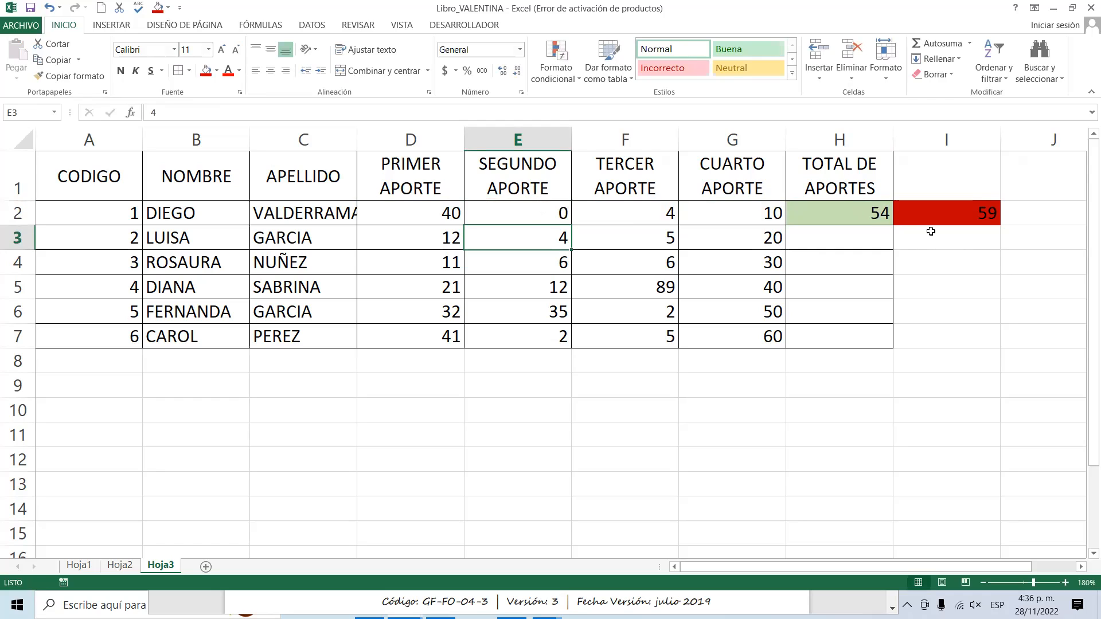
pyautogui.click(866, 214)
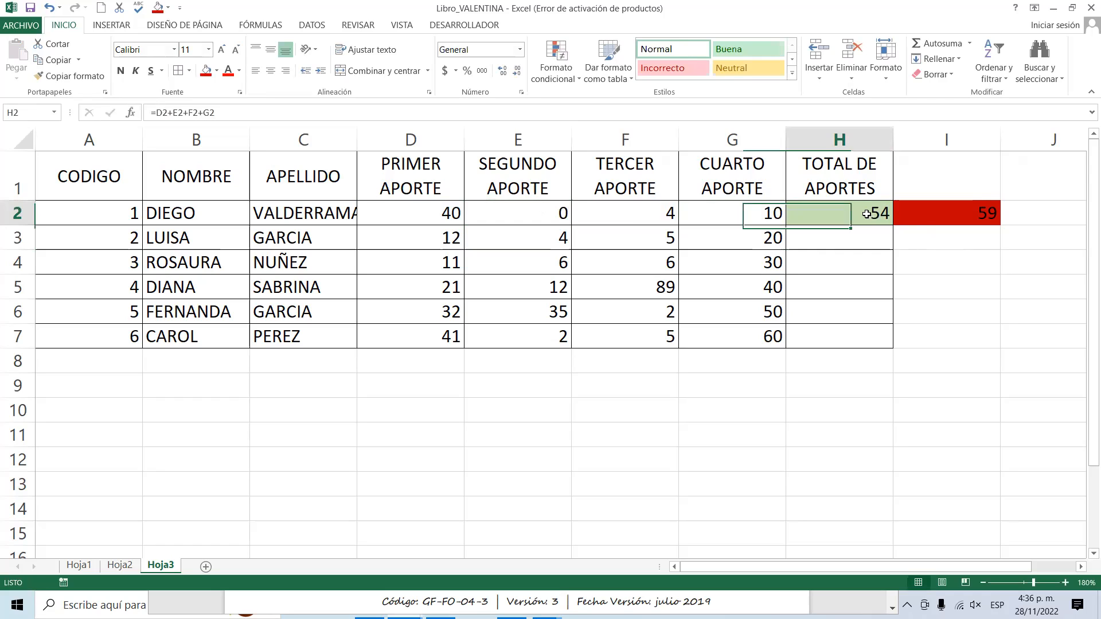
pyautogui.click(958, 208)
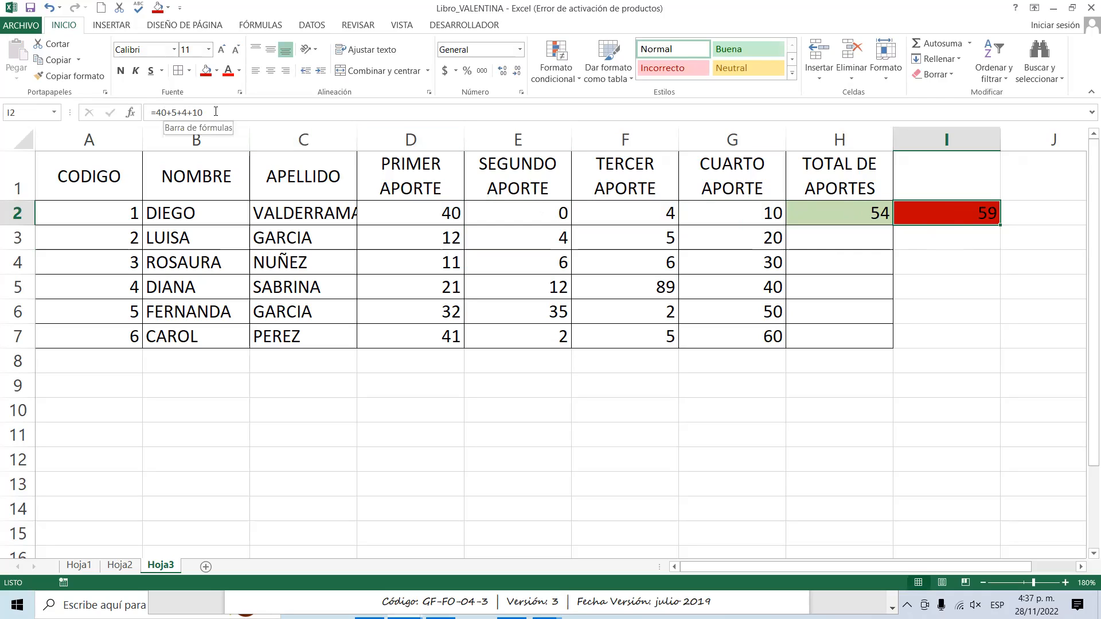
pyautogui.press('Return')
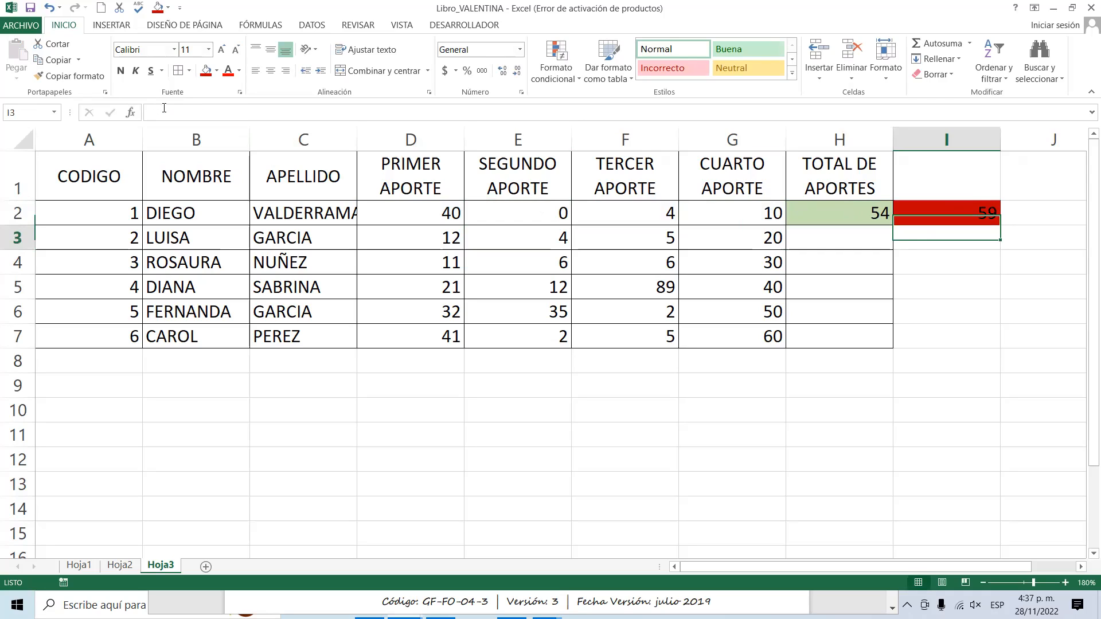
# Total the second person's four contributions in H3 with the cell-reference formula =D3+E3+F3+G3.
pyautogui.click(858, 244)
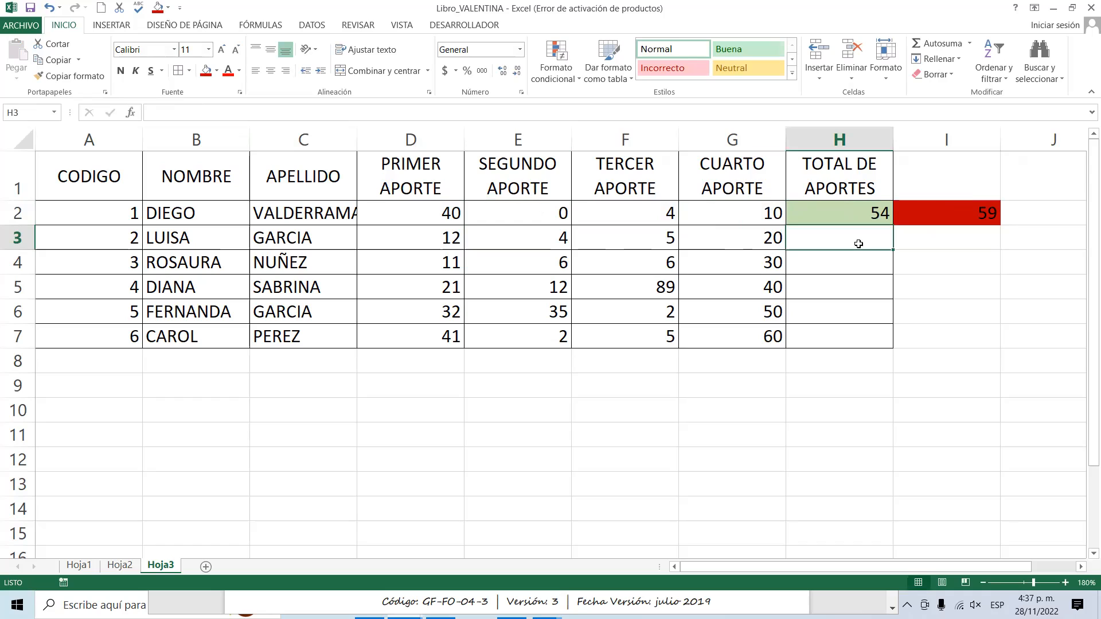
pyautogui.write('=')
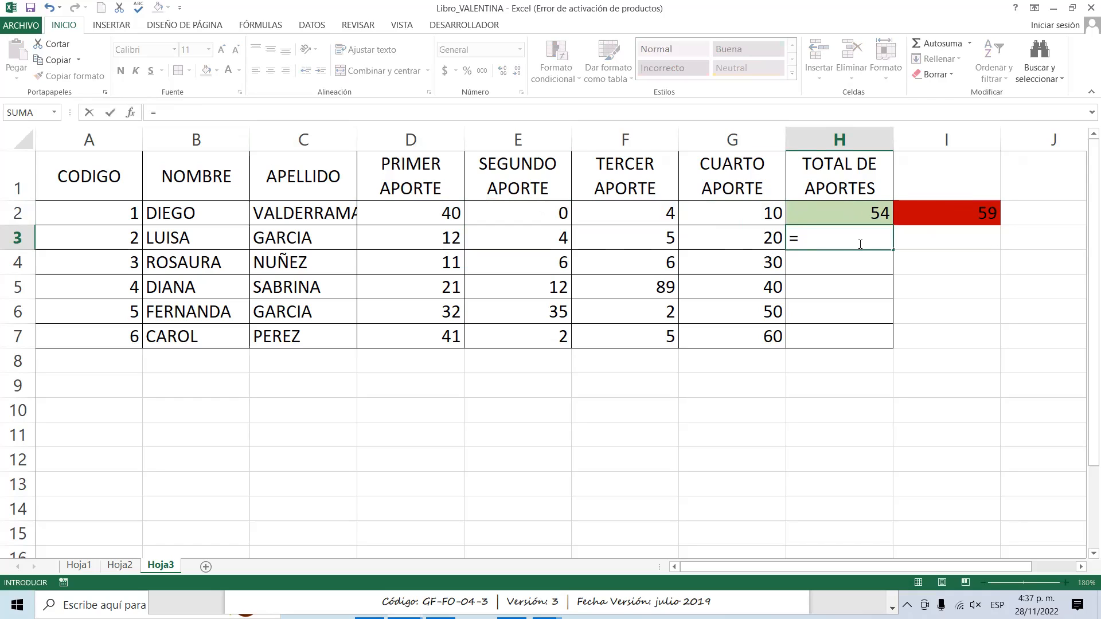
pyautogui.click(388, 238)
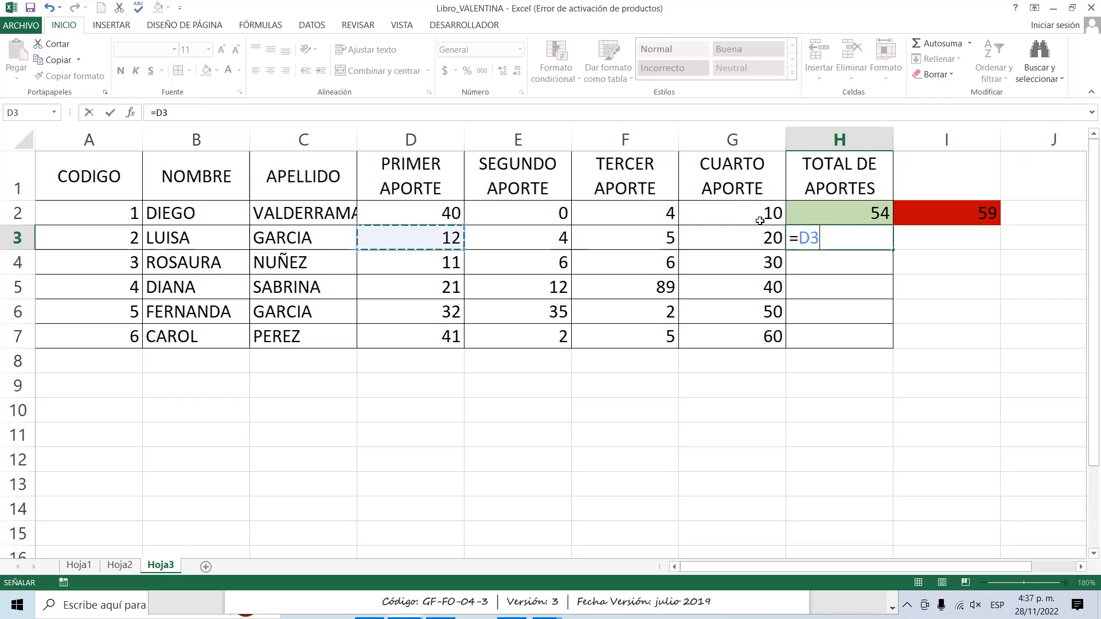
pyautogui.write('+')
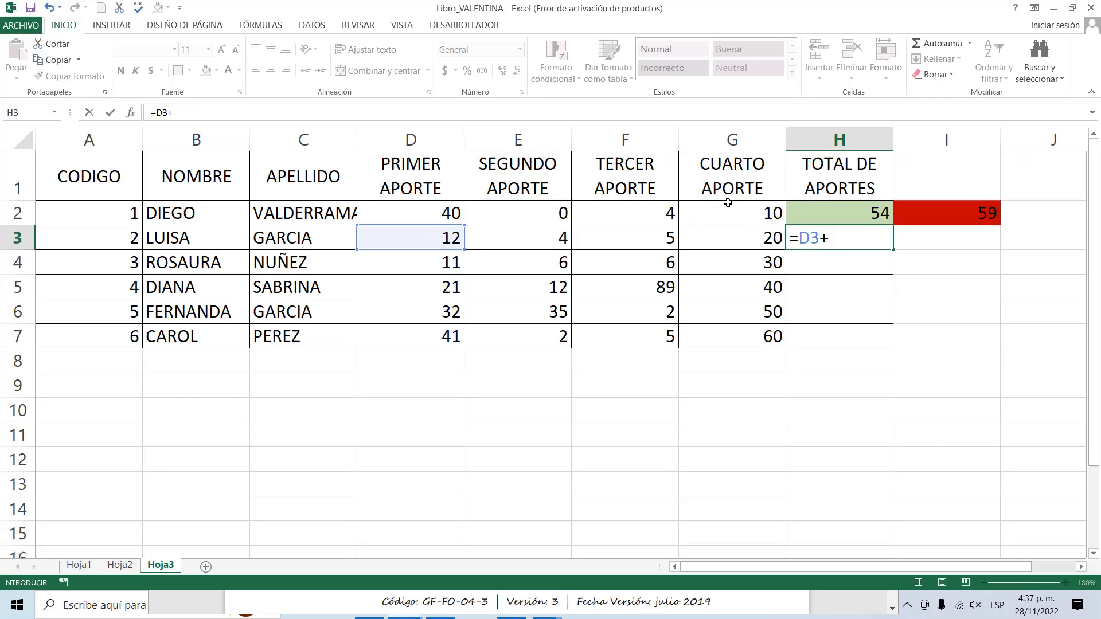
pyautogui.click(563, 242)
pyautogui.write('+')
pyautogui.click(644, 240)
pyautogui.write('+')
pyautogui.click(741, 239)
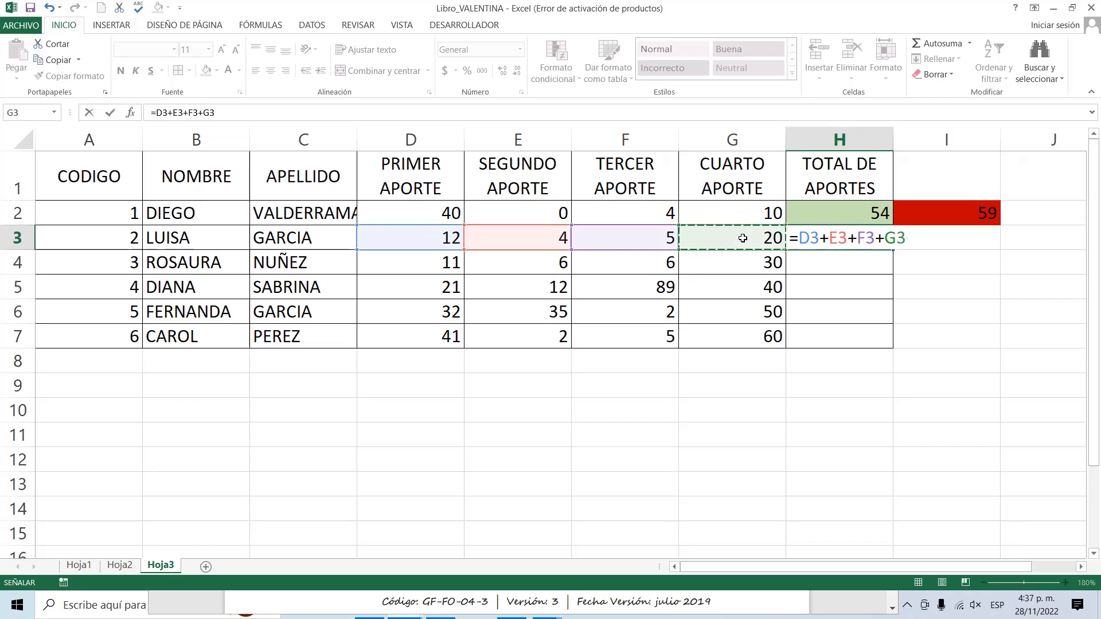
pyautogui.press('Return')
pyautogui.click(864, 237)
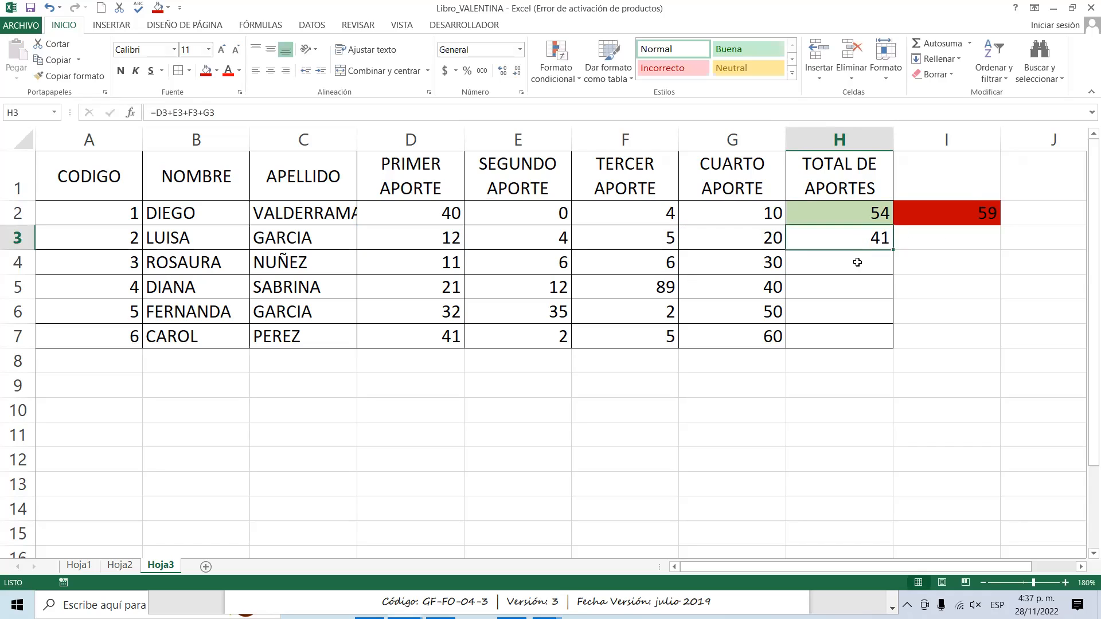
# Total the third person's four contributions in H4 with the cell-reference formula =D4+E4+F4+G4.
pyautogui.click(856, 263)
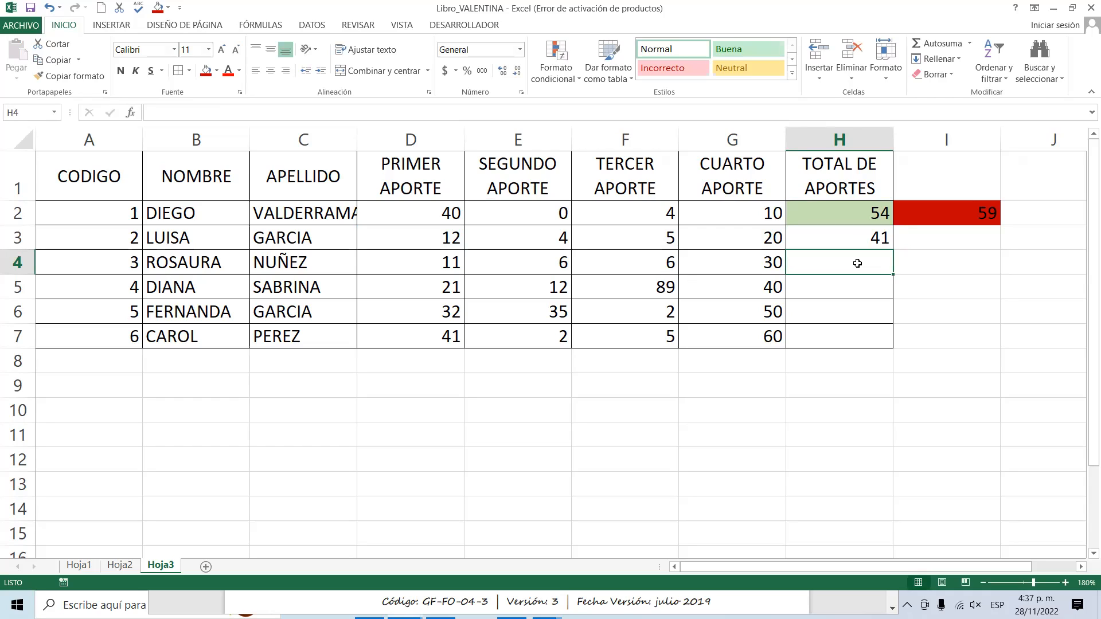
pyautogui.write('=')
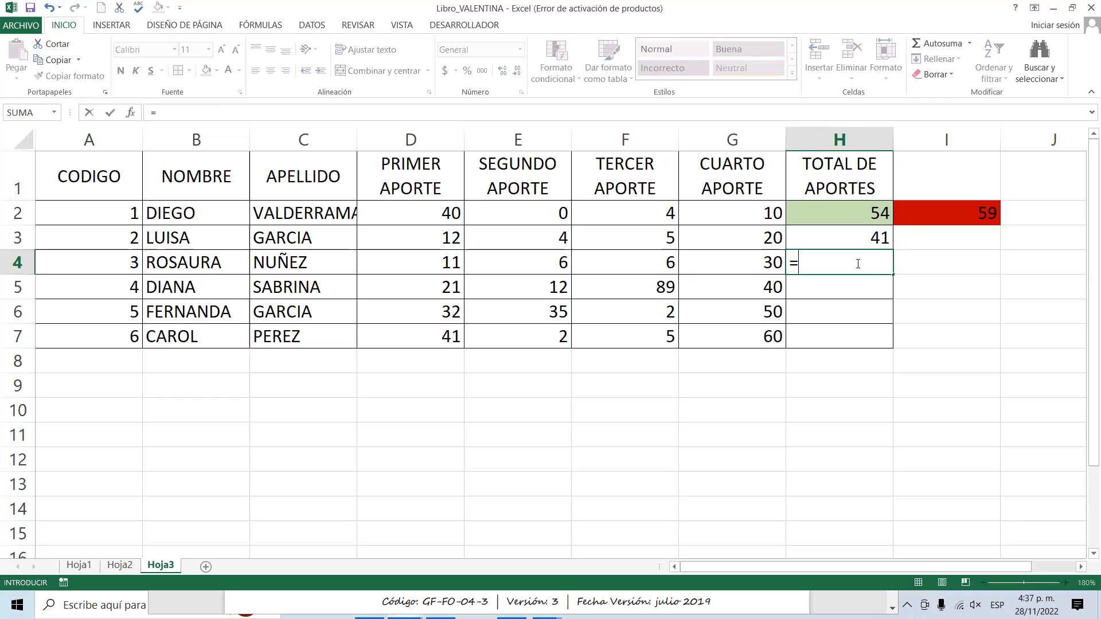
pyautogui.click(406, 257)
pyautogui.write('+')
pyautogui.click(510, 260)
pyautogui.write('+')
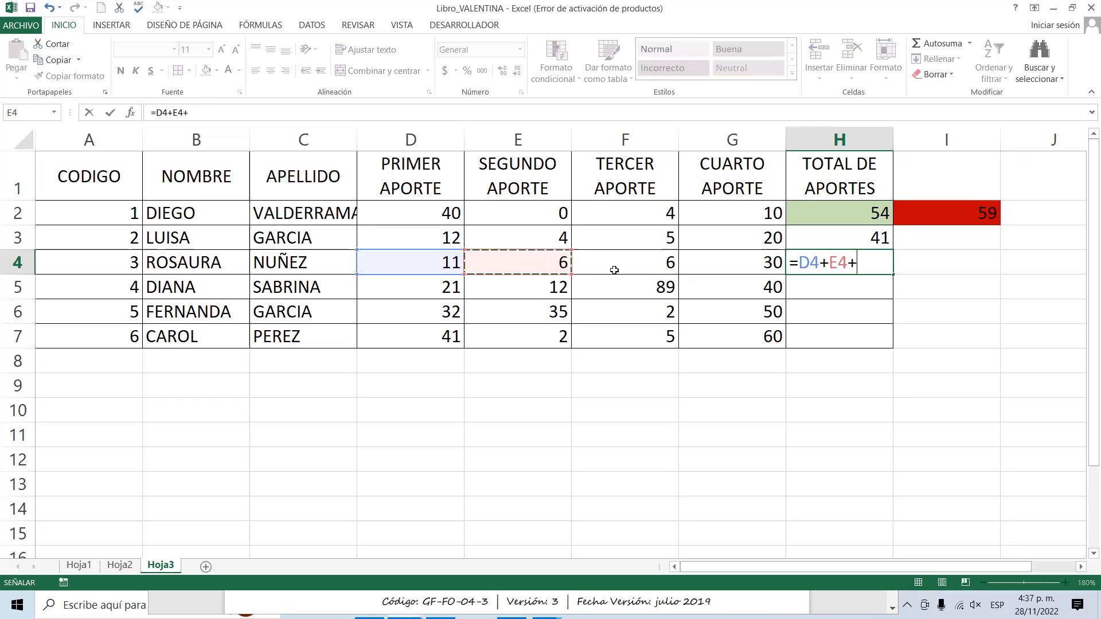
pyautogui.click(616, 265)
pyautogui.write('+')
pyautogui.click(720, 263)
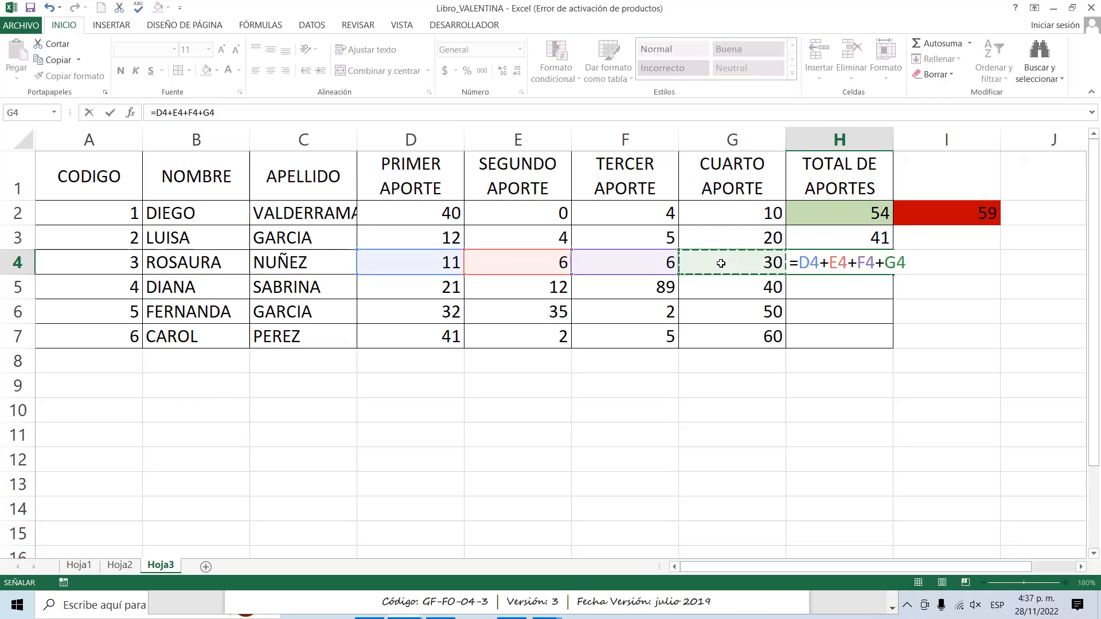
pyautogui.press('Return')
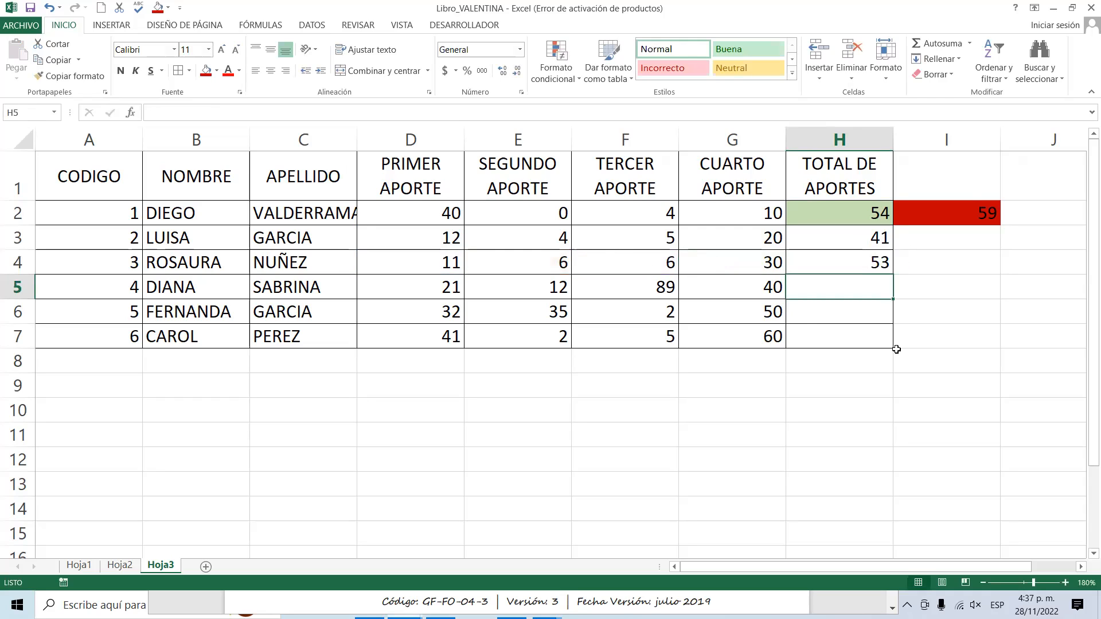
pyautogui.click(818, 318)
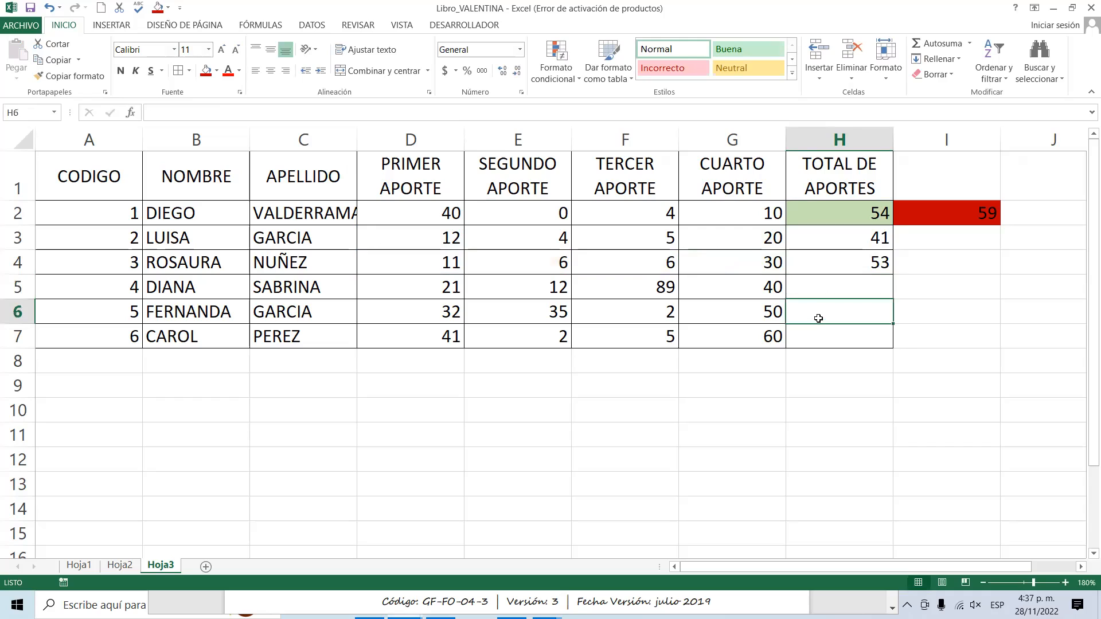
pyautogui.click(811, 341)
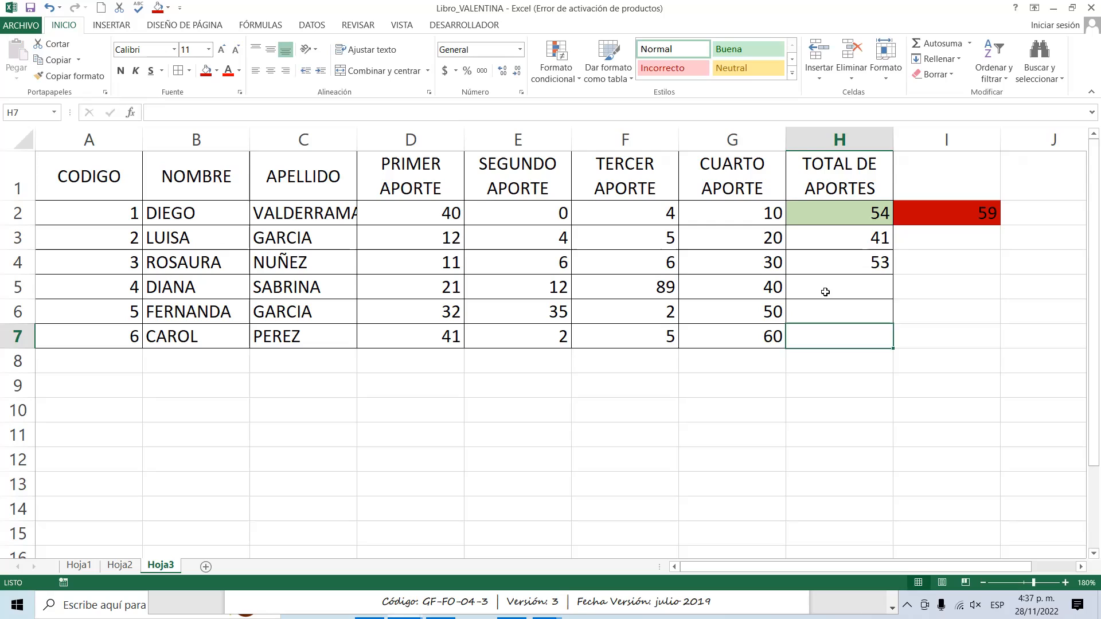
pyautogui.click(823, 289)
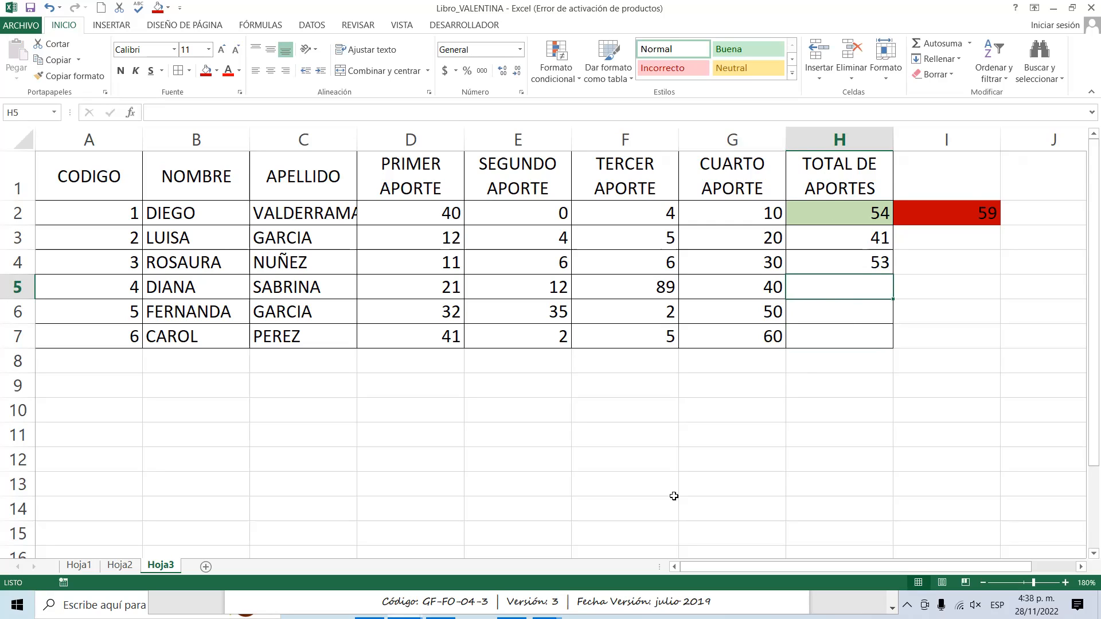
# Switch to the activity guide PDF in the browser and review exercise instructions 5 to 11 on page 2.
pyautogui.click(589, 549)
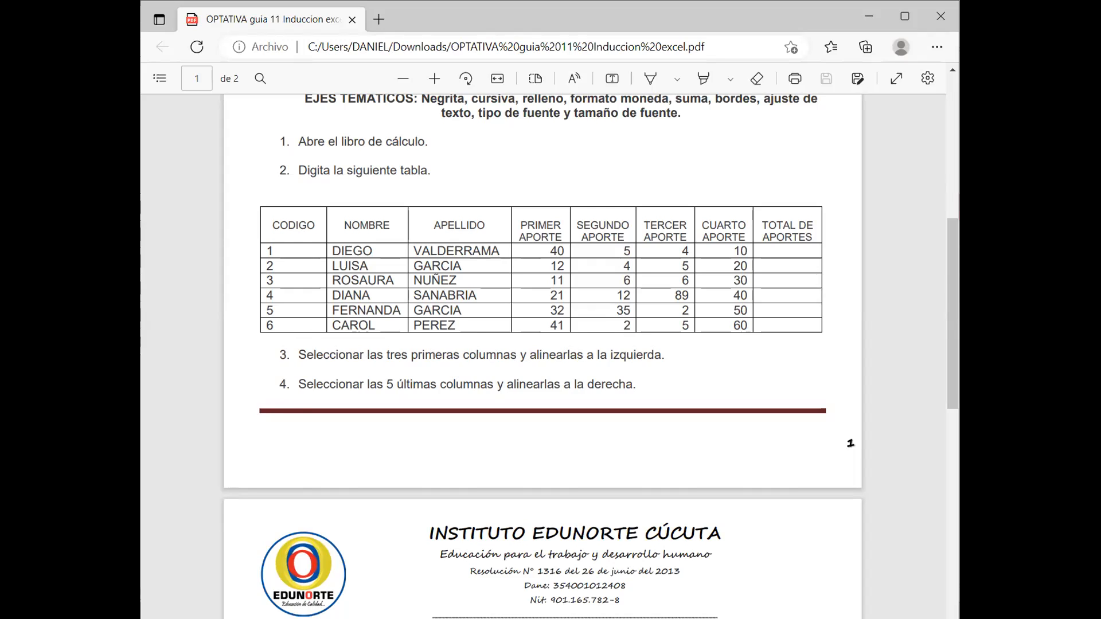
pyautogui.hotkey('alt', 'Tab')
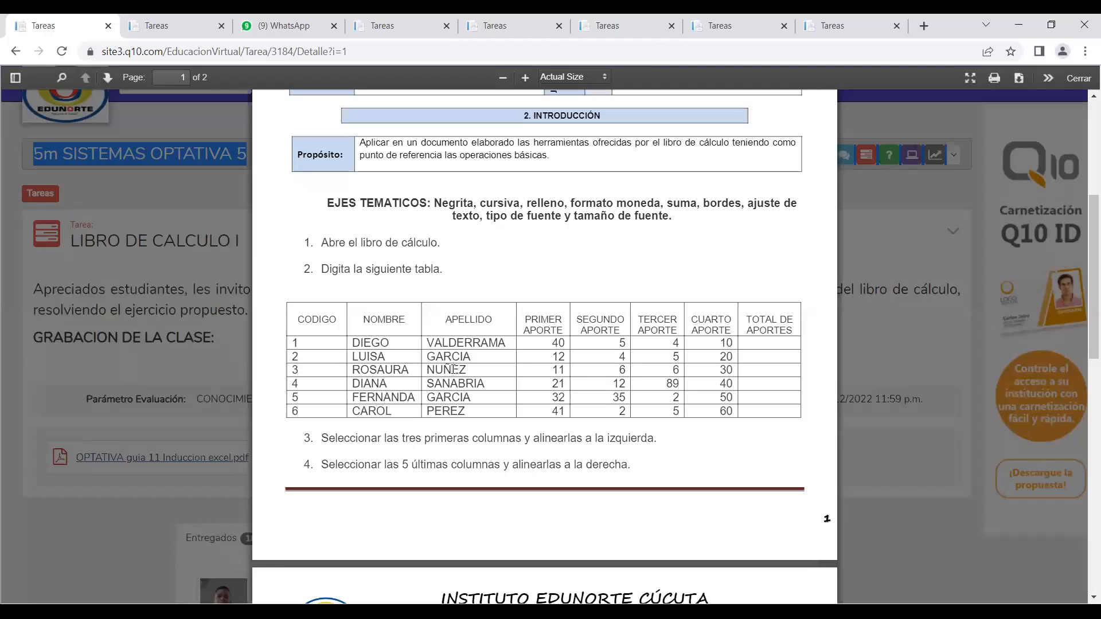
pyautogui.scroll(-3, 452, 370)
pyautogui.scroll(-6, 452, 372)
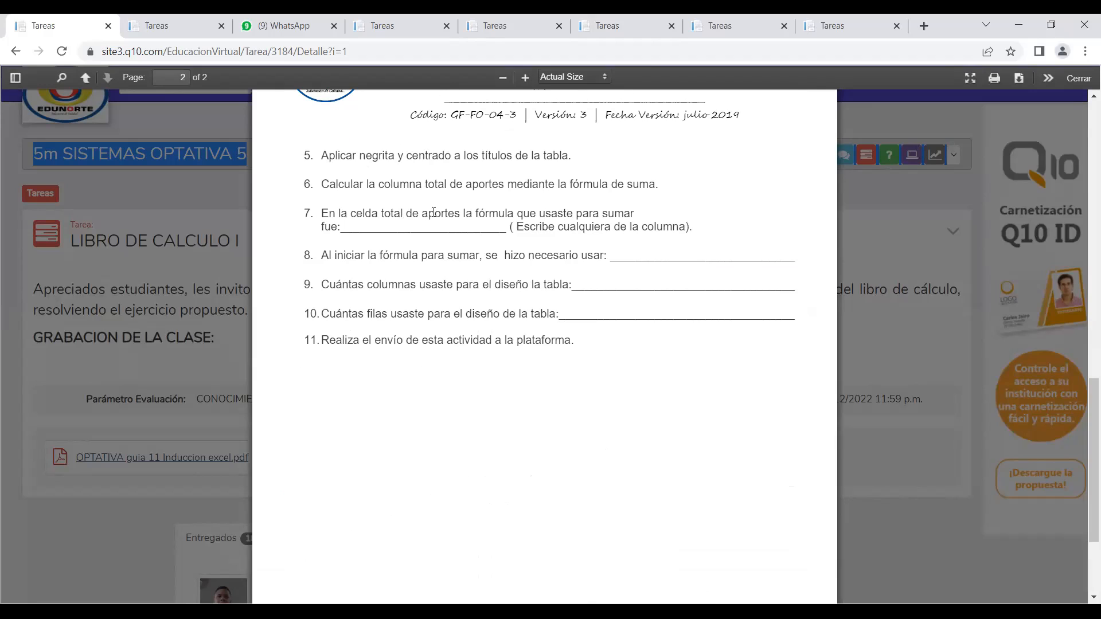
pyautogui.click(352, 225)
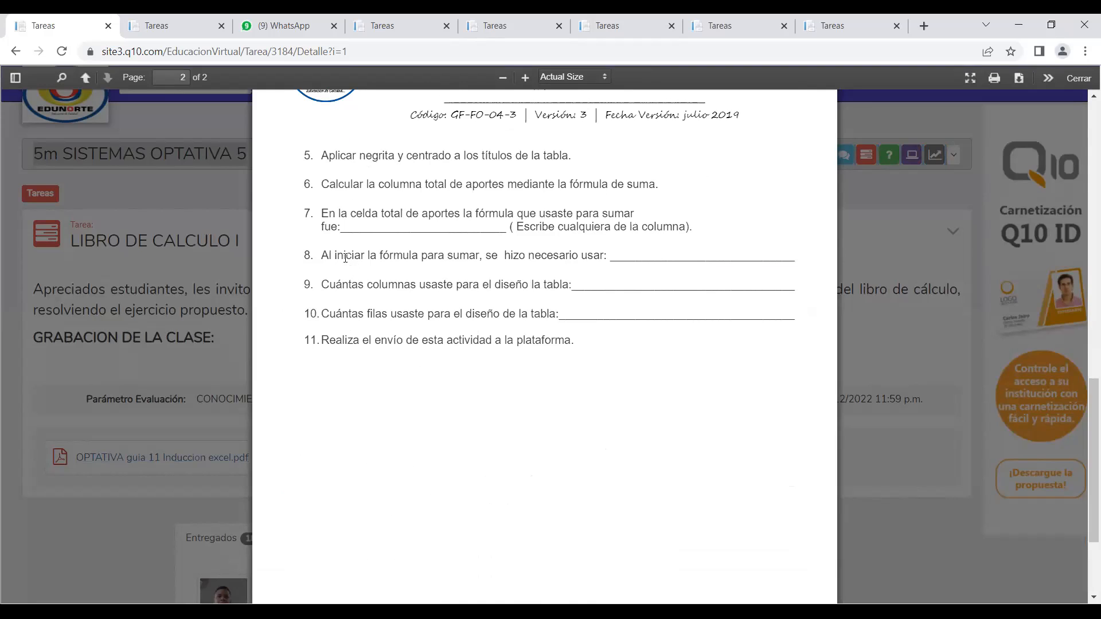
pyautogui.moveTo(322, 212); pyautogui.dragTo(571, 331)
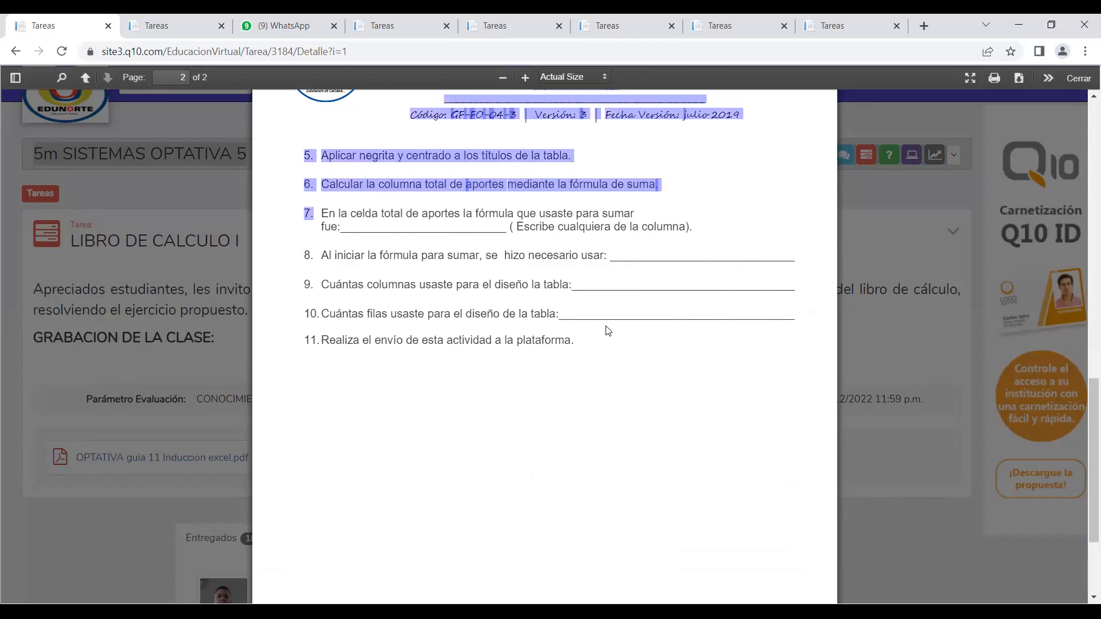
pyautogui.click(586, 322)
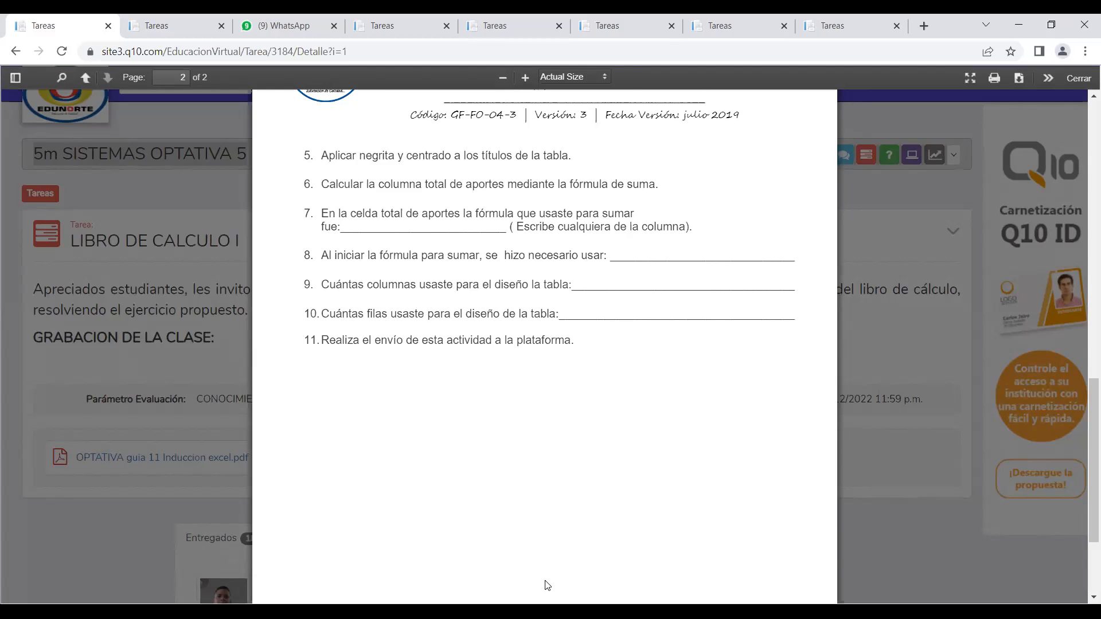
# Switch back to Excel and highlight the title row A1:H1 and the CODIGO column A1:A7 to examine the table's columns and rows.
pyautogui.hotkey('alt', 'Tab')
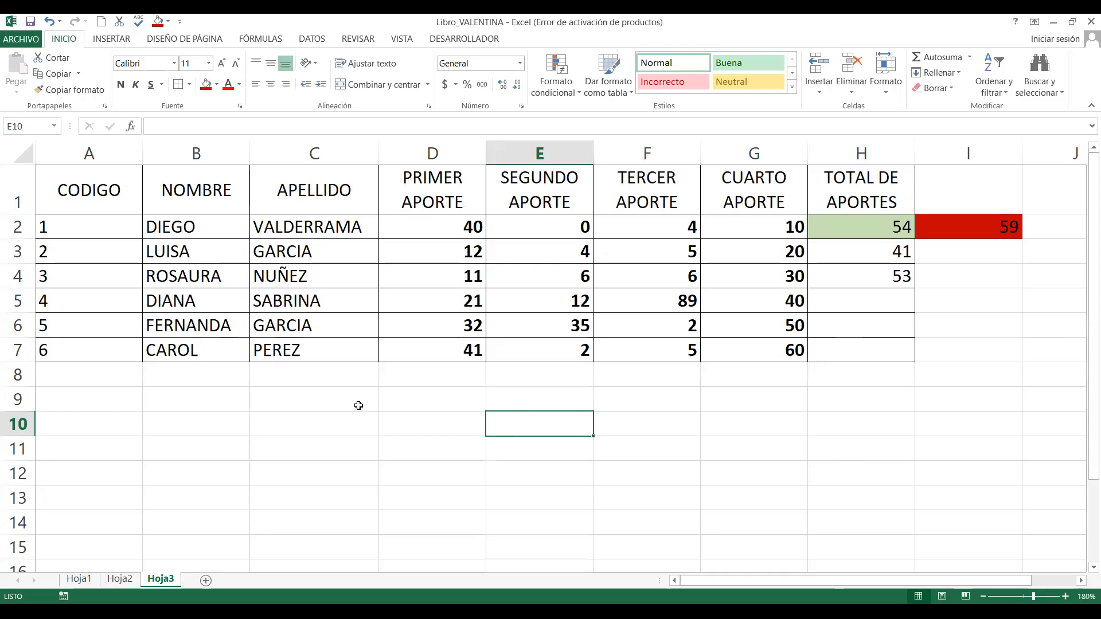
pyautogui.moveTo(95, 184); pyautogui.dragTo(818, 204)
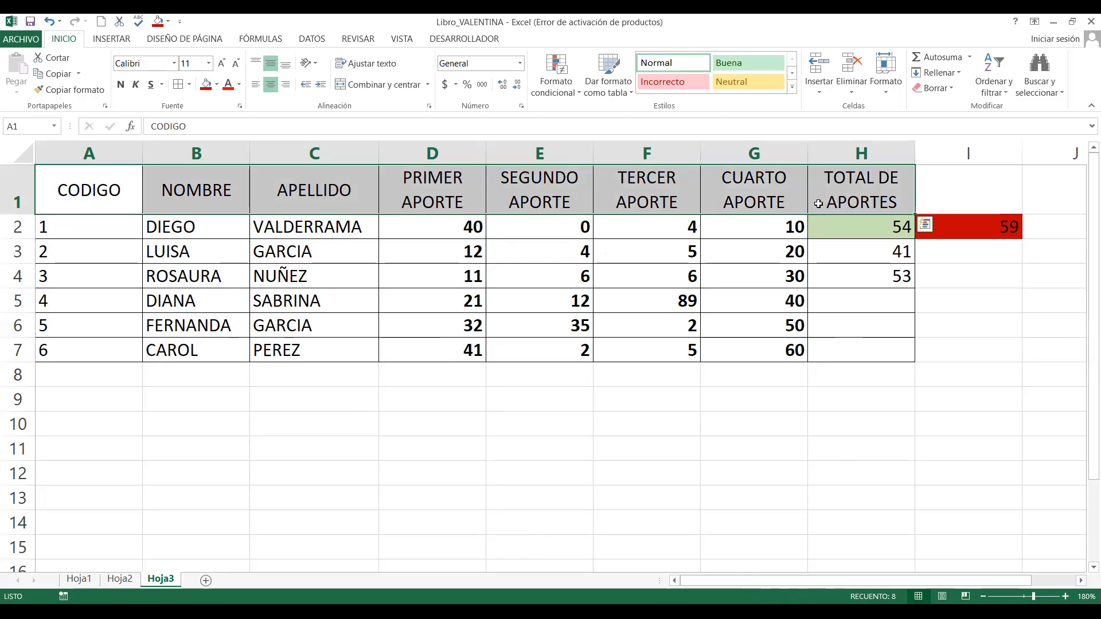
pyautogui.click(117, 370)
pyautogui.moveTo(82, 171); pyautogui.dragTo(88, 351)
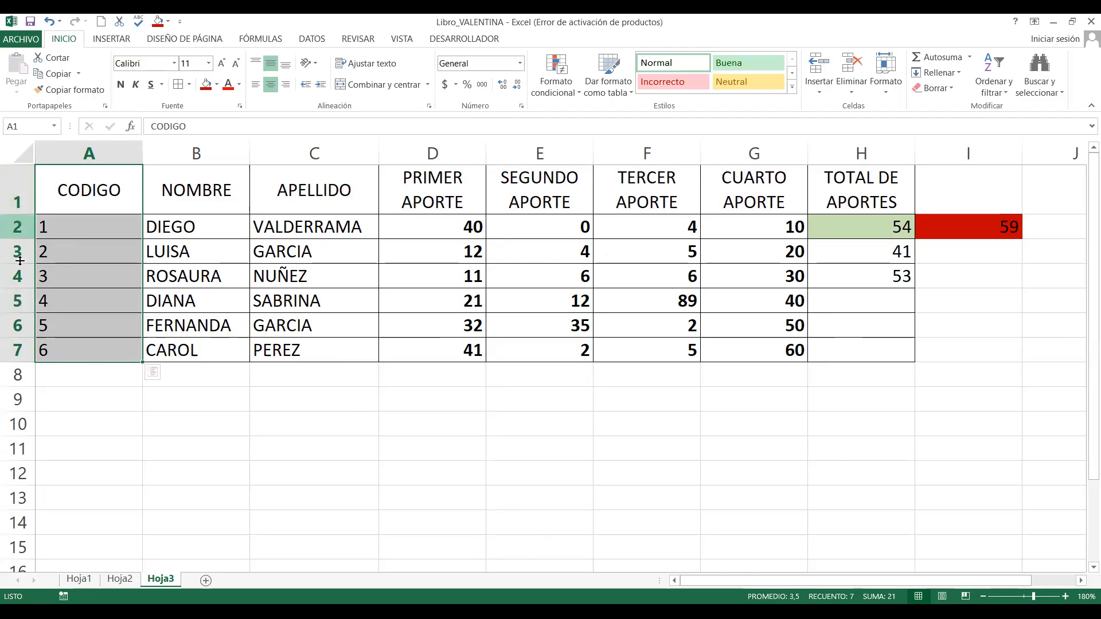
pyautogui.click(71, 189)
pyautogui.moveTo(357, 199); pyautogui.dragTo(814, 198)
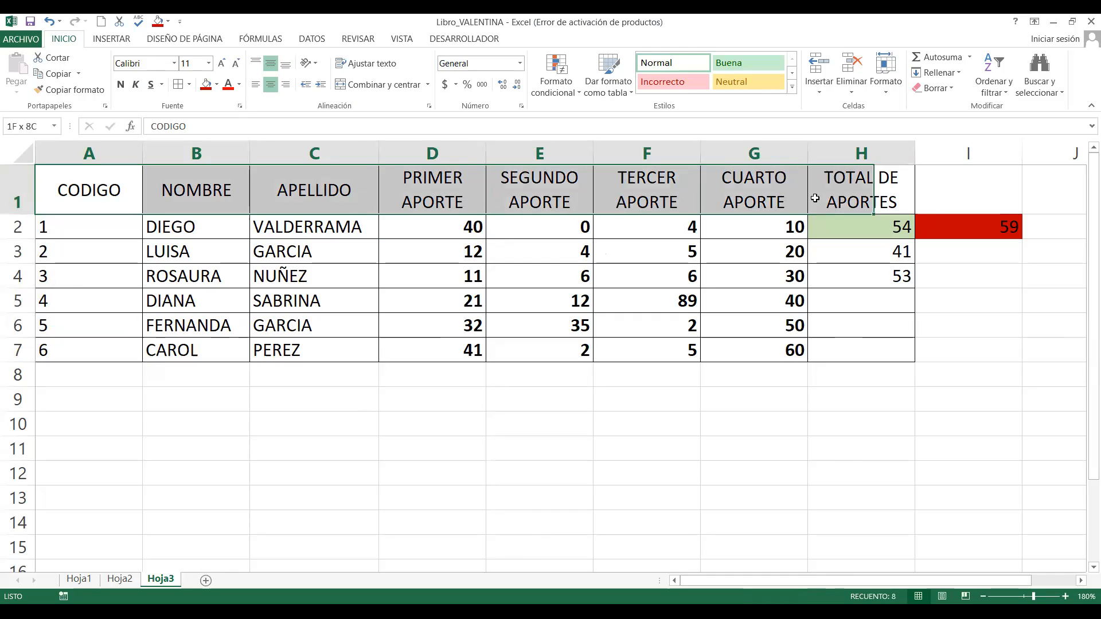
pyautogui.click(611, 276)
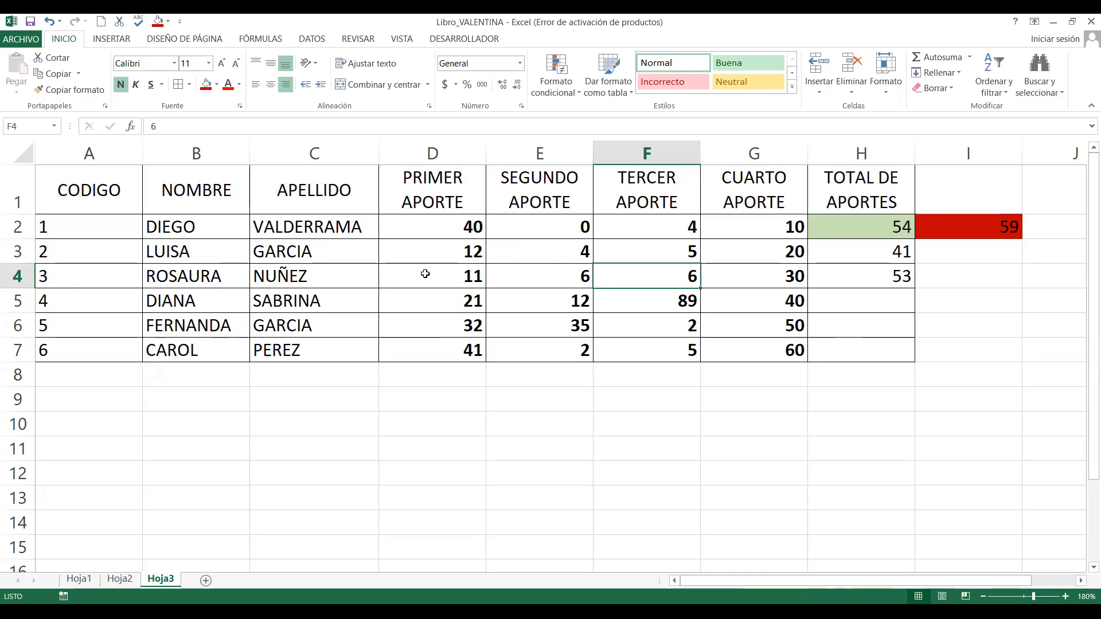
pyautogui.click(483, 332)
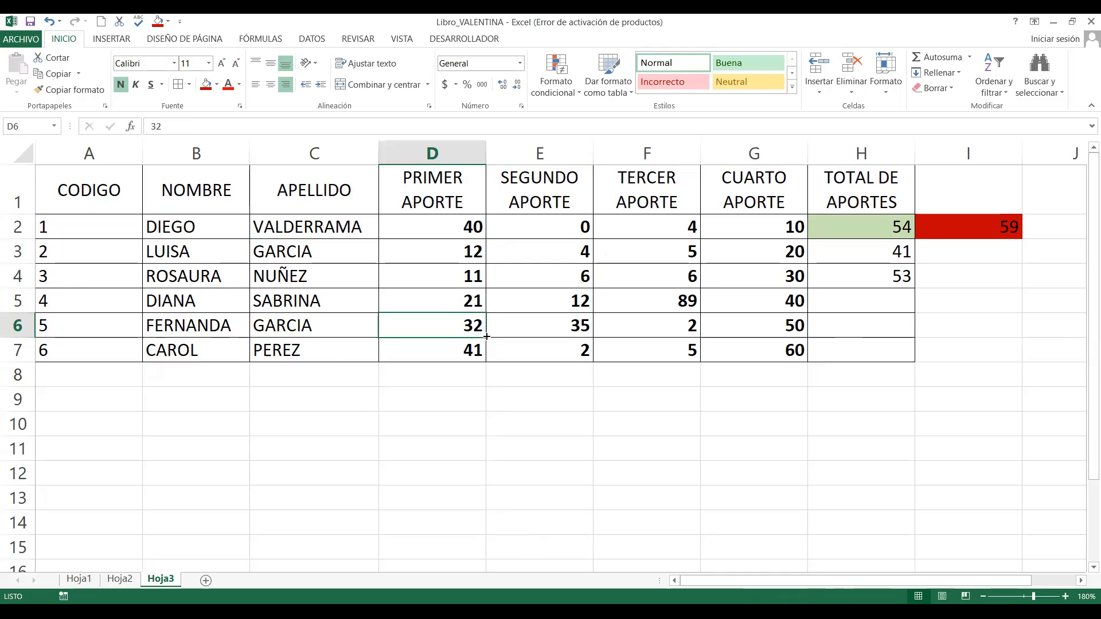
pyautogui.click(504, 275)
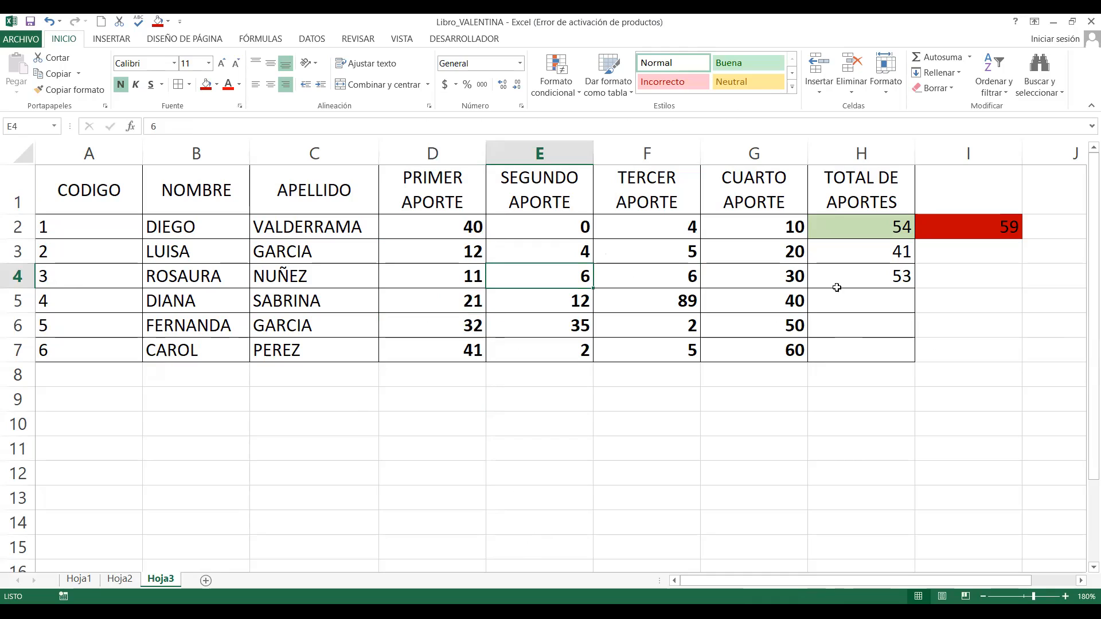
pyautogui.click(858, 306)
pyautogui.click(865, 327)
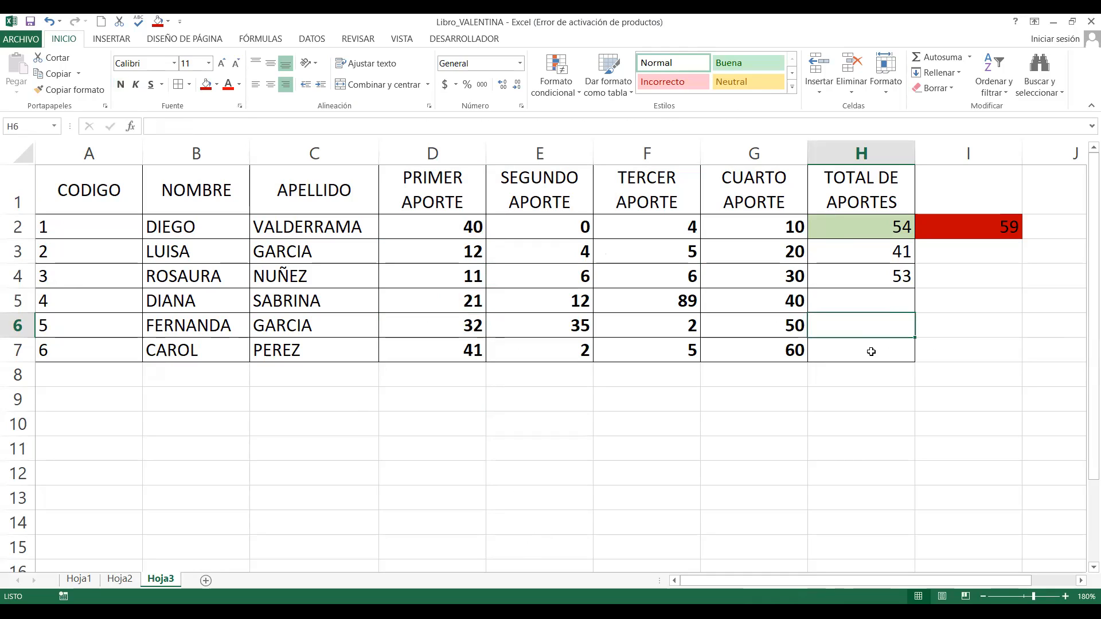
pyautogui.click(871, 344)
pyautogui.click(874, 301)
pyautogui.click(865, 321)
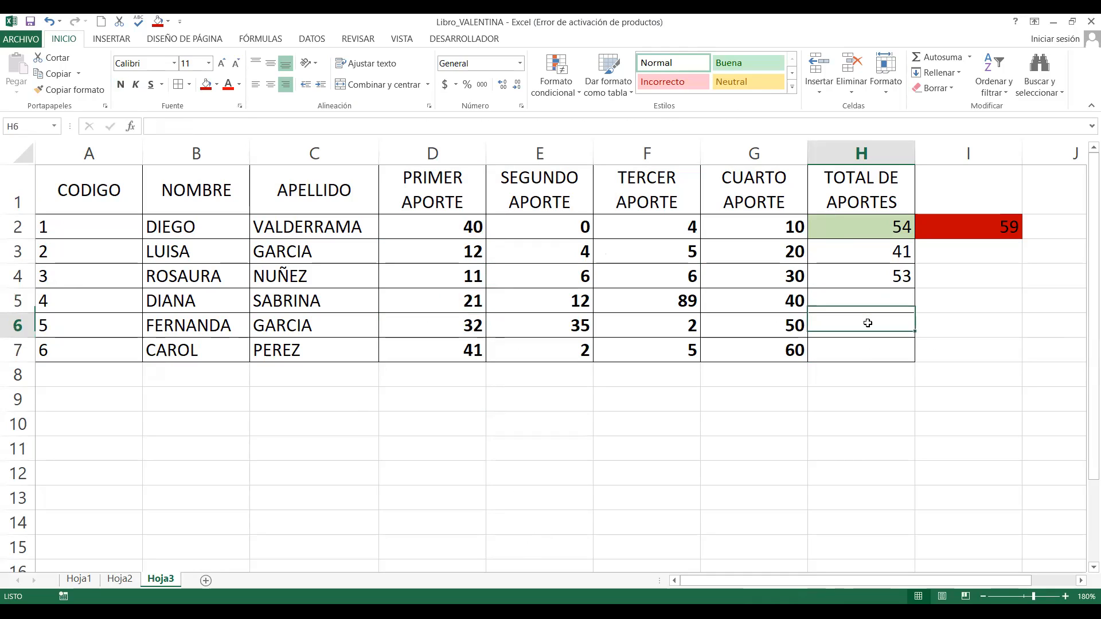
pyautogui.click(860, 352)
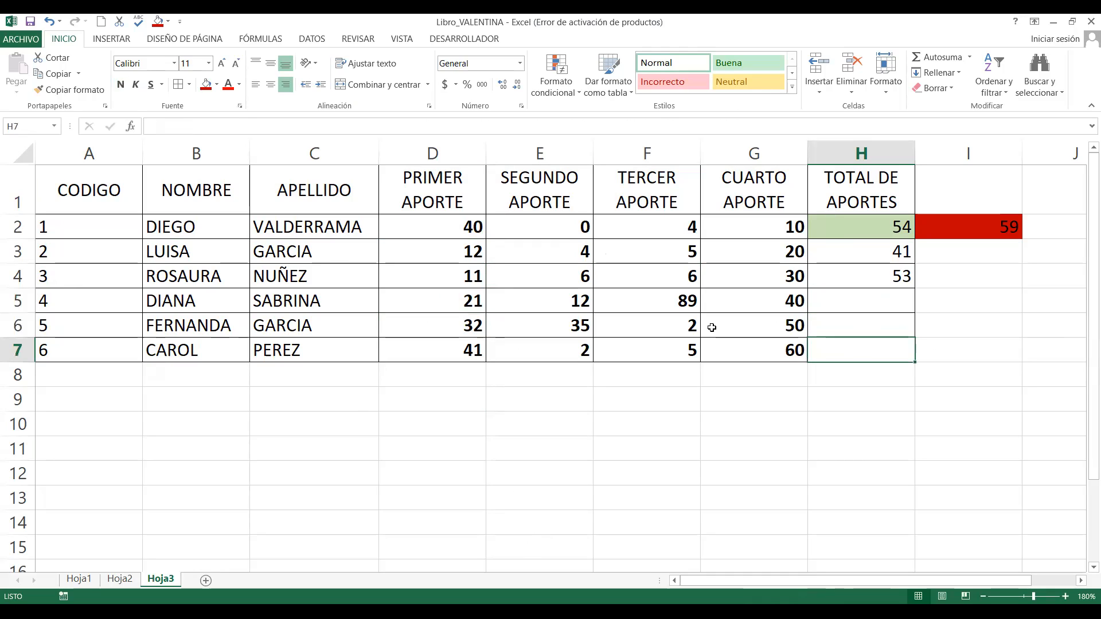
pyautogui.click(318, 300)
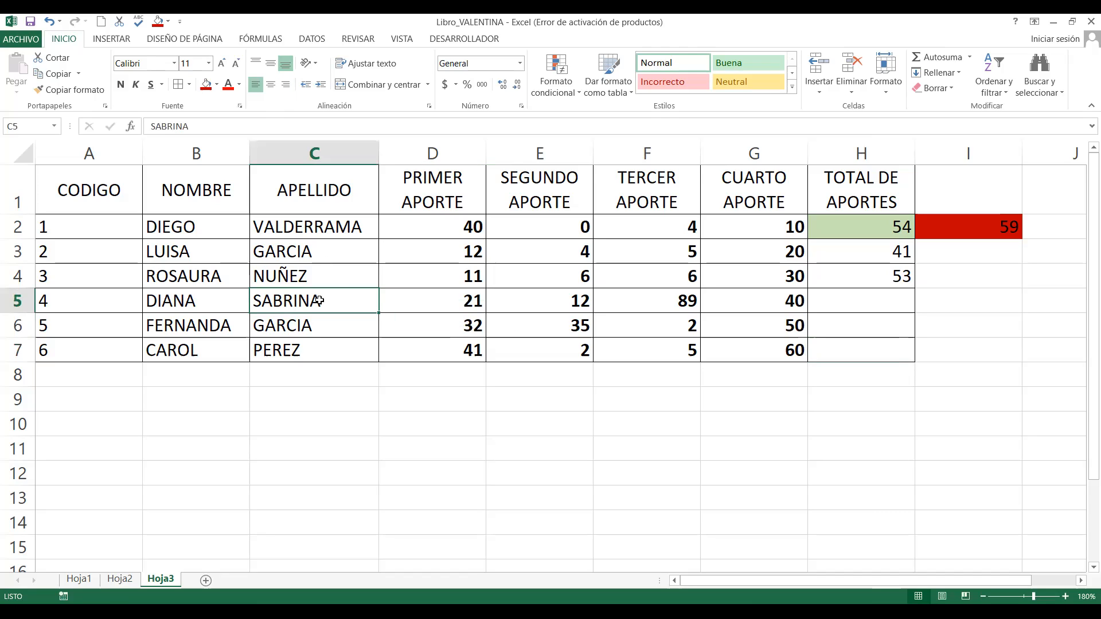
pyautogui.click(27, 40)
pyautogui.press('Escape')
# Apply bold to the table titles in A1:H1.
pyautogui.moveTo(86, 191); pyautogui.dragTo(861, 204)
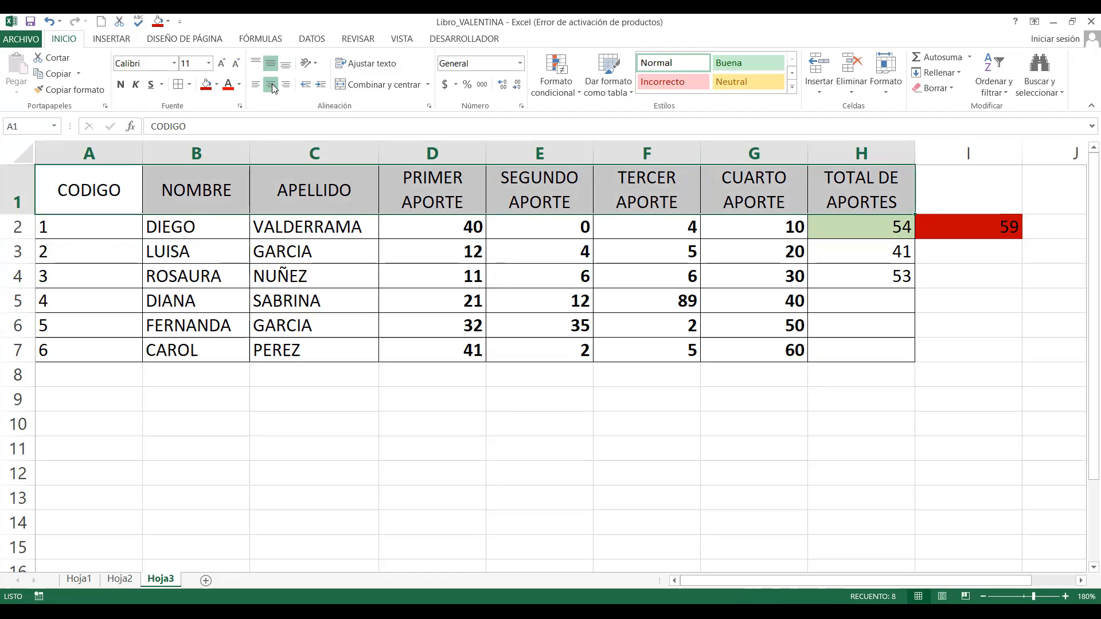
pyautogui.click(120, 85)
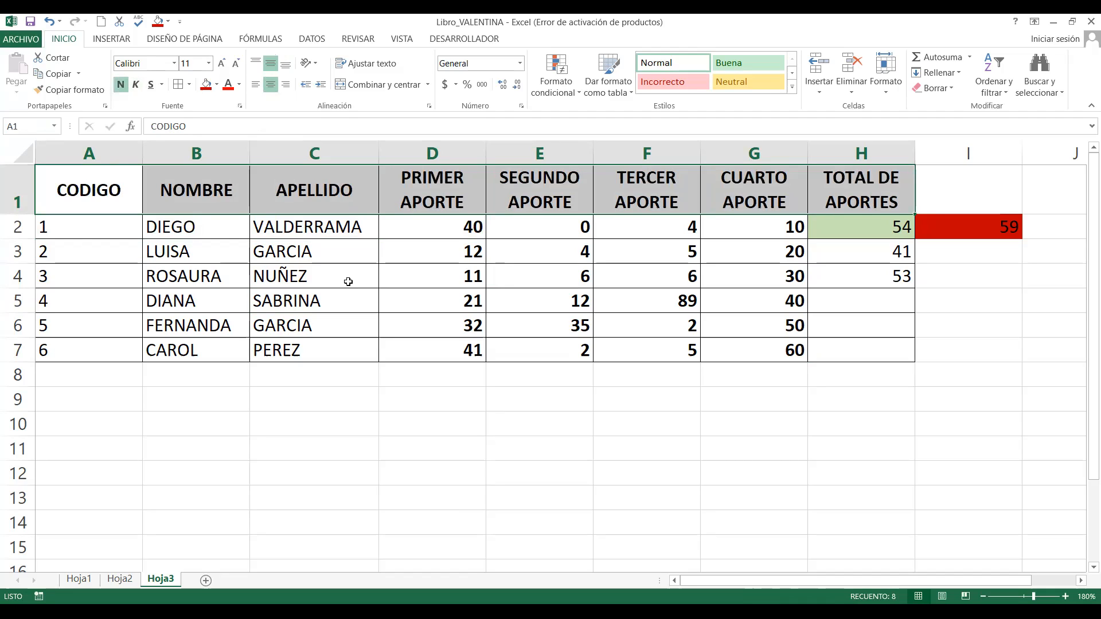
pyautogui.click(492, 282)
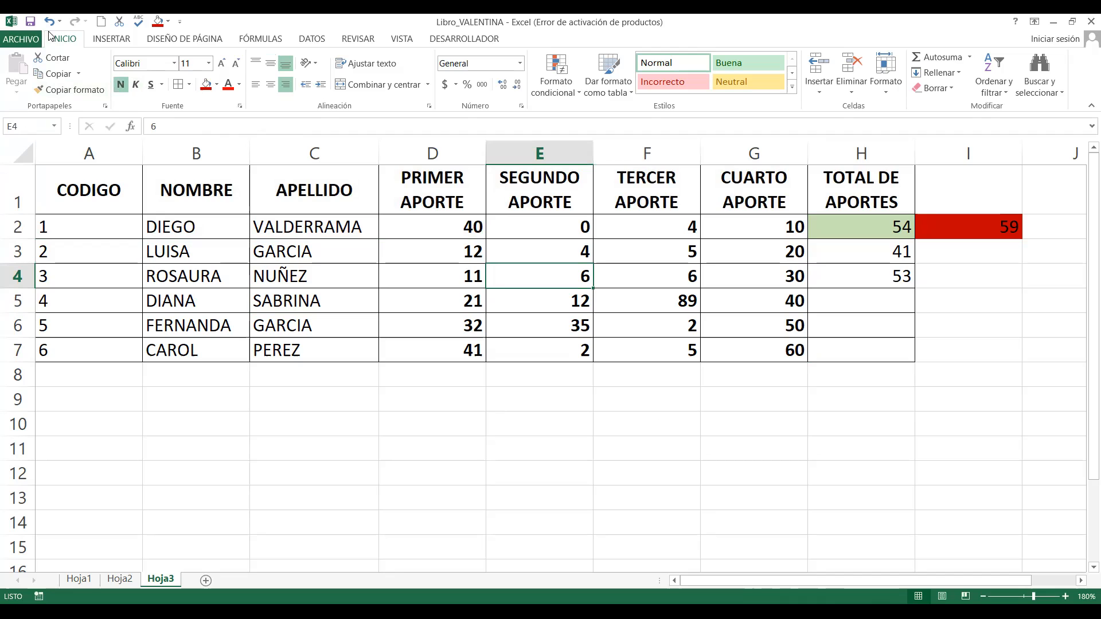
# Save the workbook under the new file name SUMA in the Downloads folder as an Excel workbook.
pyautogui.click(23, 40)
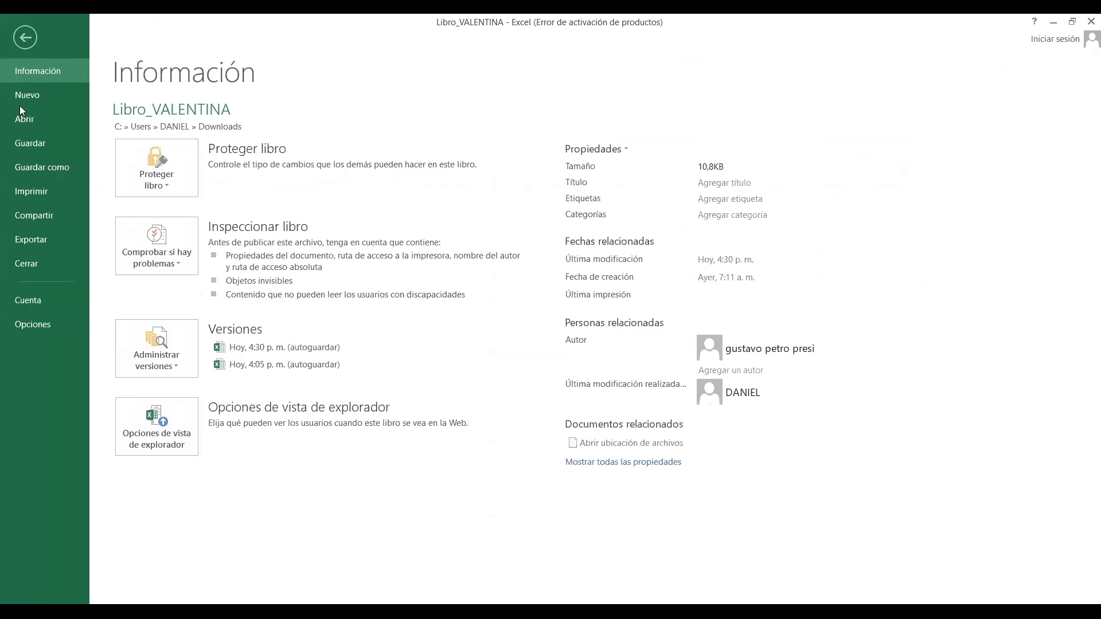
pyautogui.click(20, 44)
pyautogui.click(20, 41)
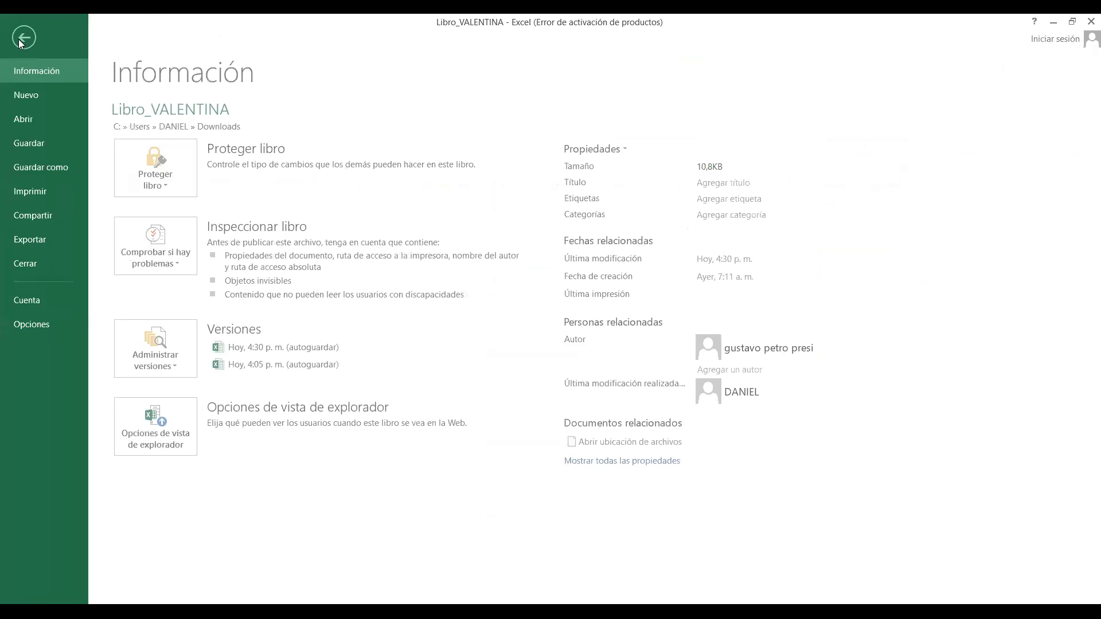
pyautogui.click(42, 169)
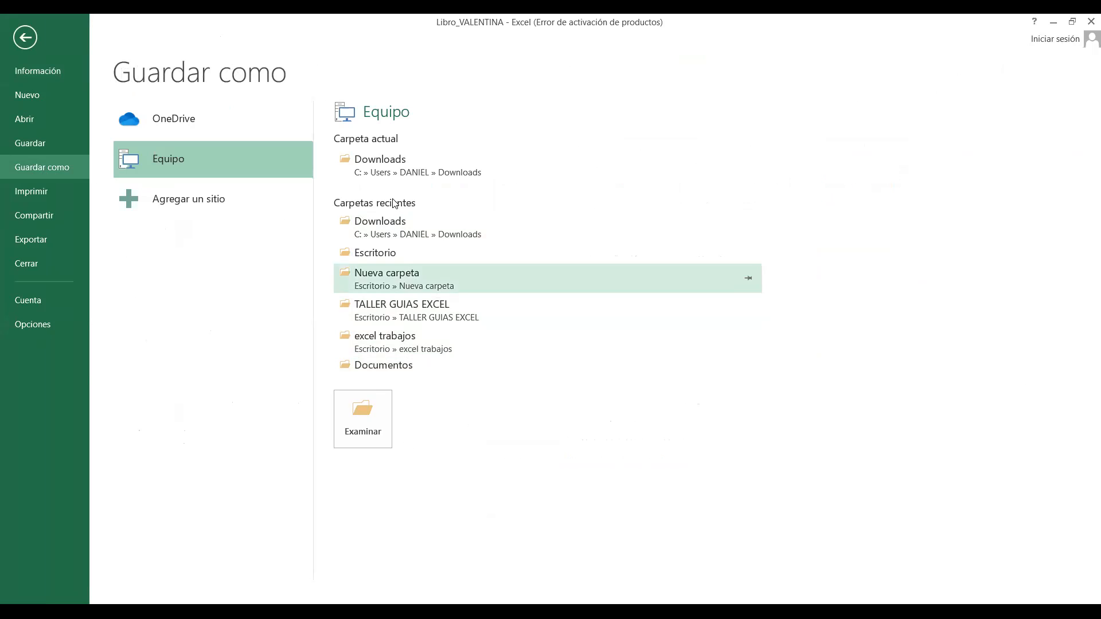
pyautogui.click(380, 234)
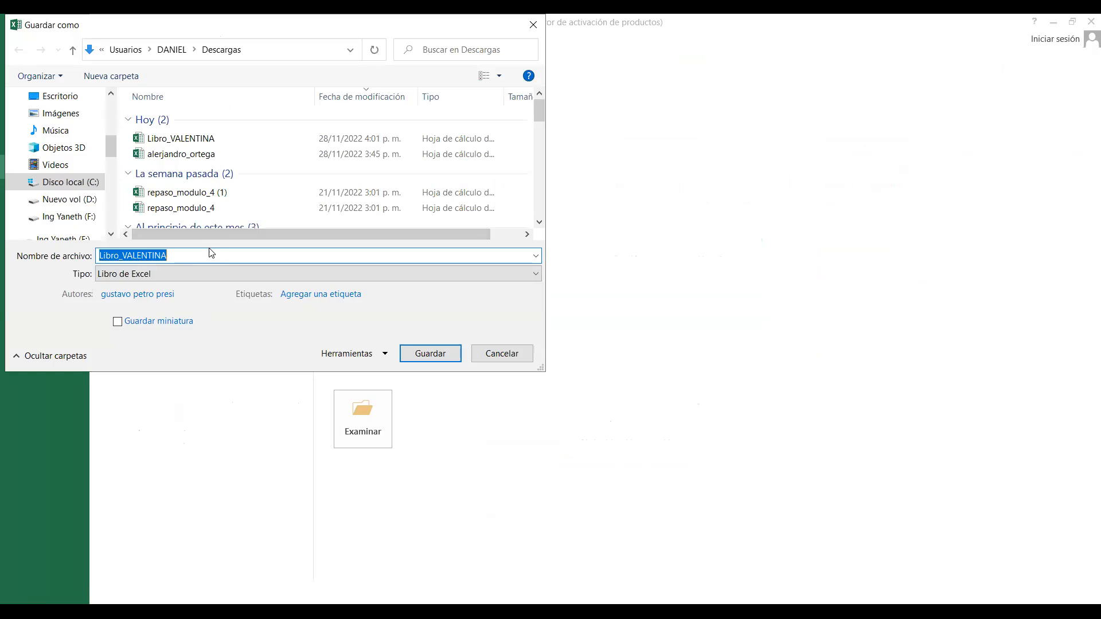
pyautogui.press('BackSpace')
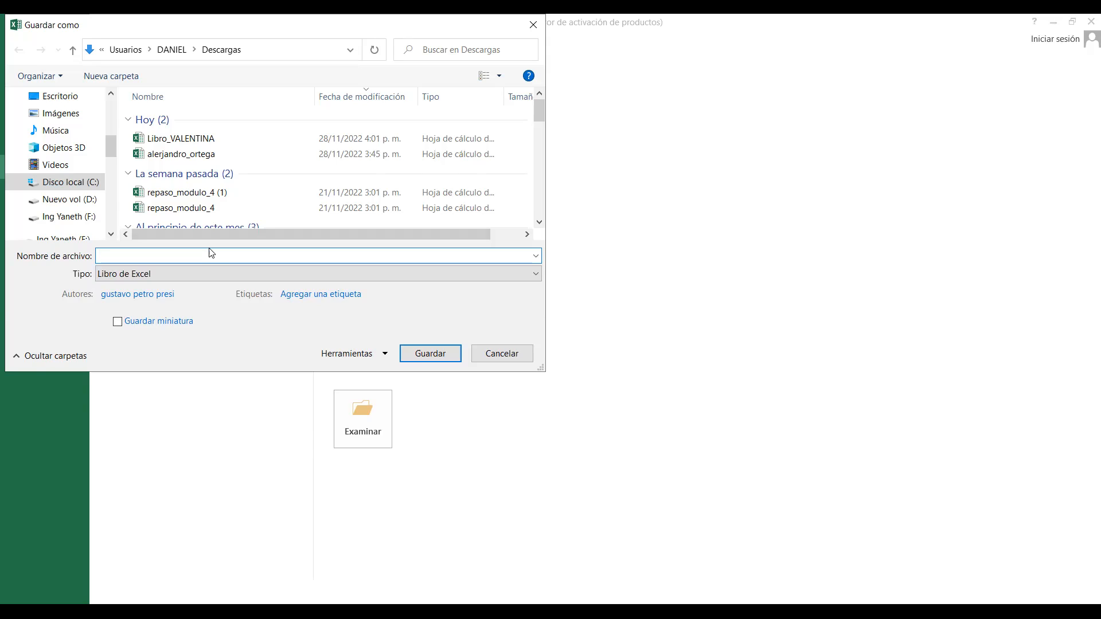
pyautogui.write('SUMA')
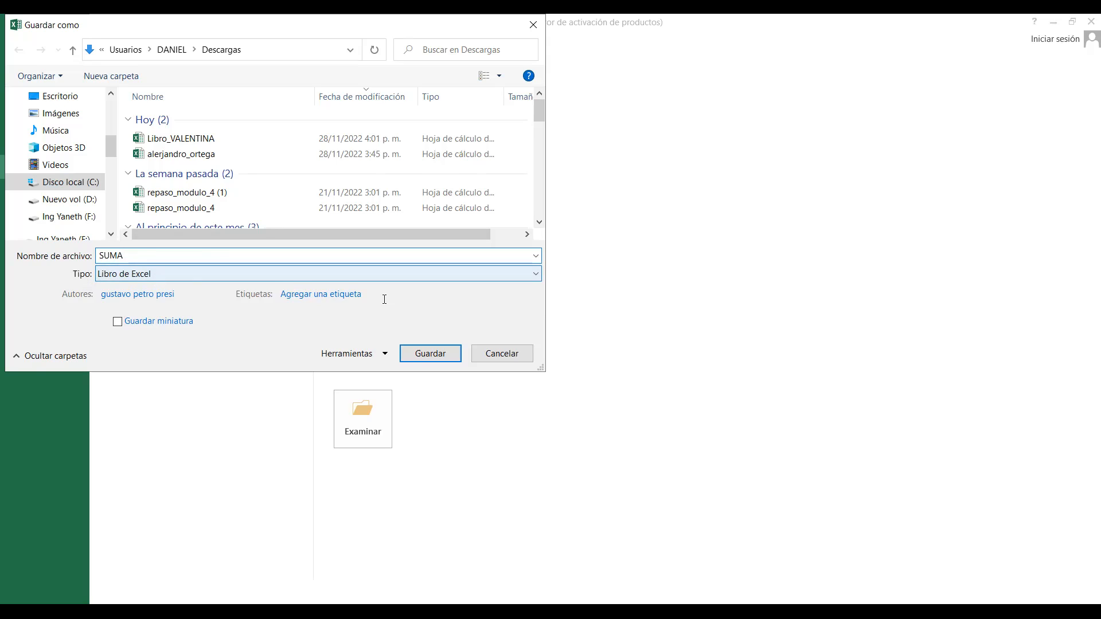
pyautogui.click(441, 355)
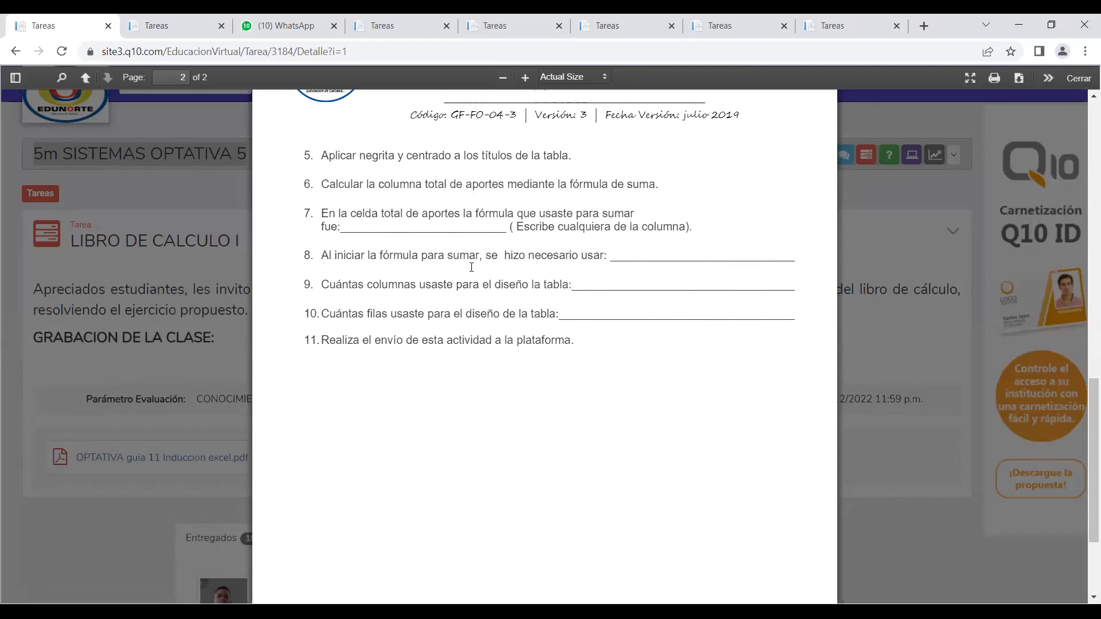
# In the browser, close the activity guide PDF and return to the 5m SISTEMAS OPTATIVA 5 course page's list of tasks.
pyautogui.click(1076, 79)
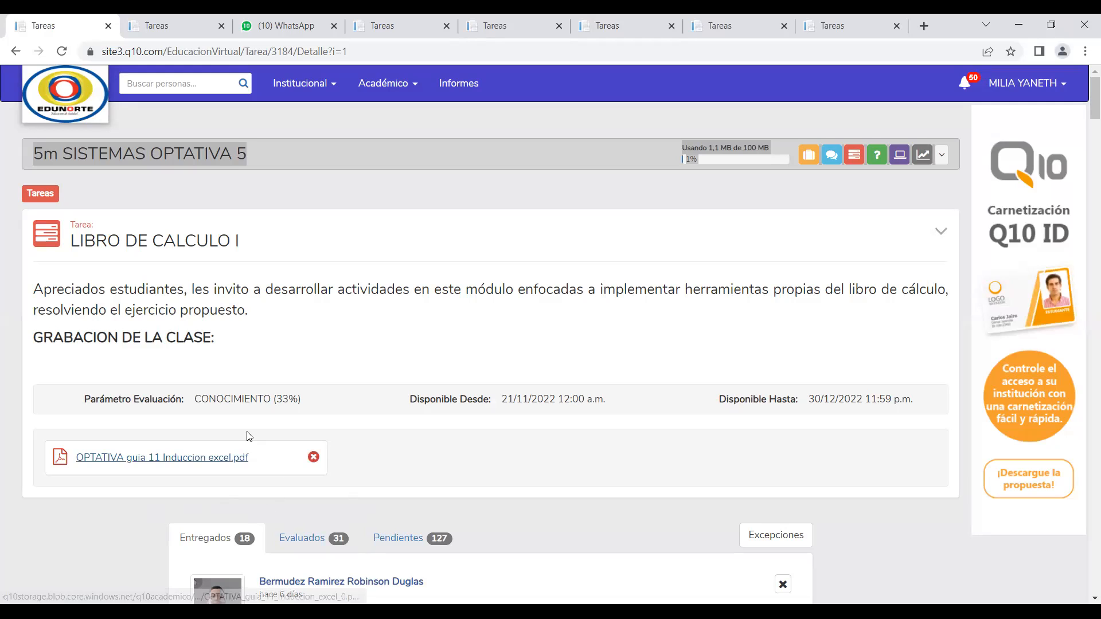
pyautogui.click(16, 52)
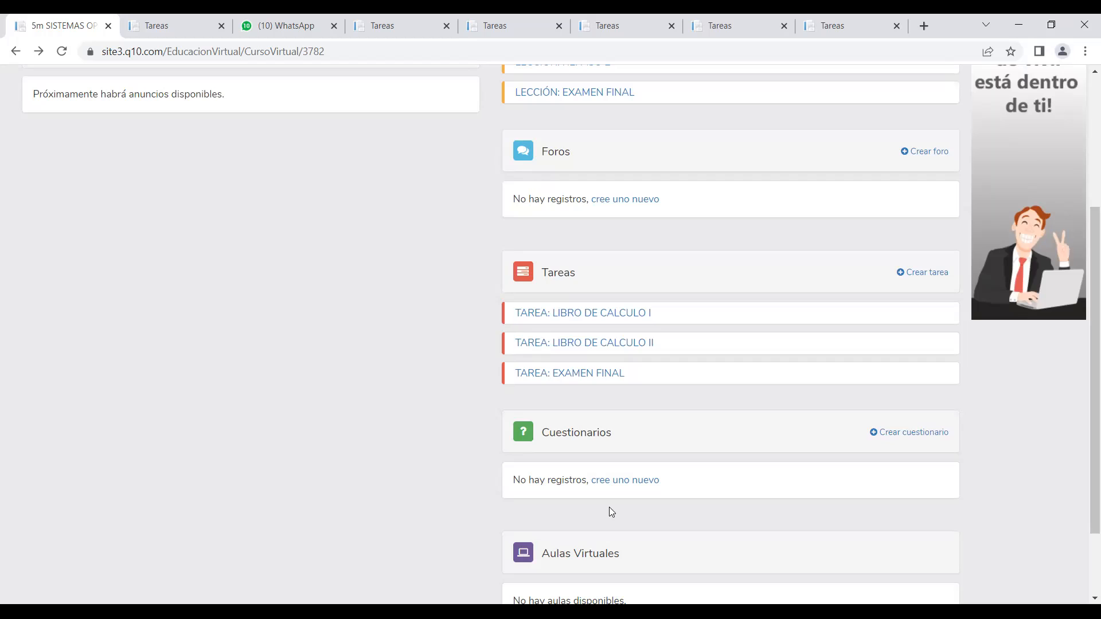
pyautogui.scroll(2, 609, 507)
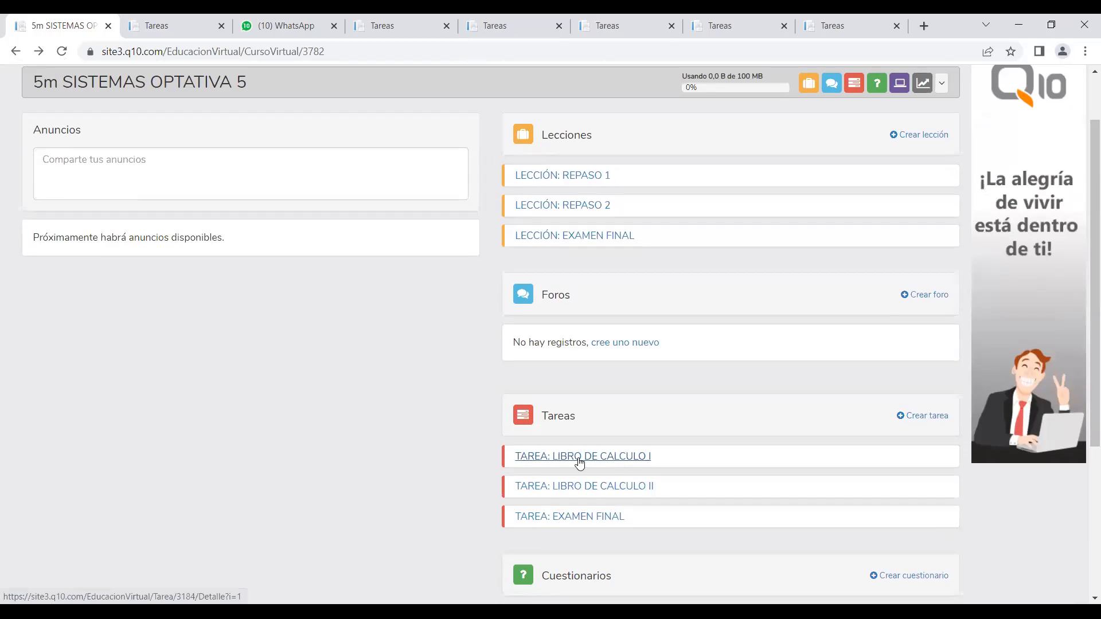